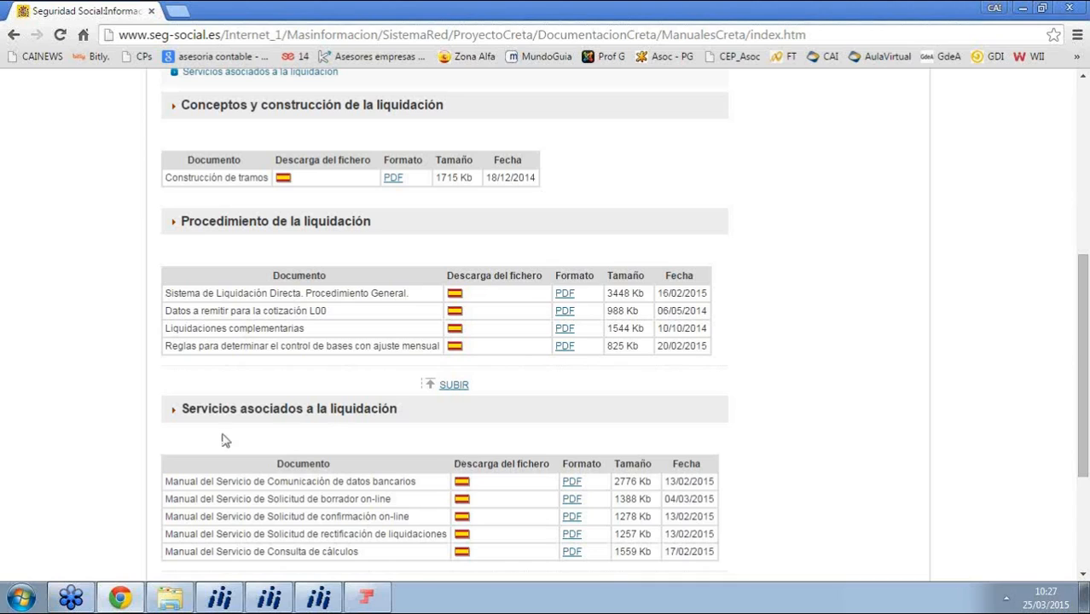
scroll(417, 447, down, 1)
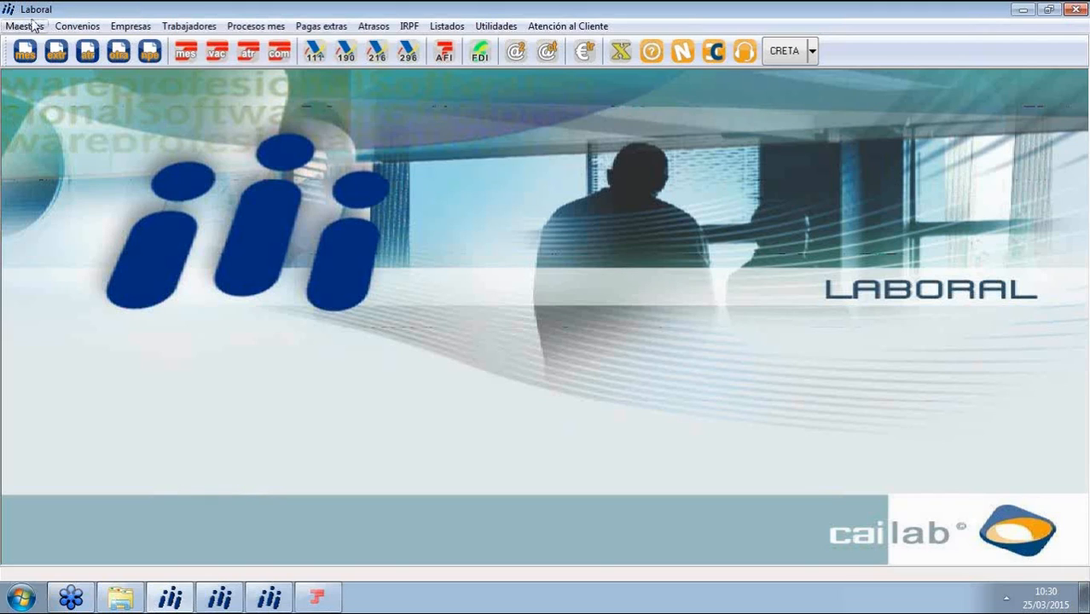
Step: Open the Creta settings of the general identification data and check the input directory path ending in SVA\MSJREC
click(31, 31)
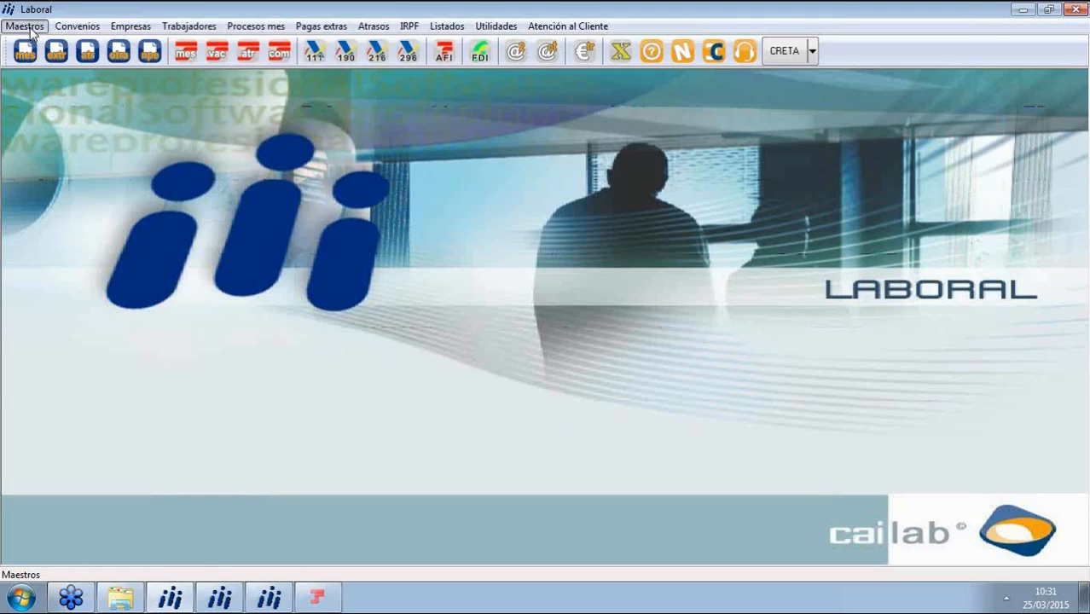
click(43, 45)
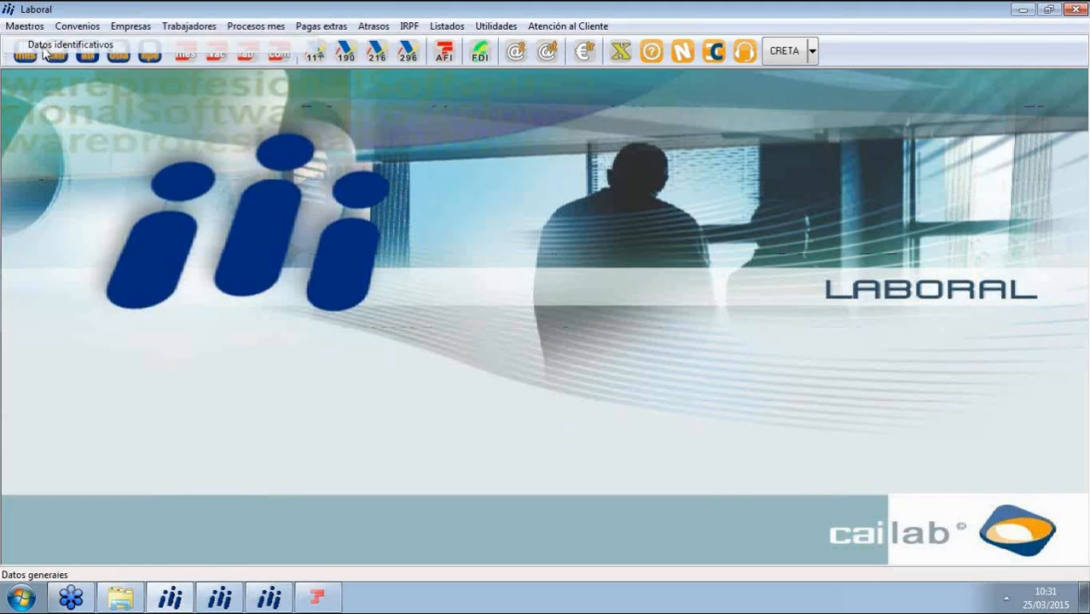
click(471, 140)
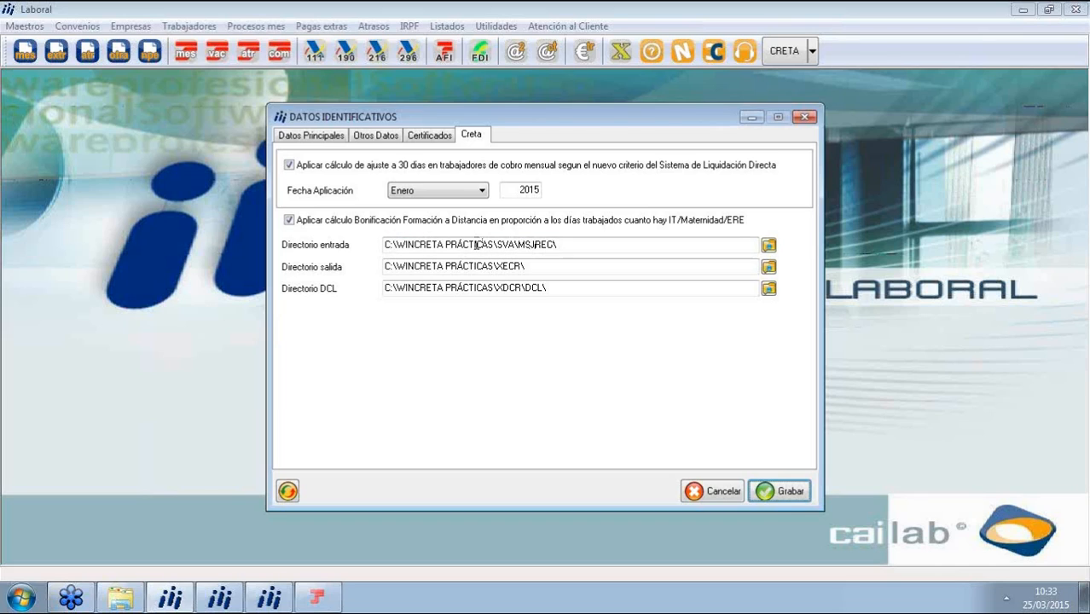
drag(496, 245, 577, 245)
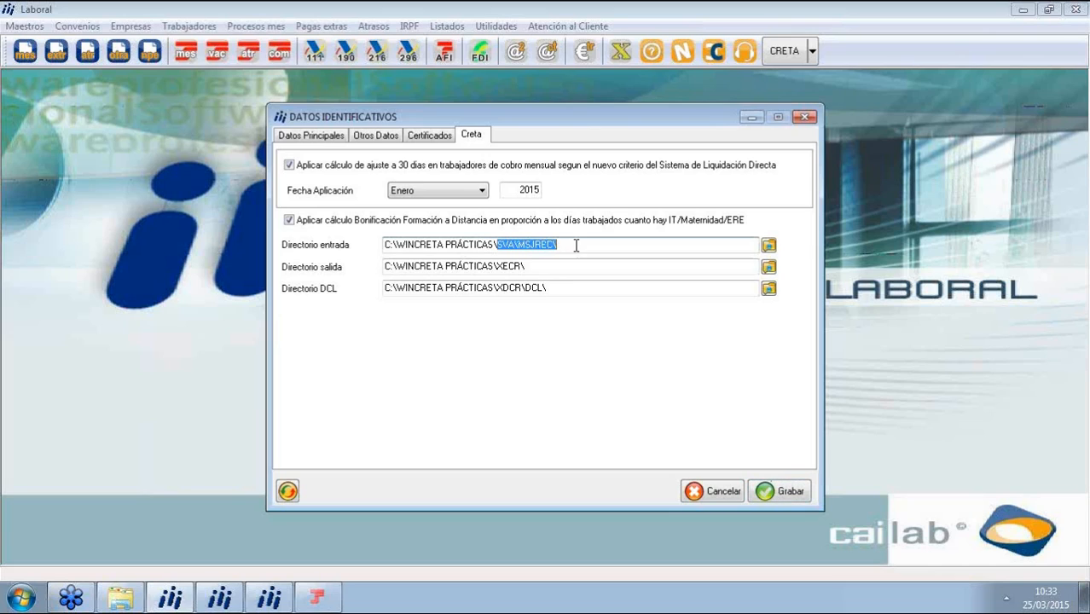
click(580, 246)
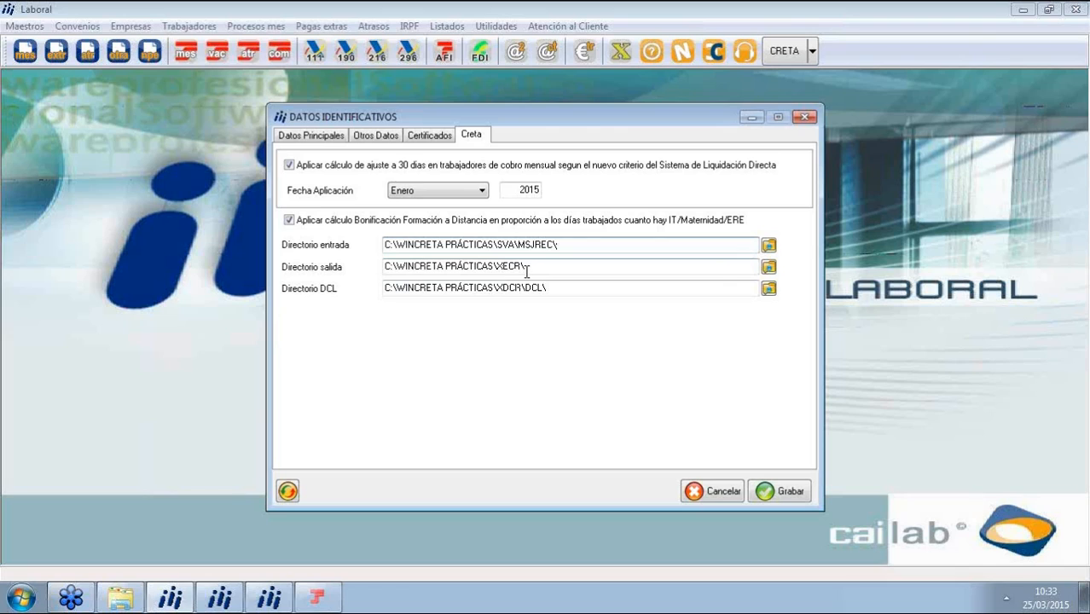
Step: Check the XECR folder chosen as output directory without changing it, and save the identification data
click(769, 268)
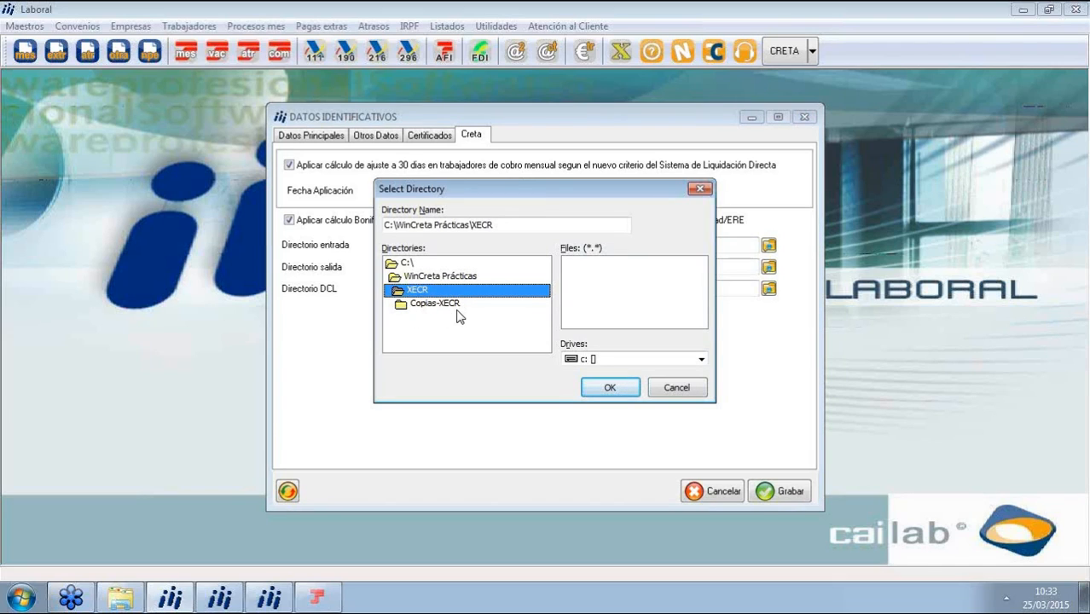
click(699, 190)
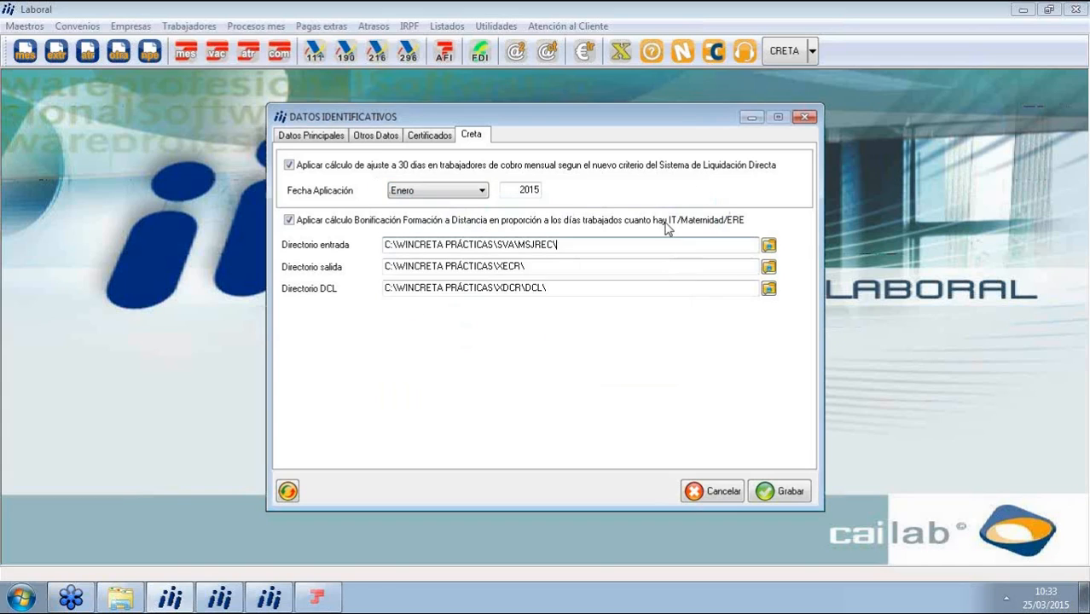
click(543, 266)
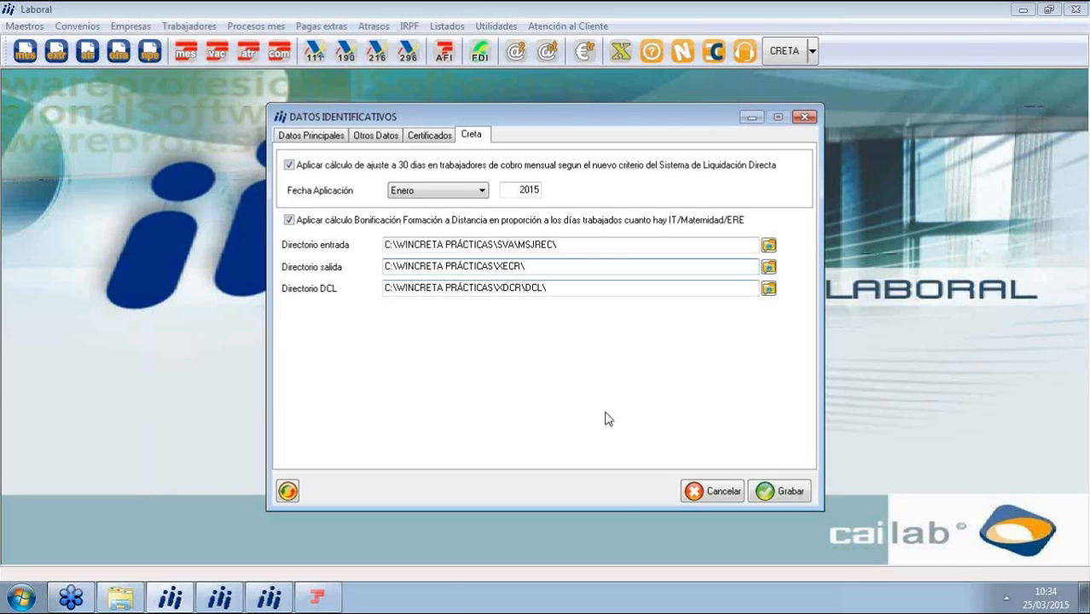
click(774, 492)
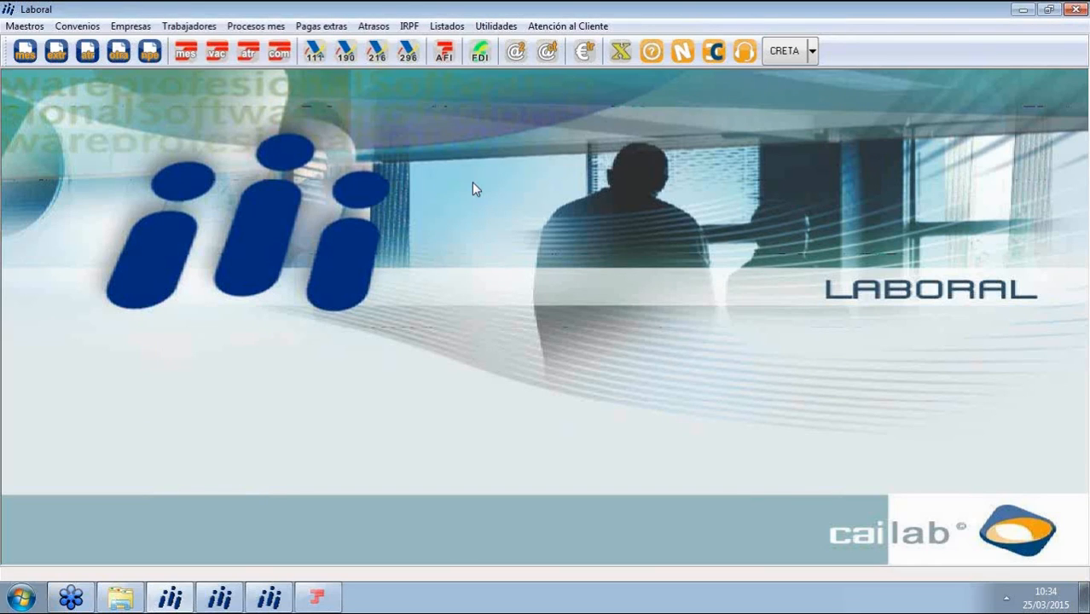
Step: Open the workers list and filter it by the company EMPRESA LIQUIDACION,CORRECTA
click(191, 28)
click(70, 118)
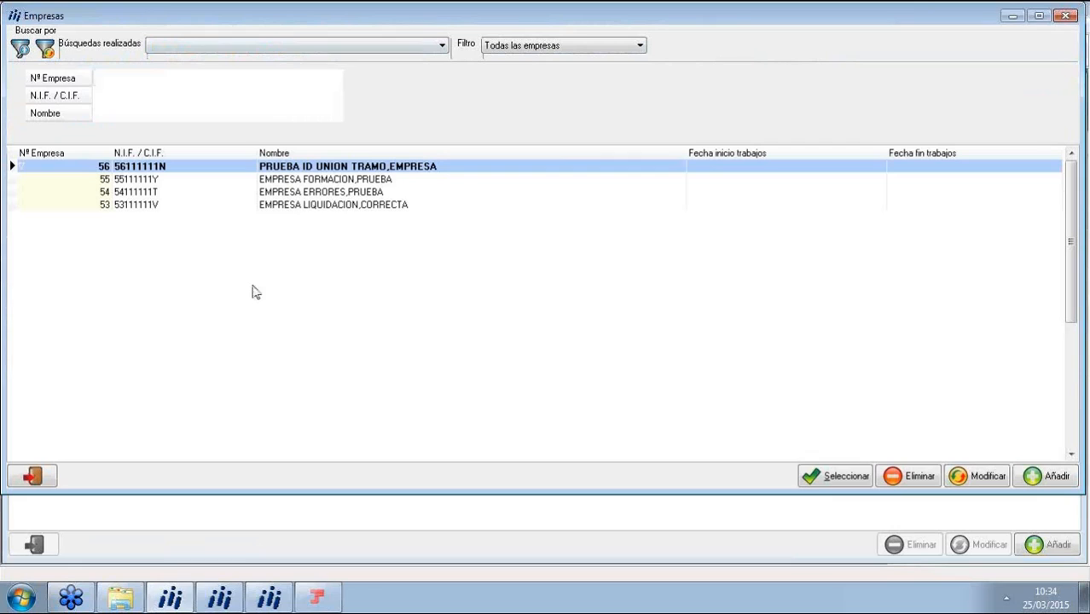
click(315, 206)
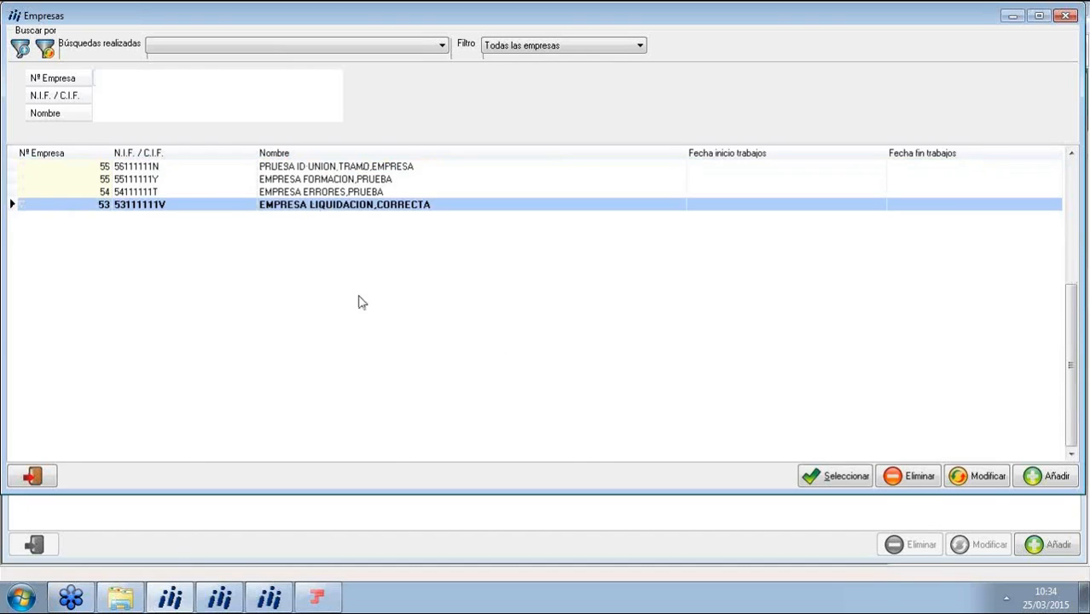
double_click(295, 208)
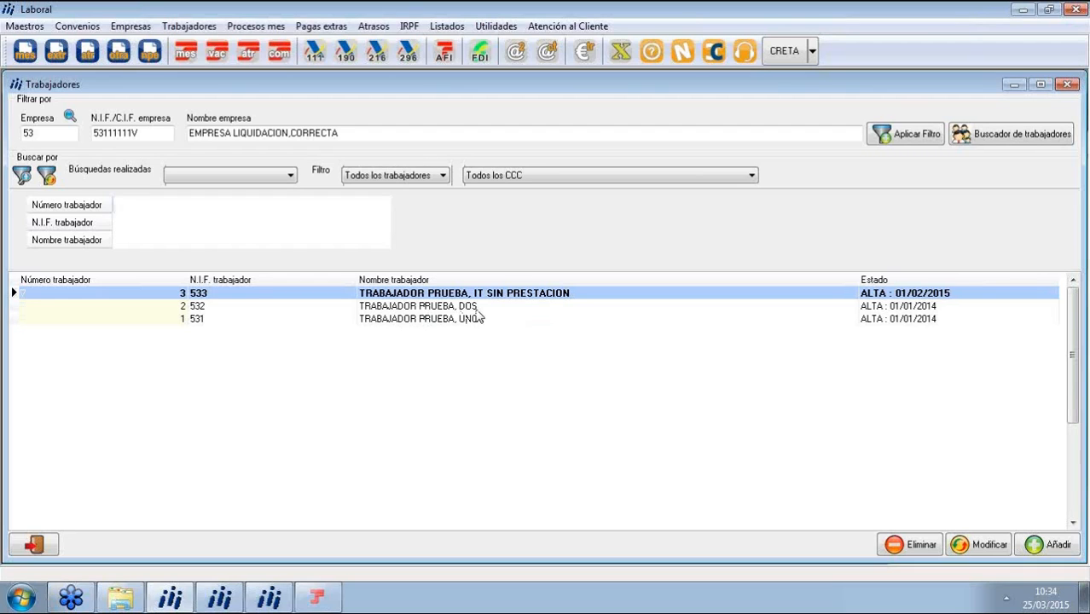
Step: Display the January 2015 payslip of the test worker UNO on screen from the worker's monthly processes
double_click(430, 323)
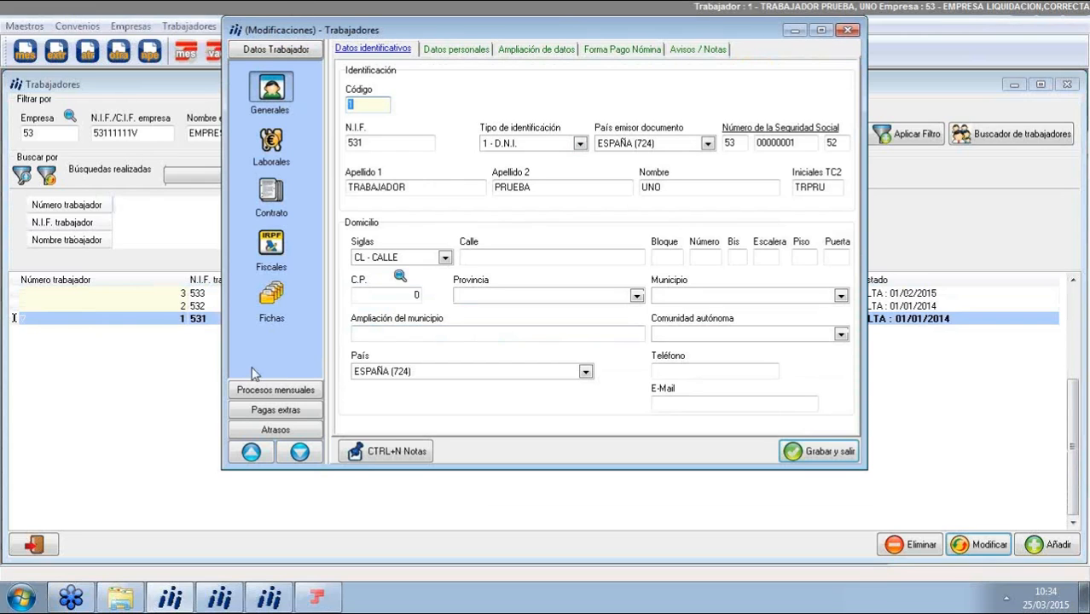
click(257, 392)
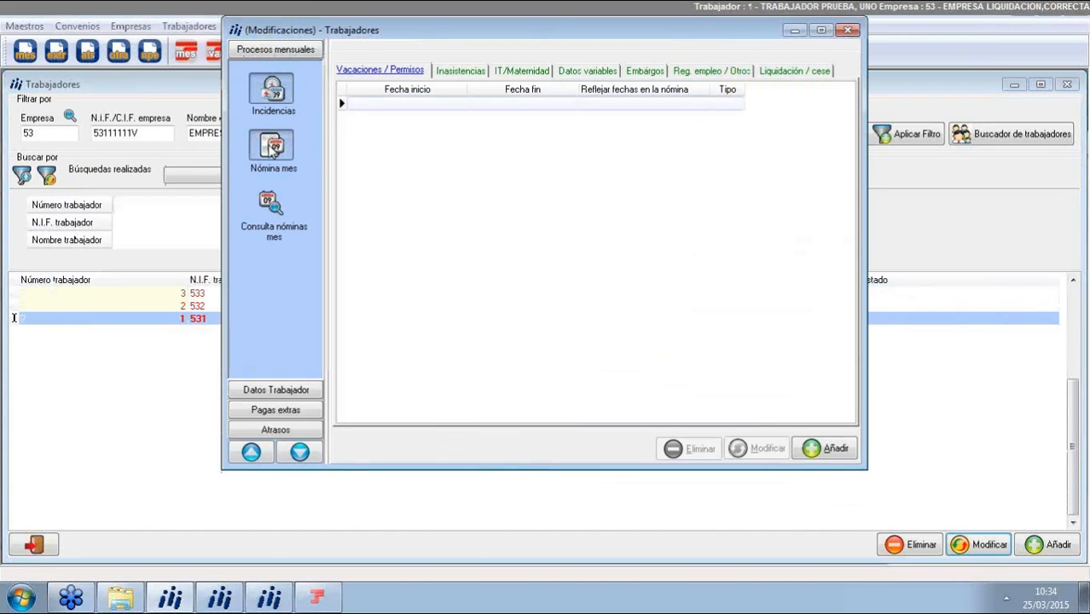
click(272, 148)
click(514, 240)
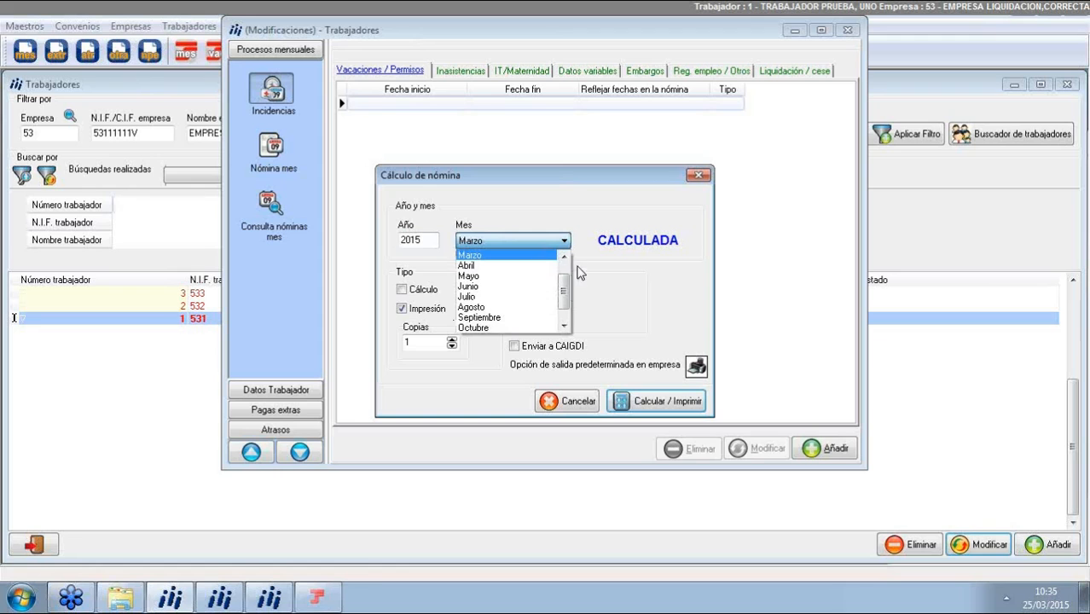
drag(563, 300, 563, 272)
click(473, 256)
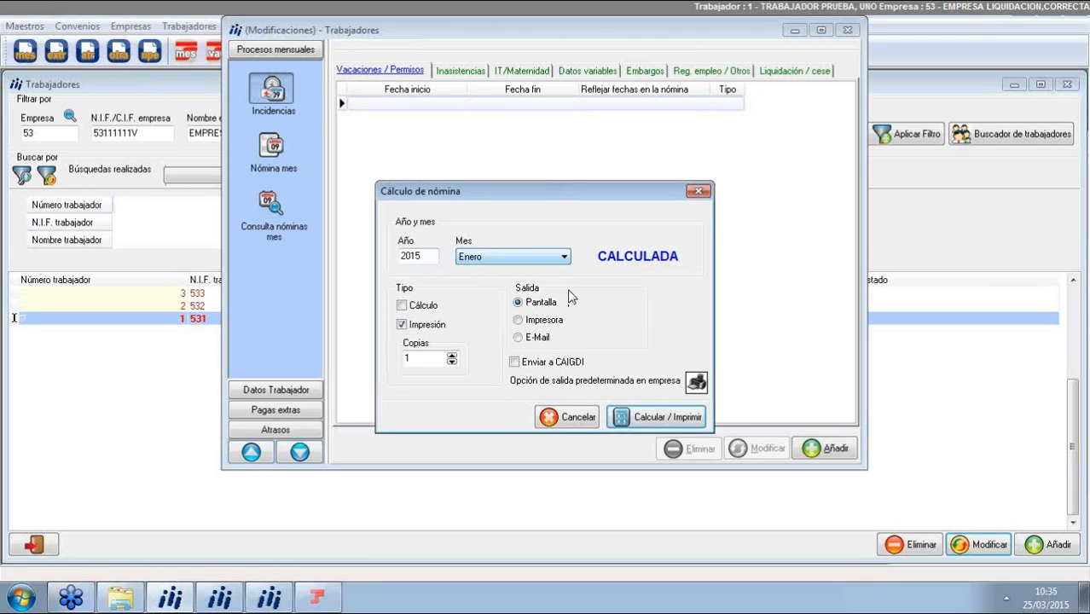
click(656, 417)
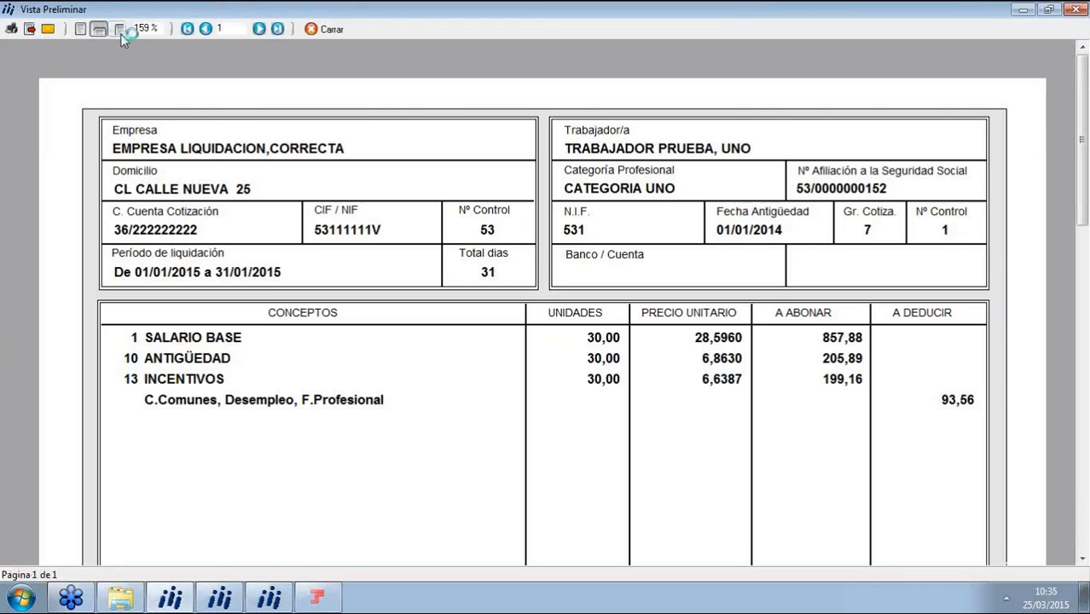
Step: Review the whole payslip at 100% zoom, and close the preview, the payroll calculation and the worker record
click(118, 29)
scroll(859, 299, down, 5)
scroll(859, 299, up, 5)
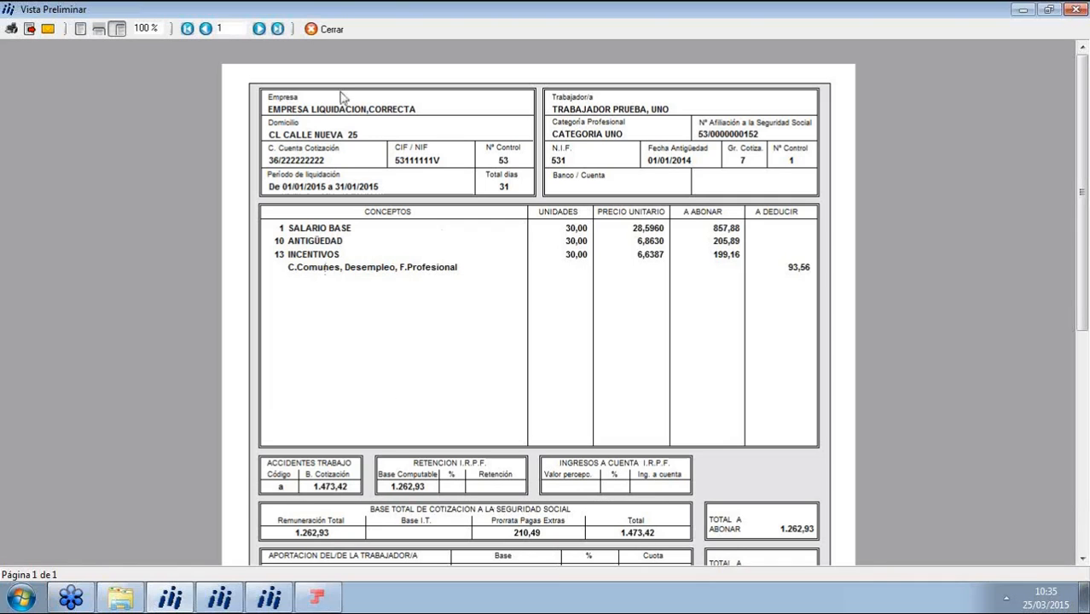
click(326, 28)
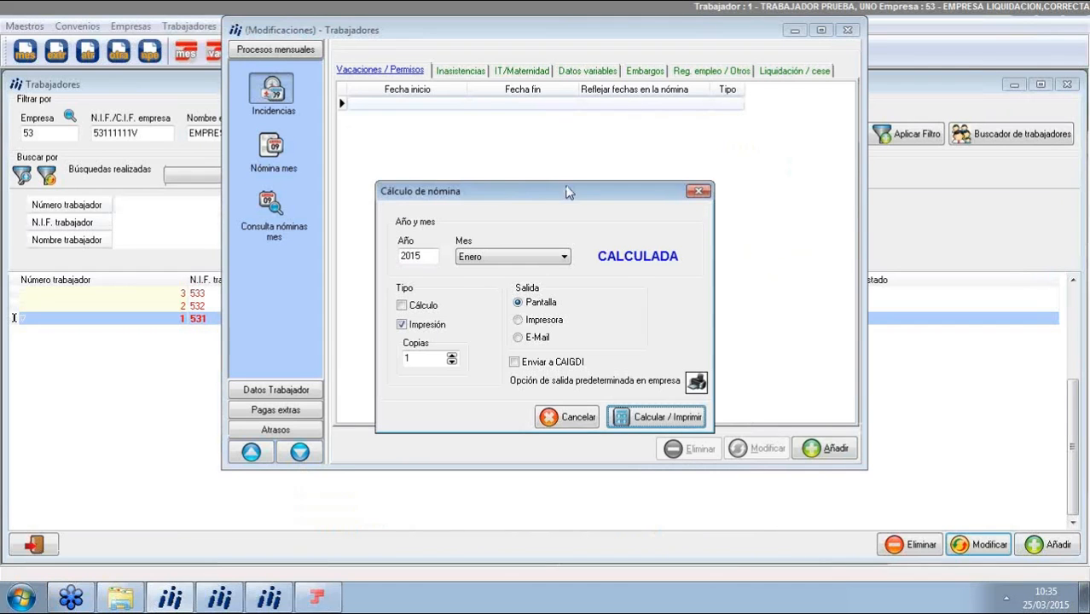
click(697, 191)
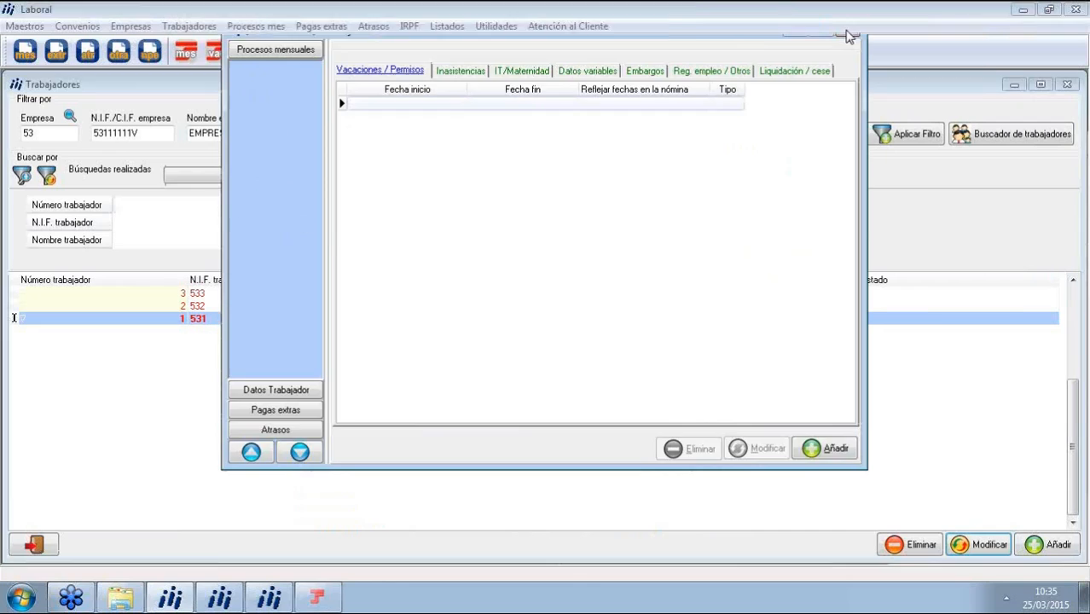
click(847, 30)
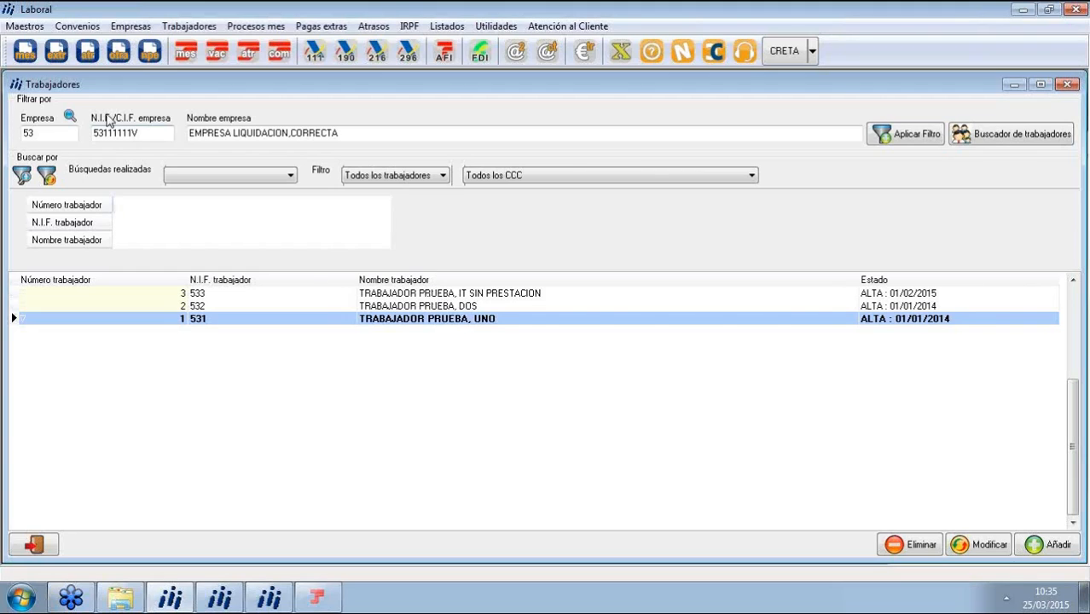
Step: Switch the workers list to the company EMPRESA ERRORES,PRUEBA
click(77, 111)
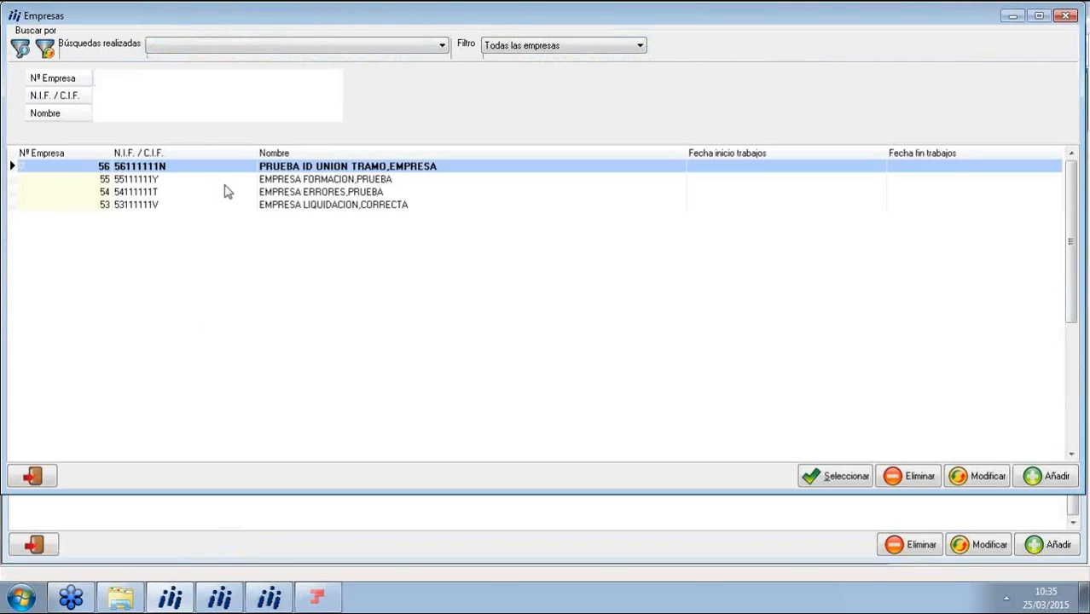
click(332, 193)
double_click(332, 193)
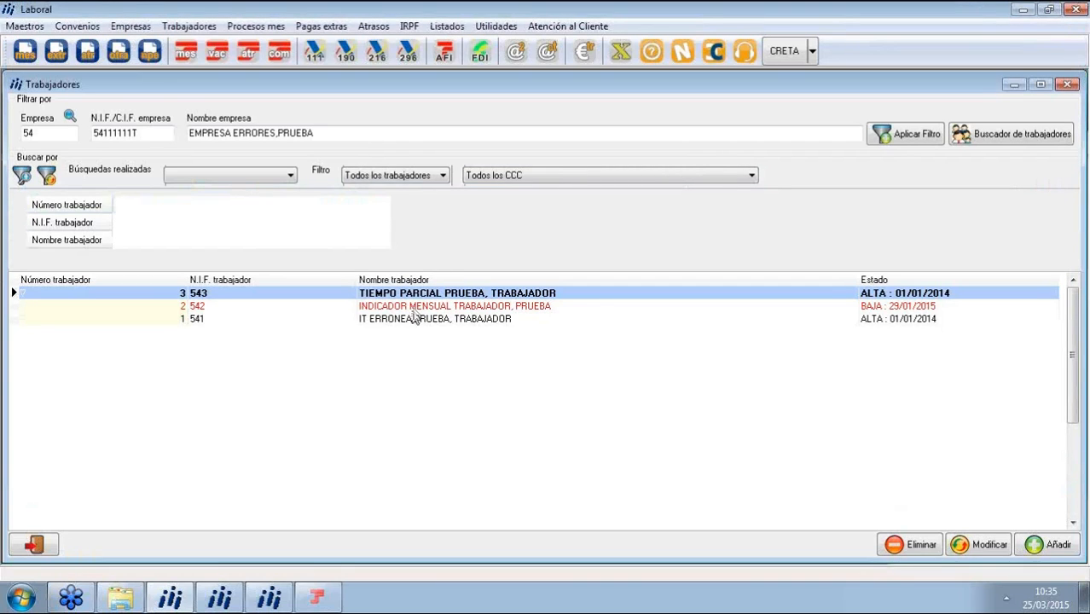
Step: Review the labour data and contract modality of the TIEMPO PARCIAL test worker, and close the record
double_click(386, 294)
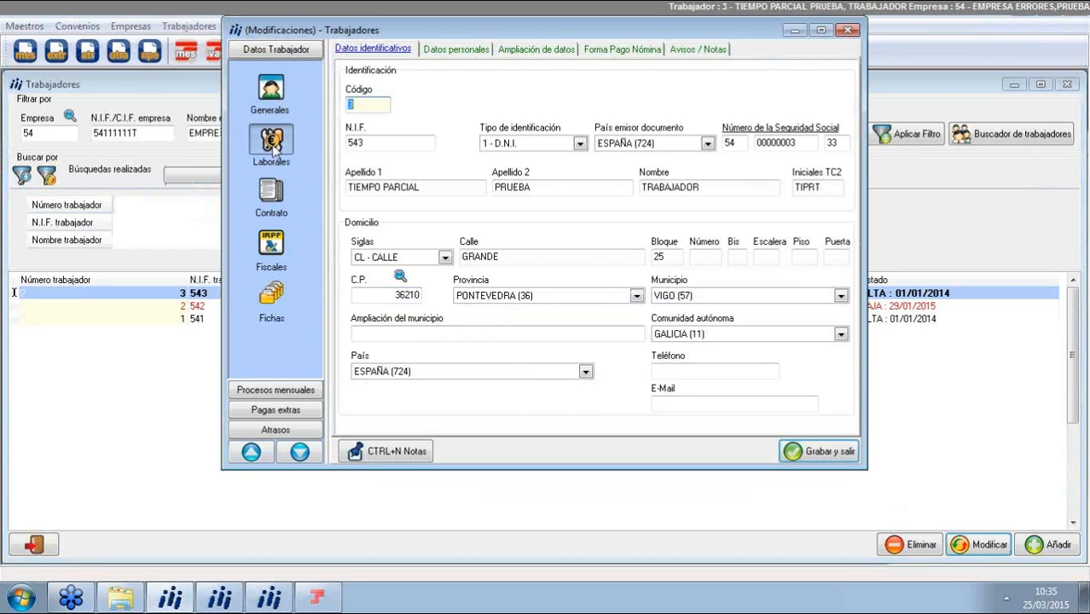
click(273, 146)
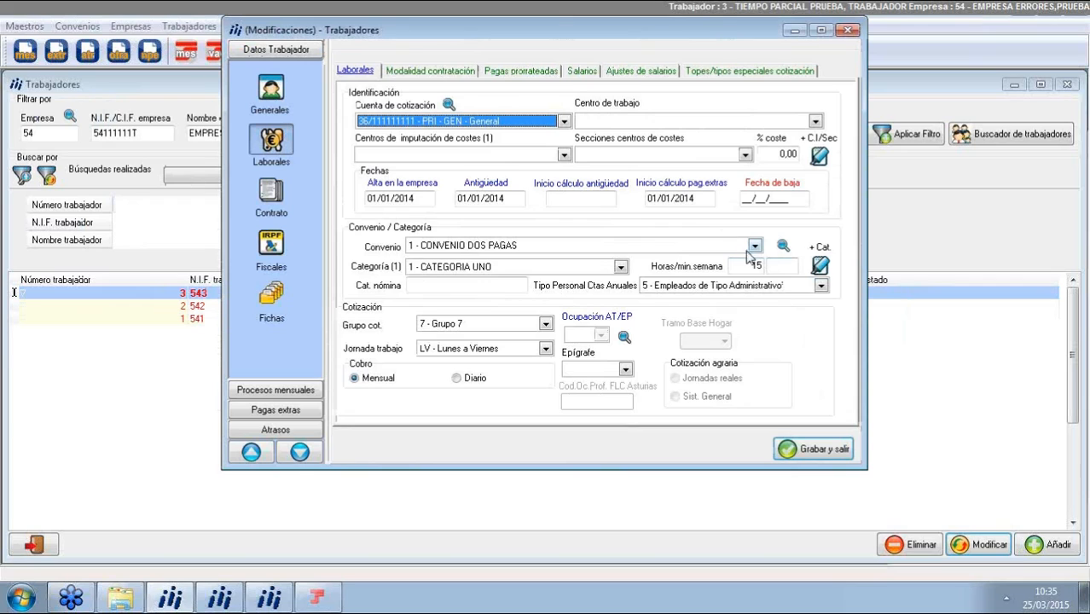
click(437, 72)
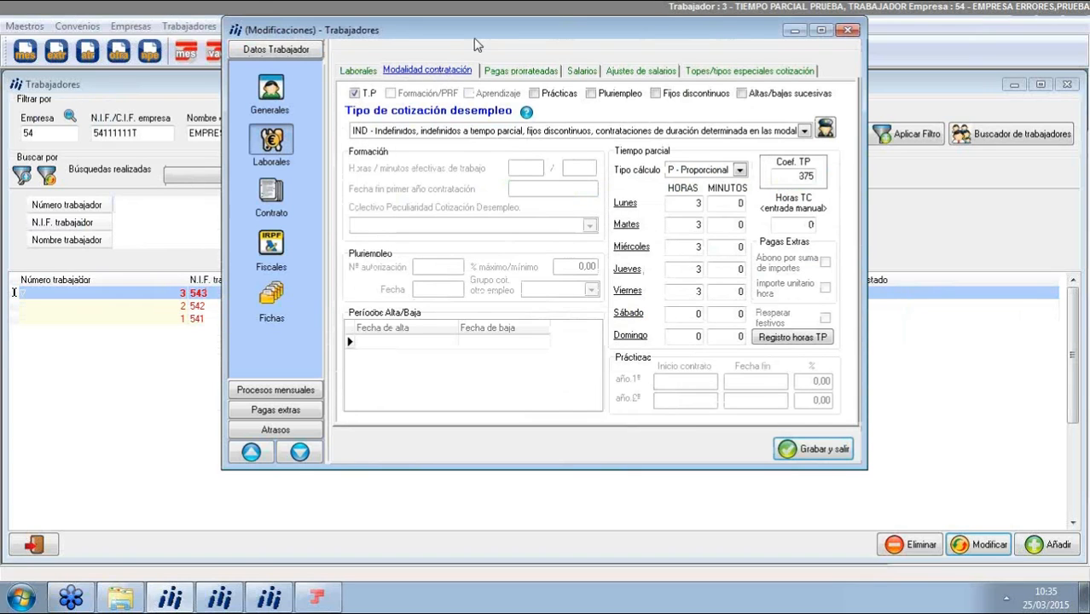
click(849, 31)
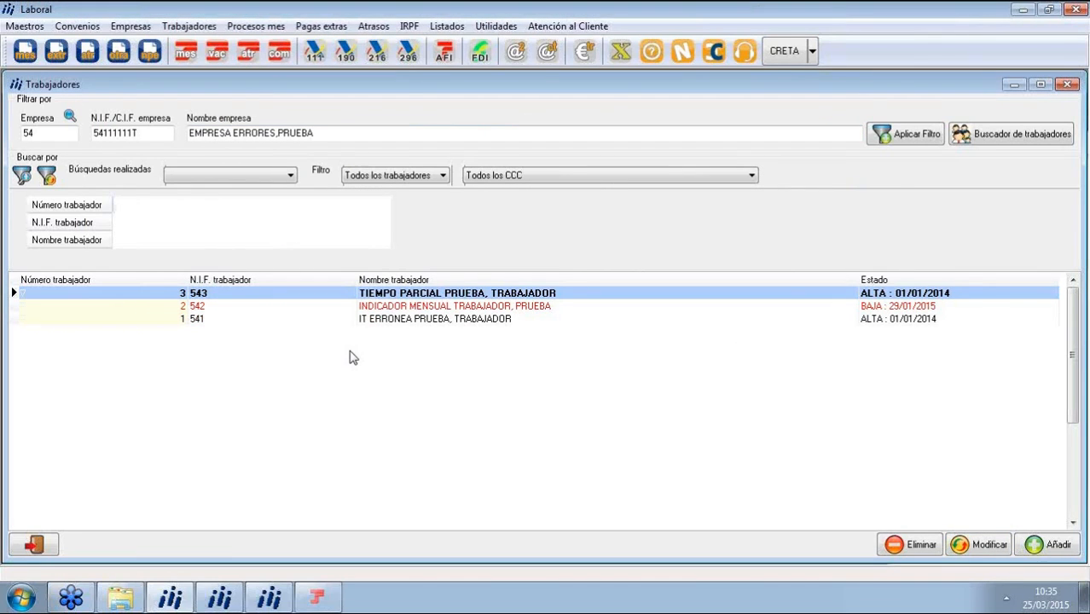
Step: Review the labour data of the INDICADOR MENSUAL test worker and close the record
double_click(427, 306)
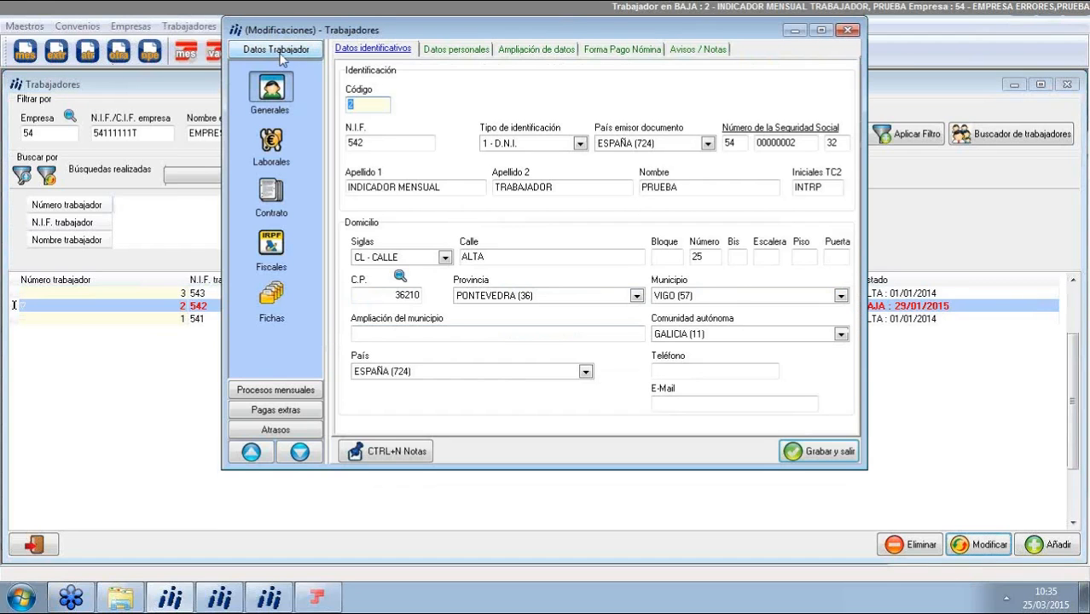
click(271, 143)
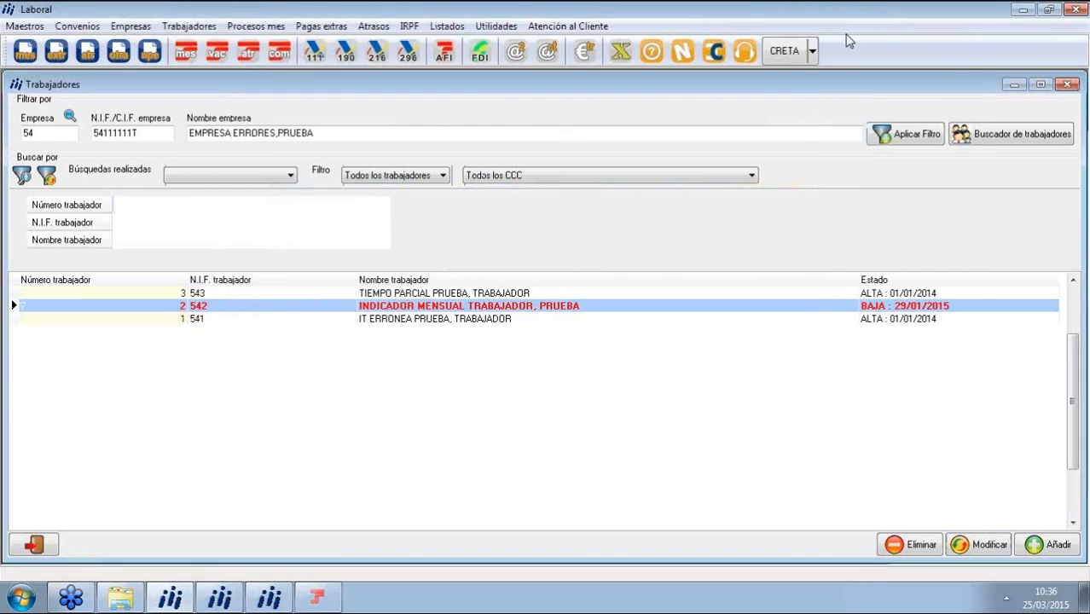
click(846, 31)
Step: Review the IT/Maternidad incidents of the IT ERRONEA test worker and close the record
double_click(432, 319)
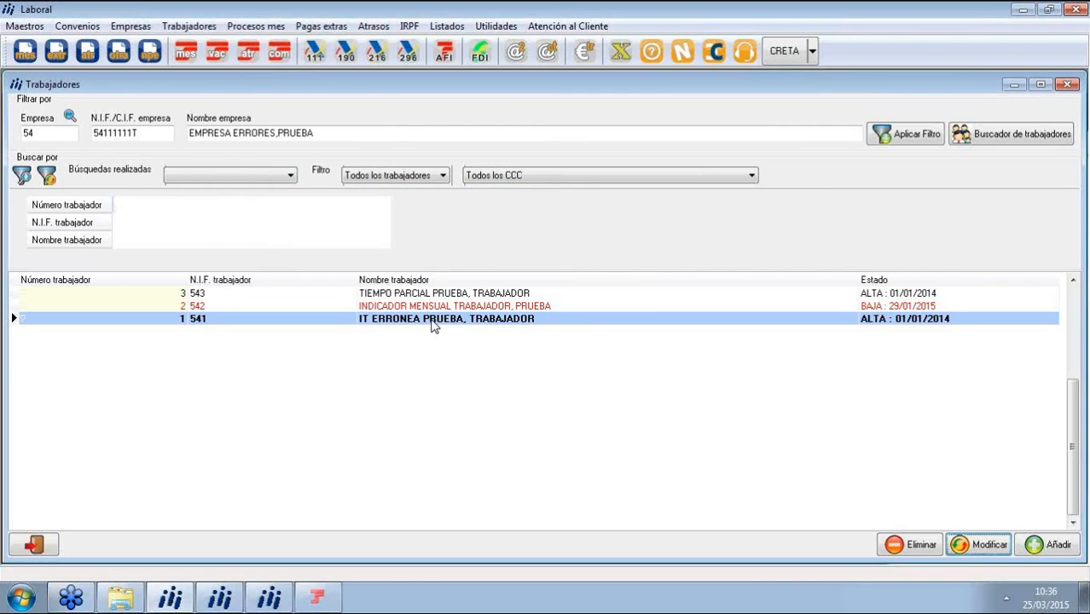
click(260, 394)
click(521, 71)
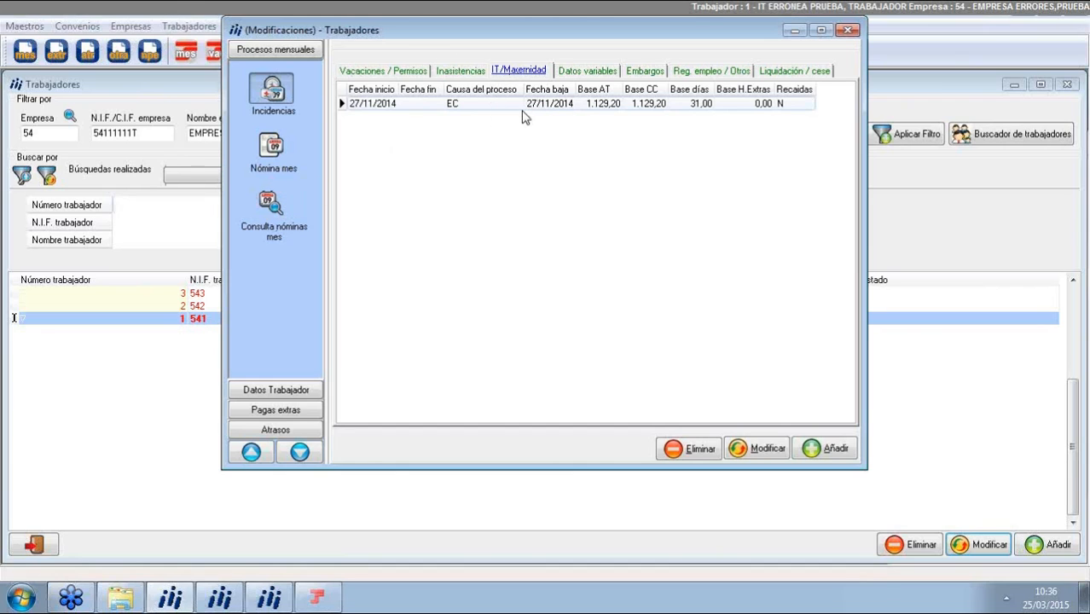
click(848, 30)
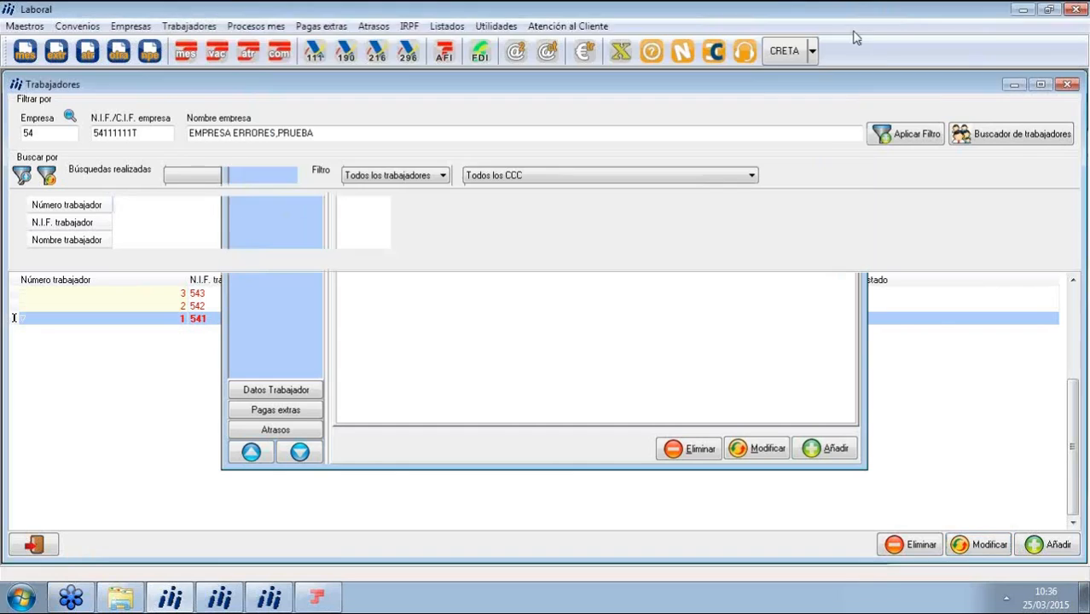
Step: Switch the workers list to the company EMPRESA FORMACION,PRUEBA
click(70, 116)
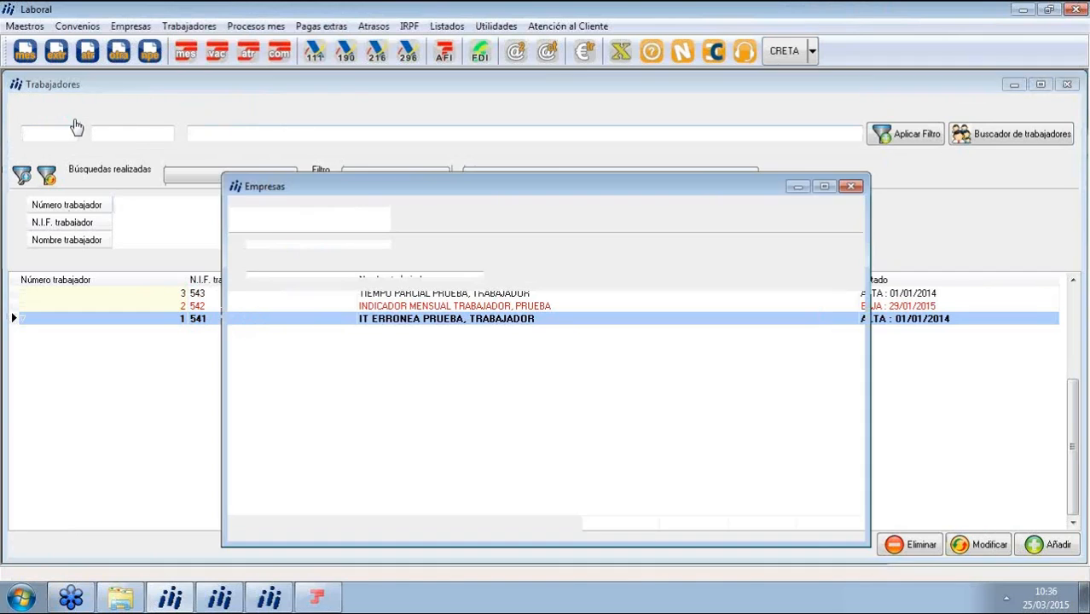
click(334, 183)
double_click(332, 182)
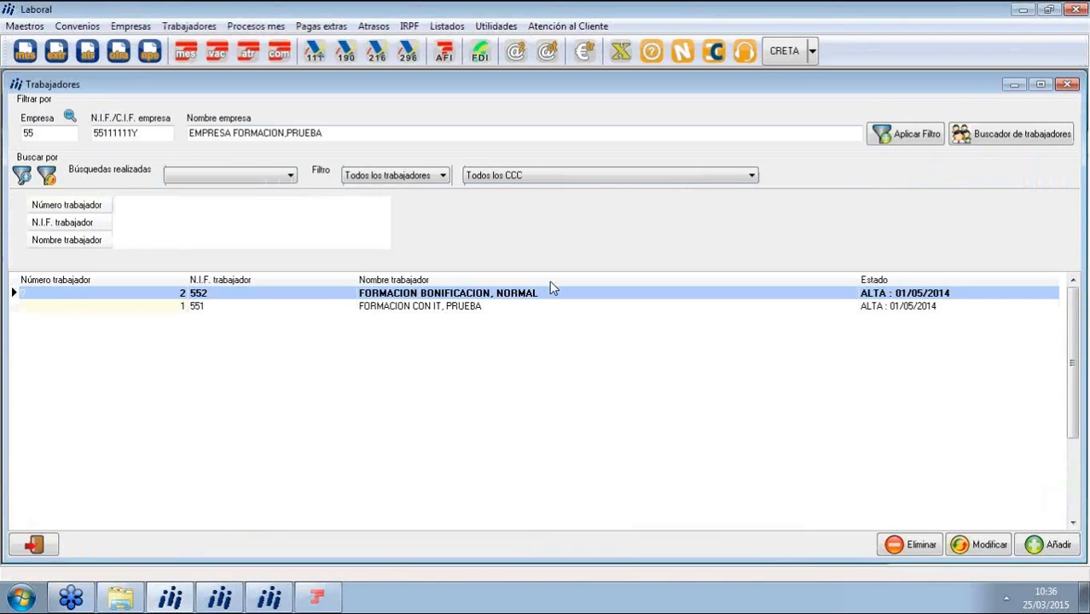
Step: Review the contract bonuses of the FORMACION BONIFICACION test worker and close the record
double_click(443, 298)
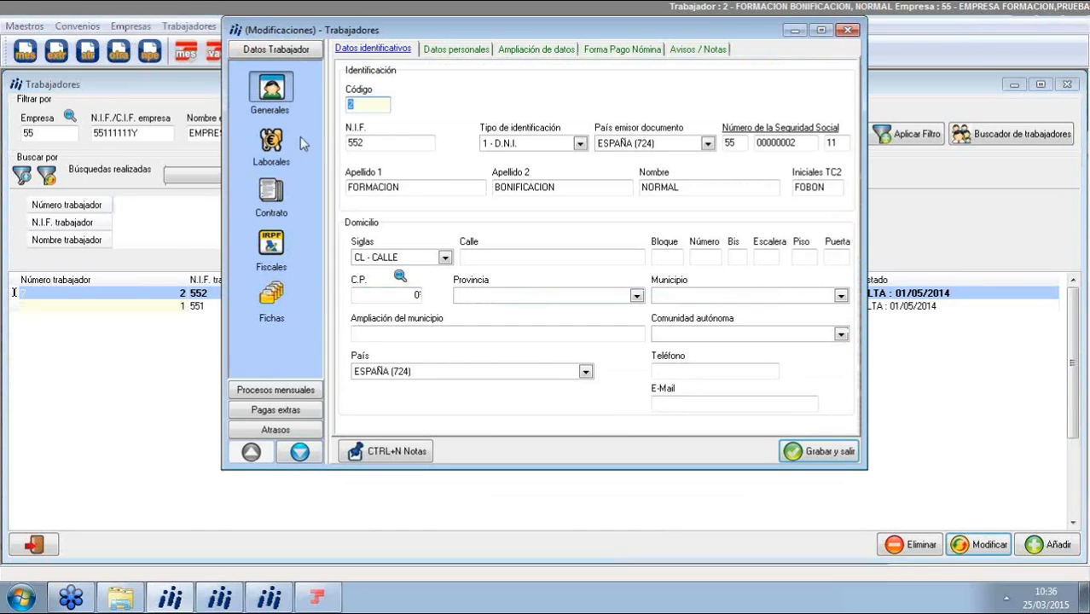
click(272, 204)
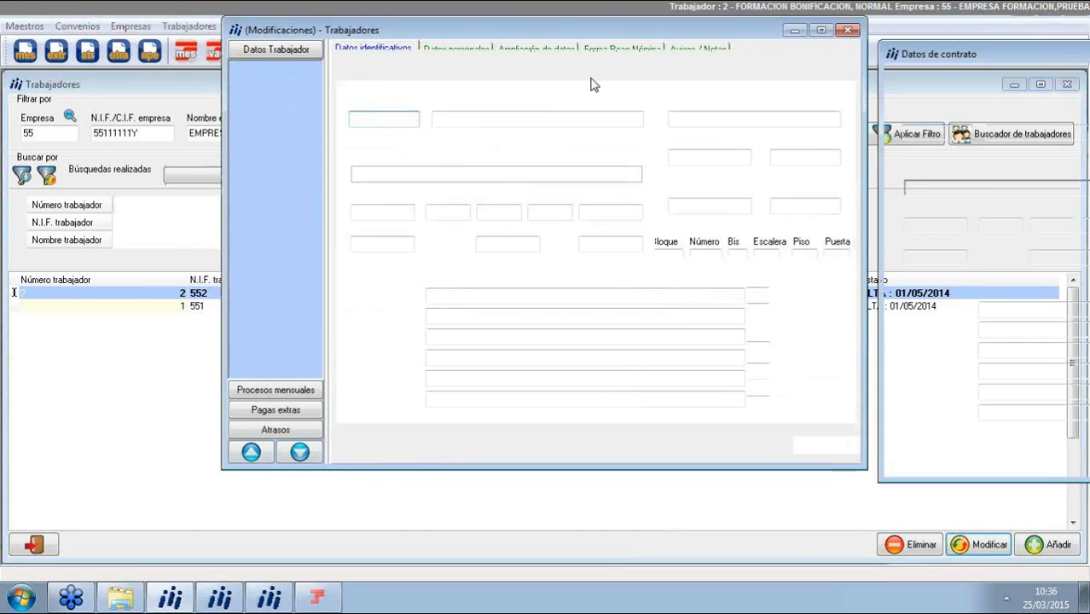
click(534, 71)
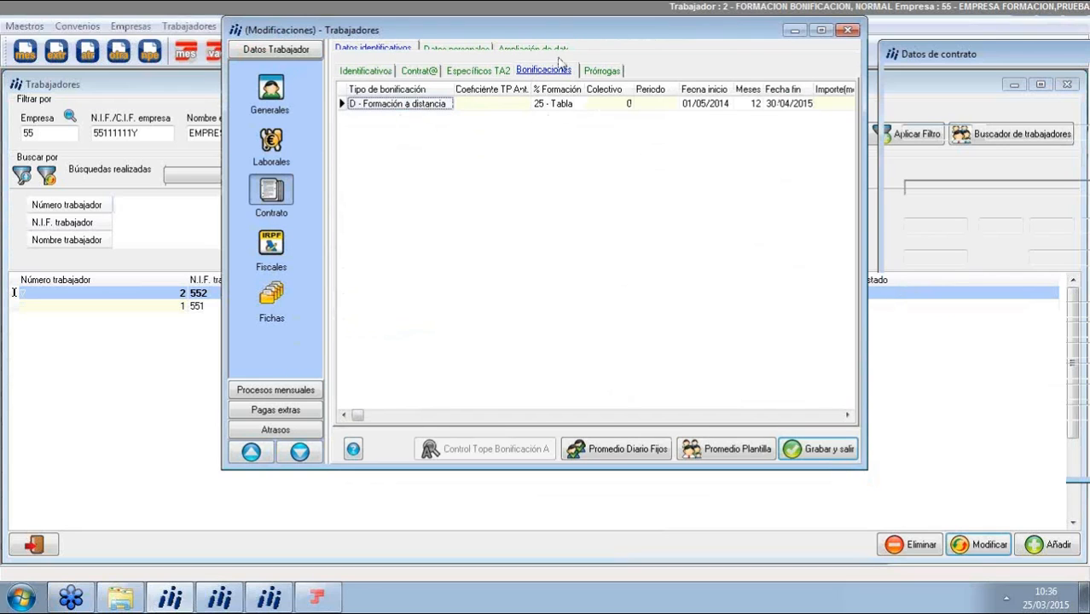
click(847, 30)
Step: Review the IT/Maternidad incidents of the FORMACION CON IT test worker and close the record
click(431, 307)
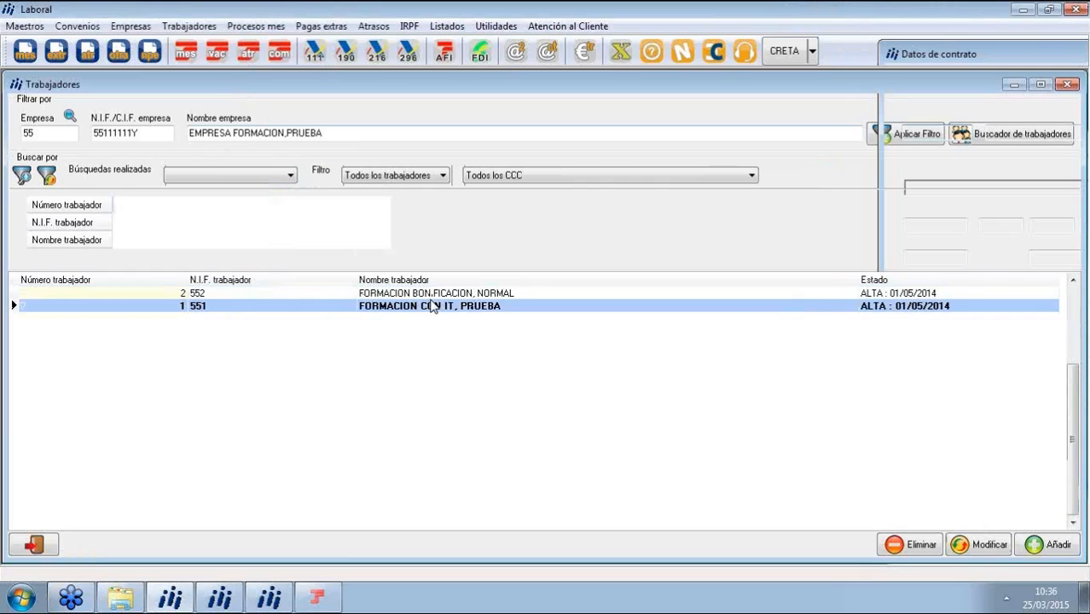
double_click(431, 307)
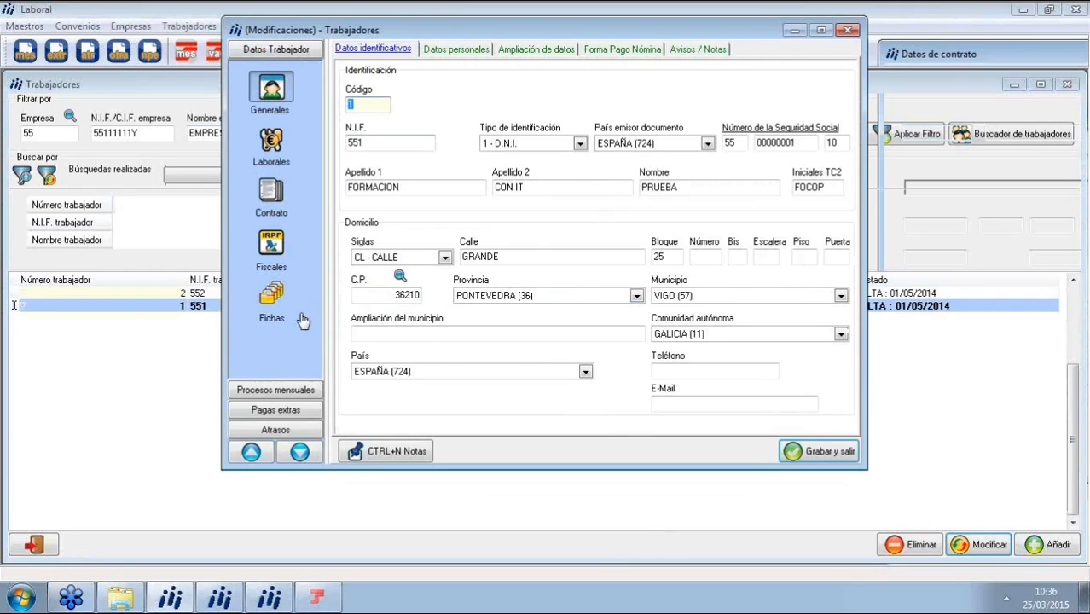
click(275, 390)
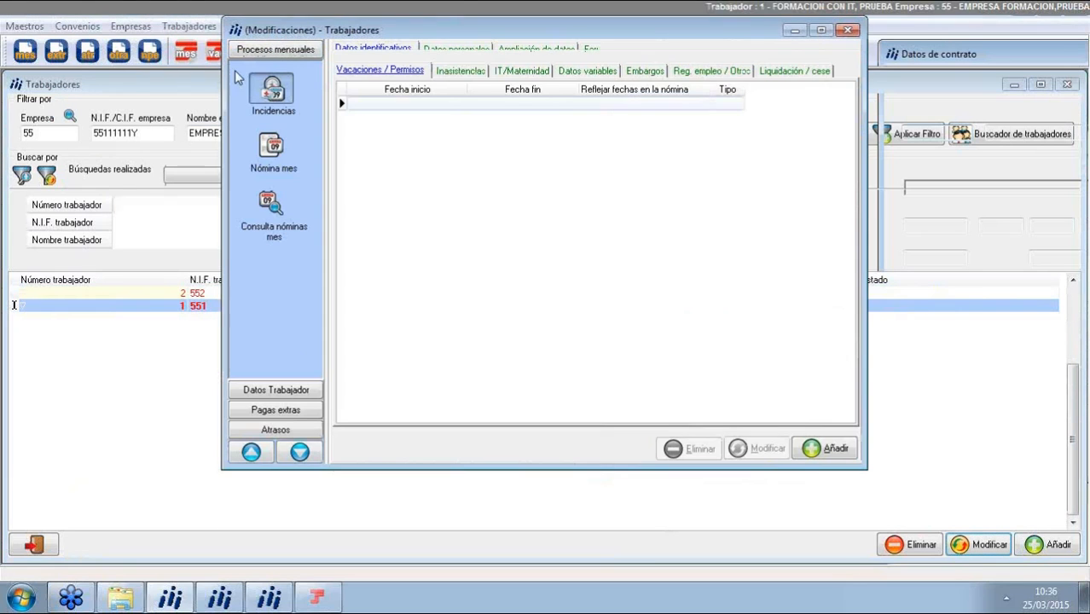
click(513, 71)
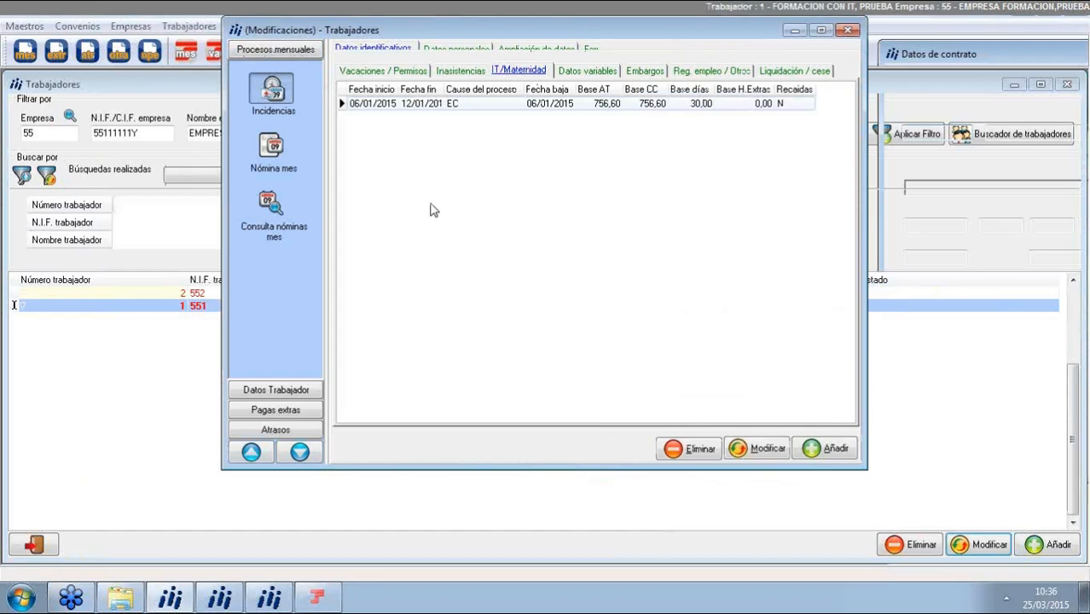
click(847, 30)
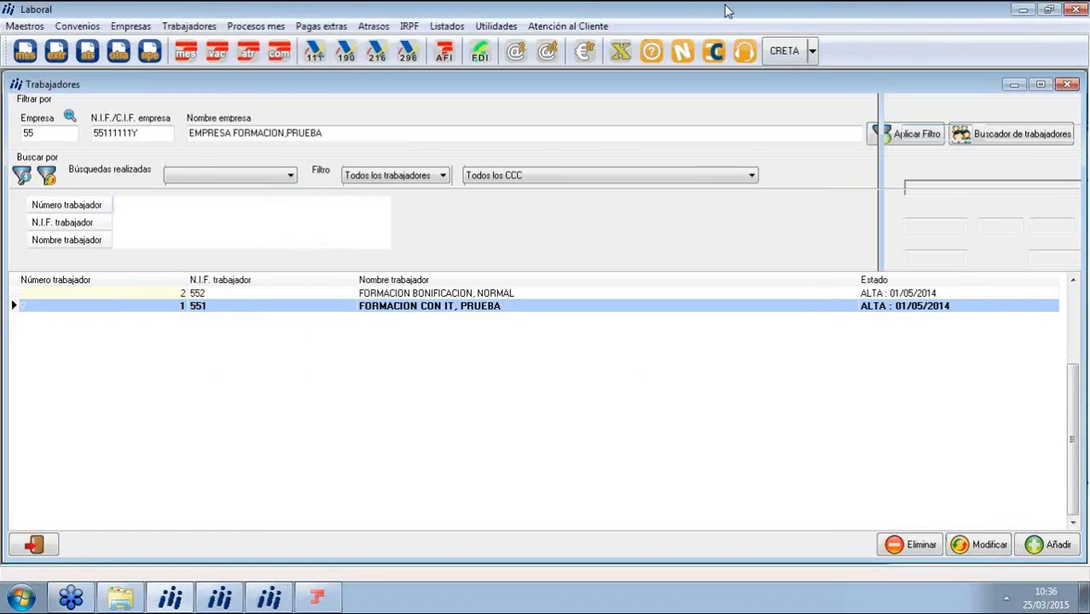
Step: Switch the workers list to the company PRUEBA ID UNION TRAMO,EMPRESA and review its test worker's labour data
click(70, 117)
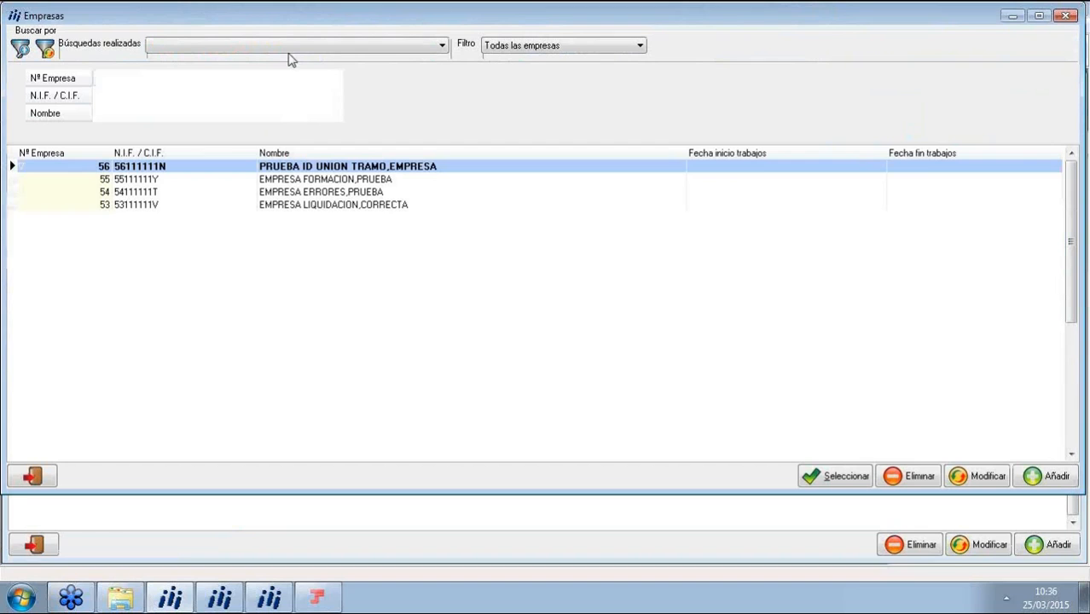
double_click(318, 169)
double_click(375, 295)
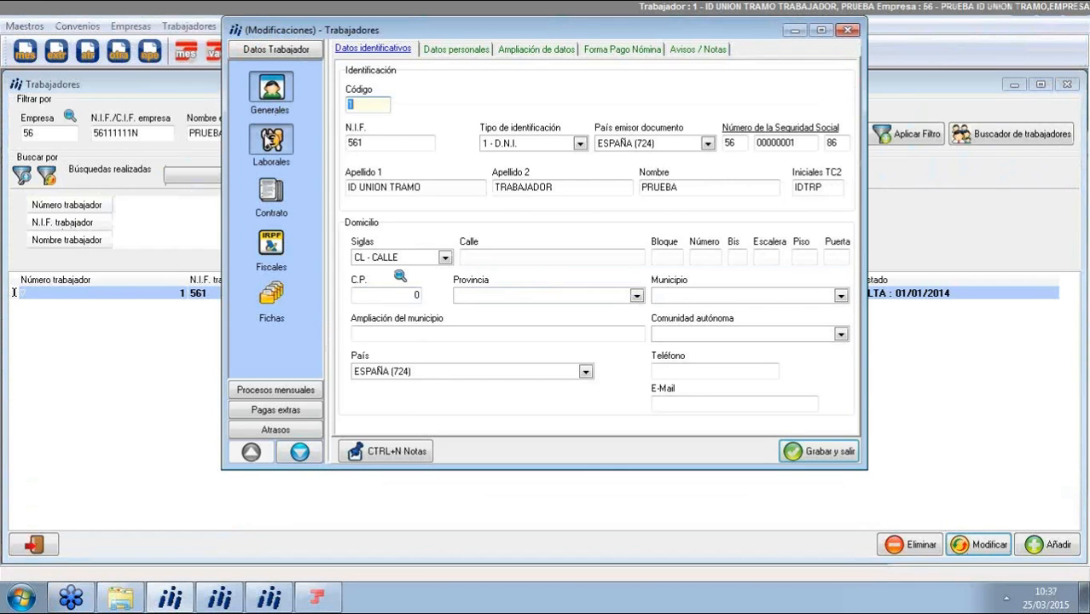
click(270, 142)
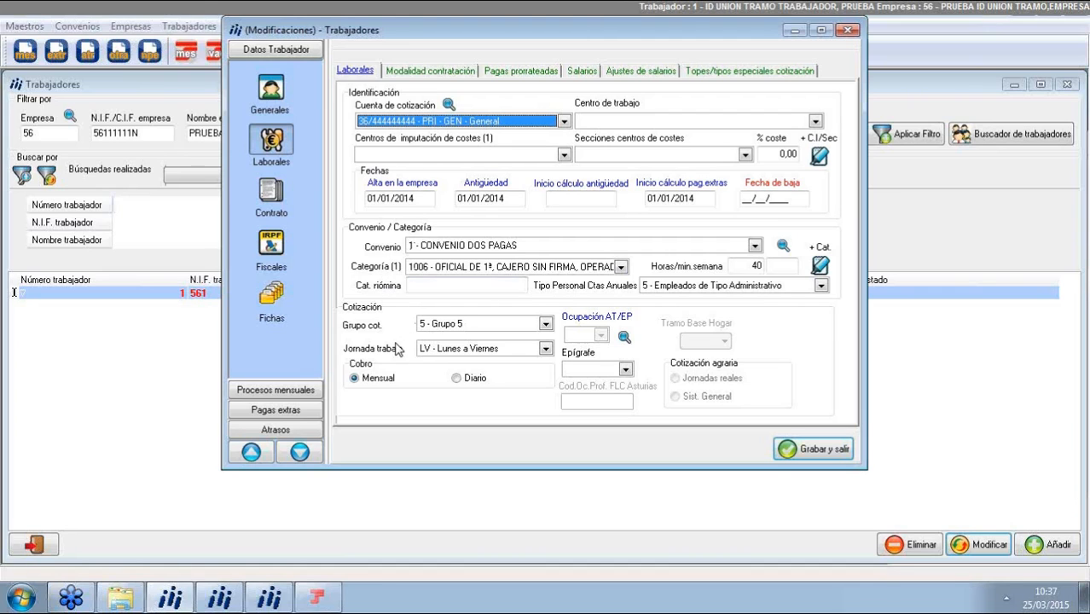
Step: Review the ID UNION TRAMO worker's dated record versions and labour data, and close the record and the workers list
click(275, 389)
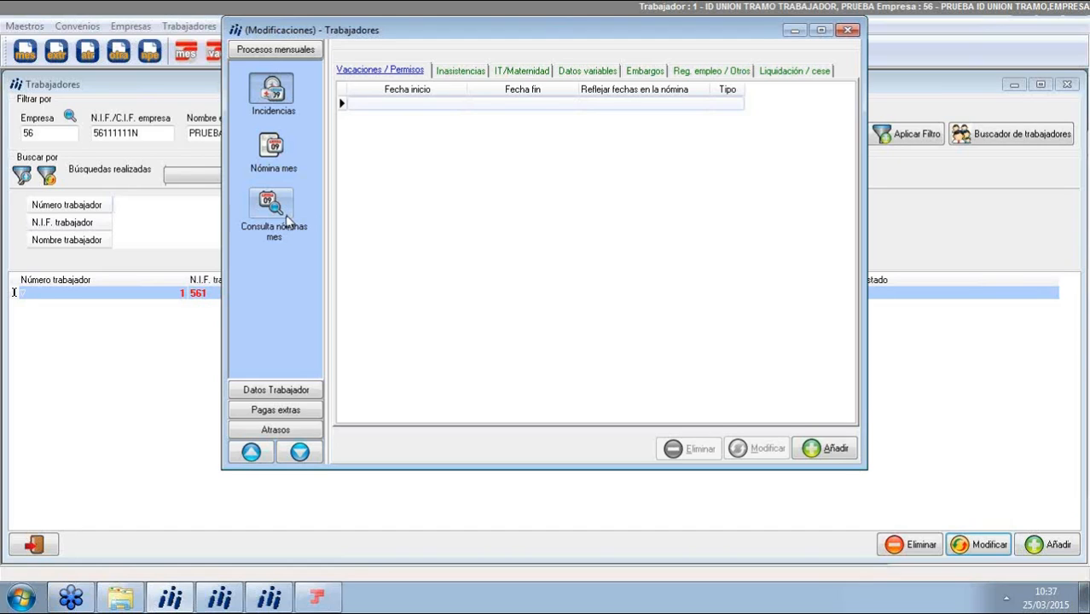
click(260, 389)
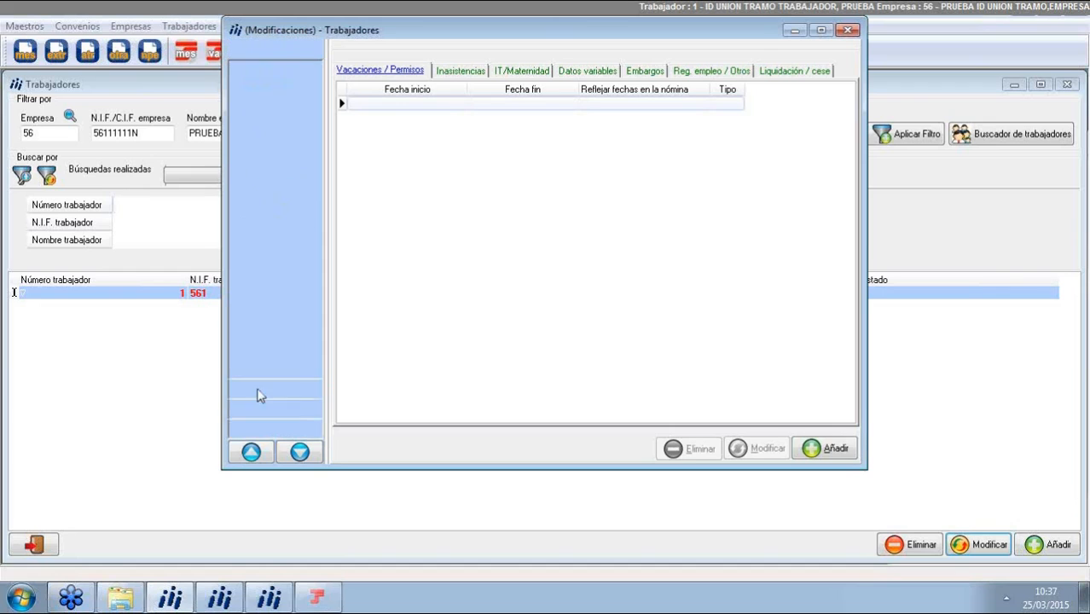
click(277, 292)
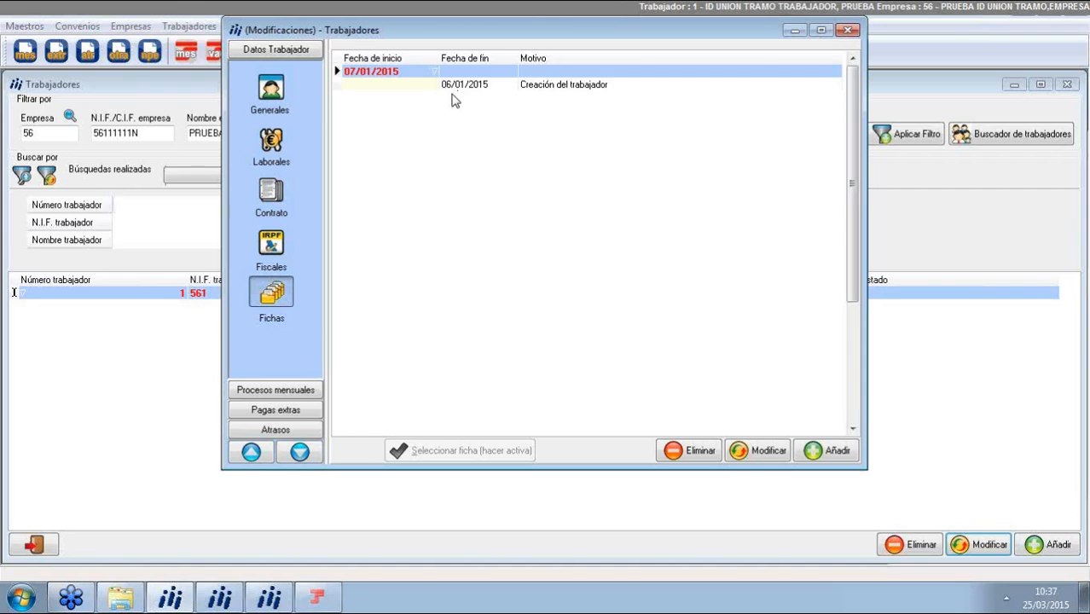
click(280, 145)
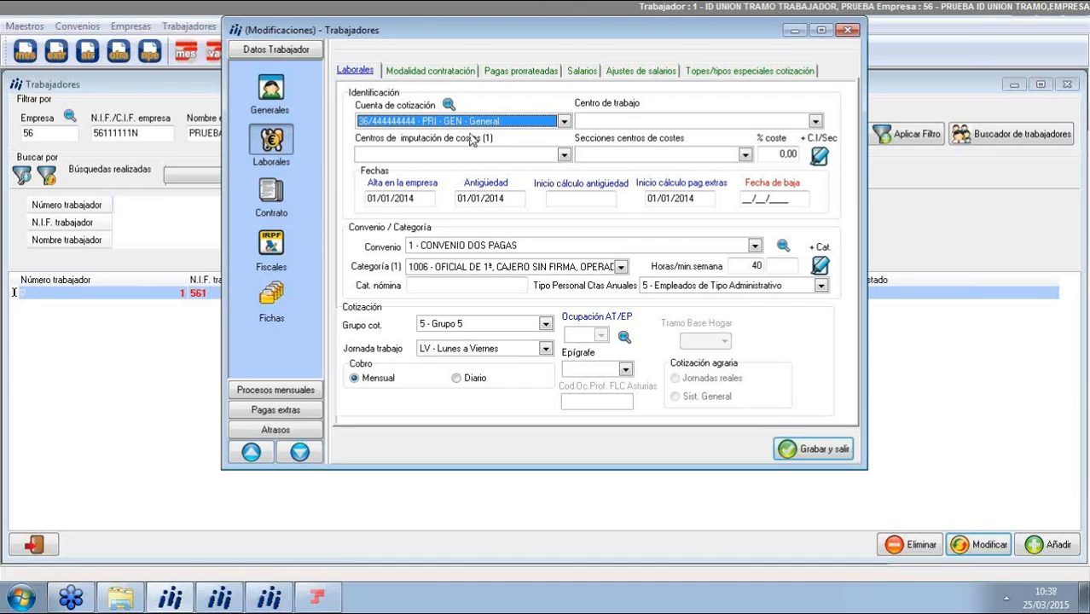
click(847, 29)
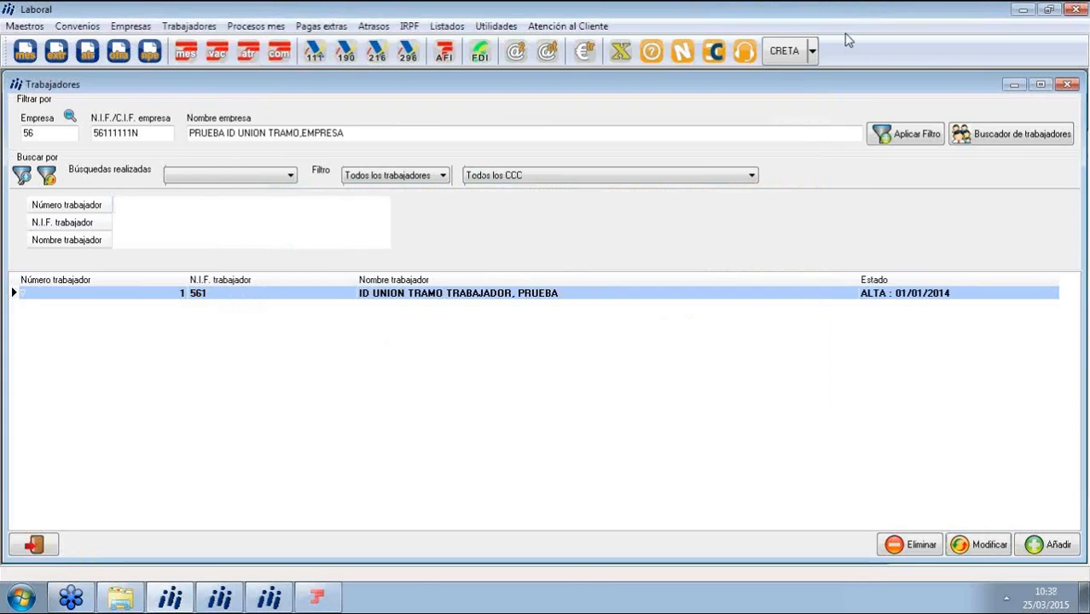
click(1067, 85)
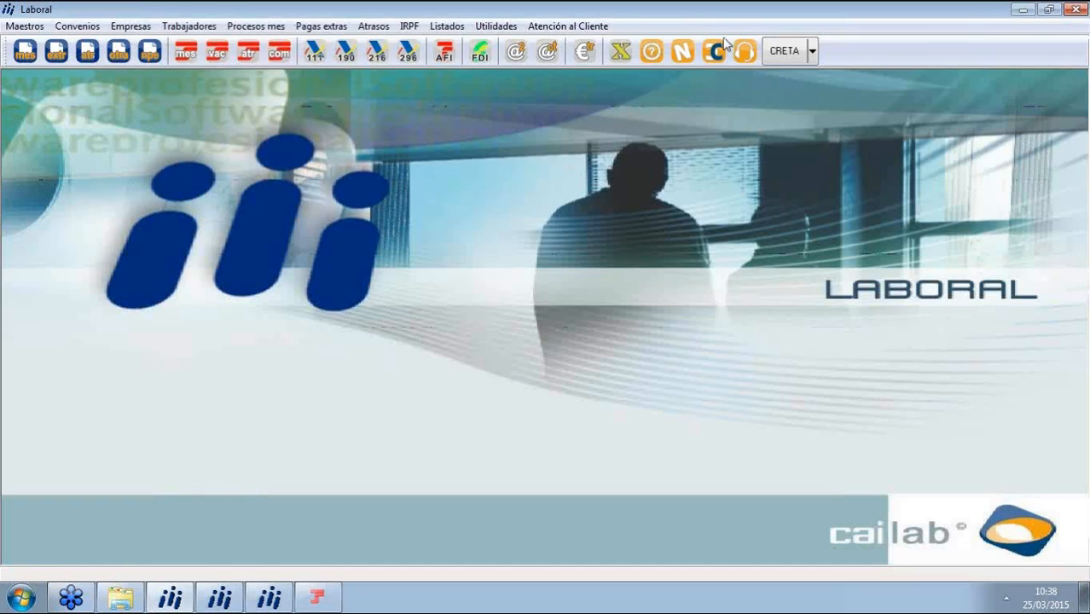
Step: Open the monthly CRETA contribution process and dismiss its list of incidents
click(786, 55)
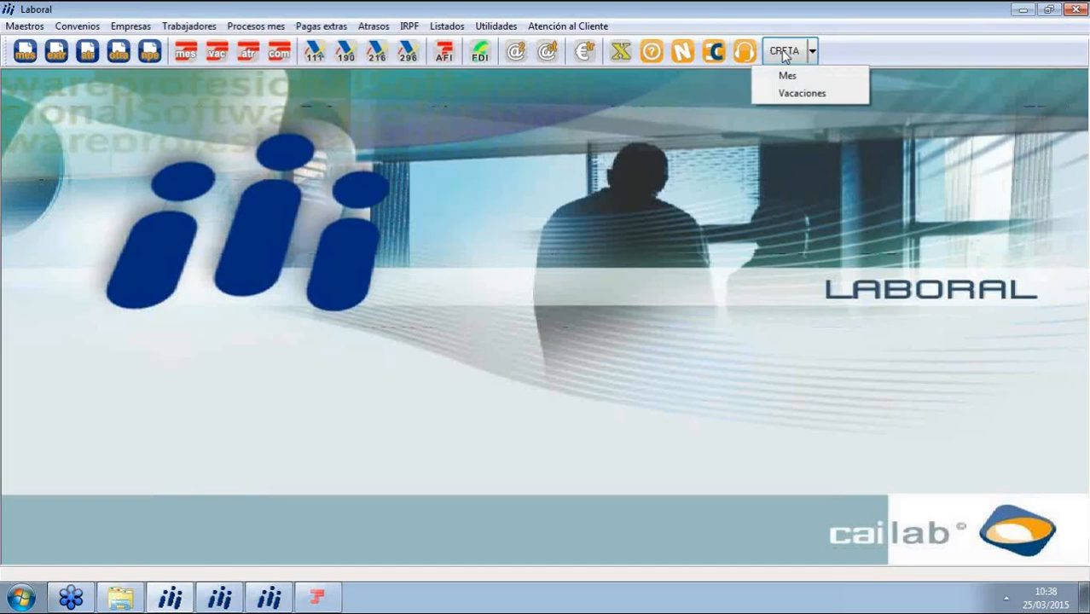
click(784, 76)
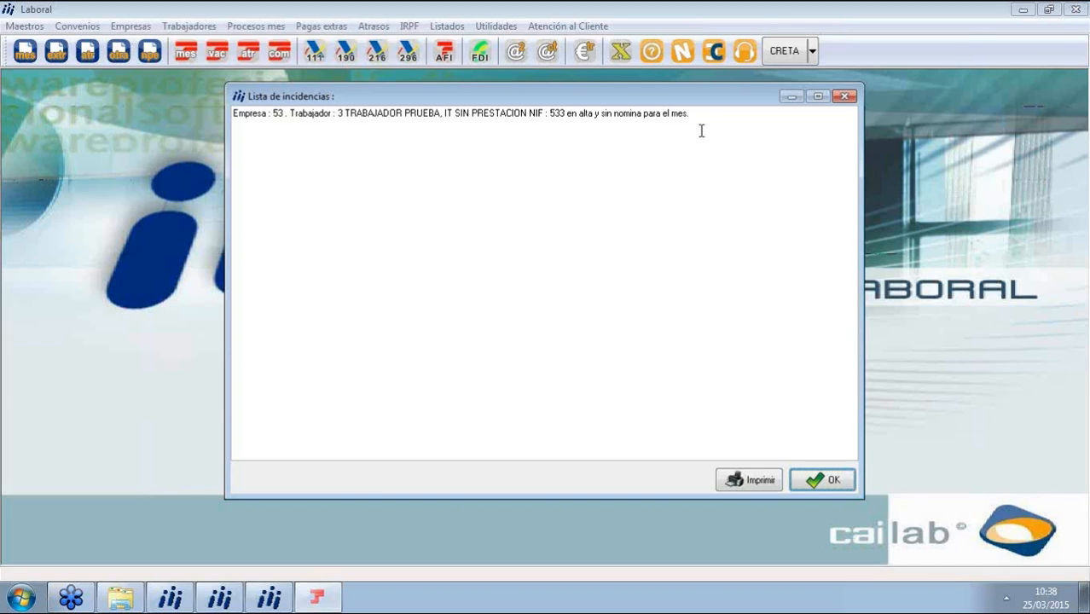
click(817, 483)
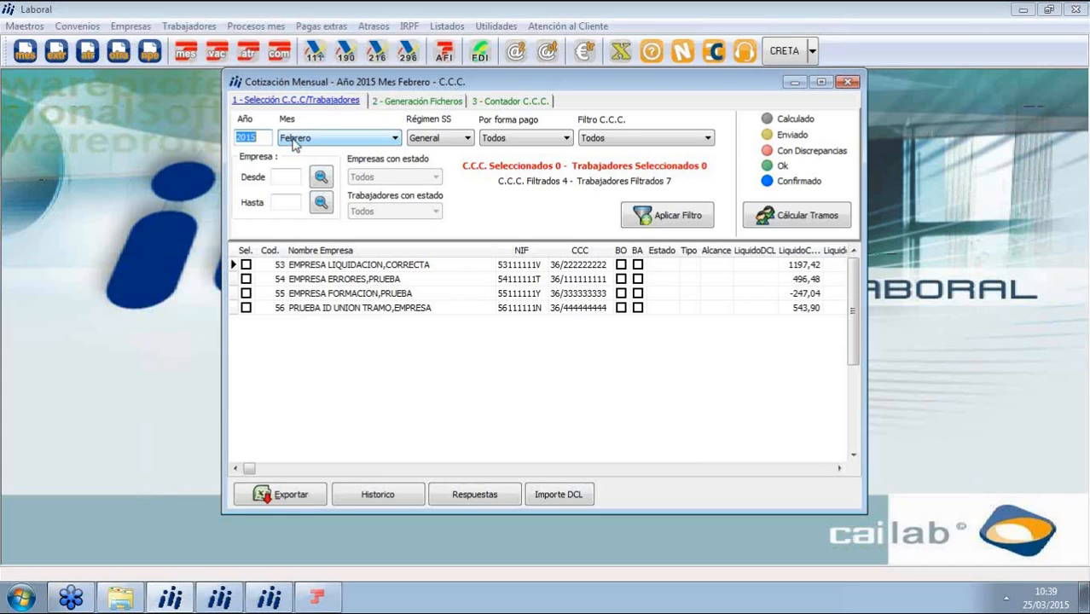
Step: Filter the monthly contribution list to Enero 2015
click(294, 143)
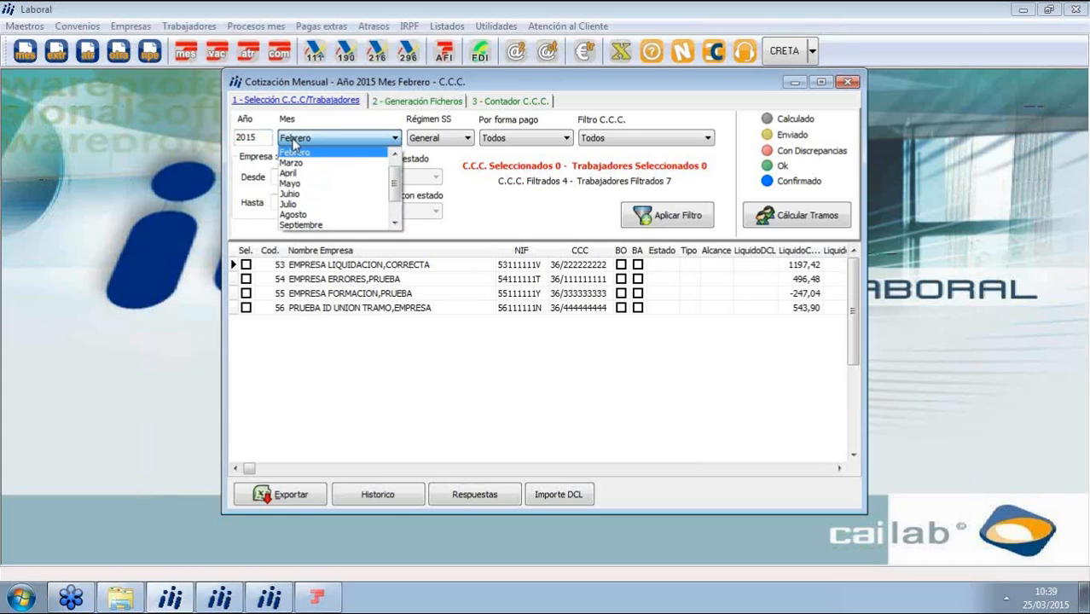
scroll(395, 194, up, 3)
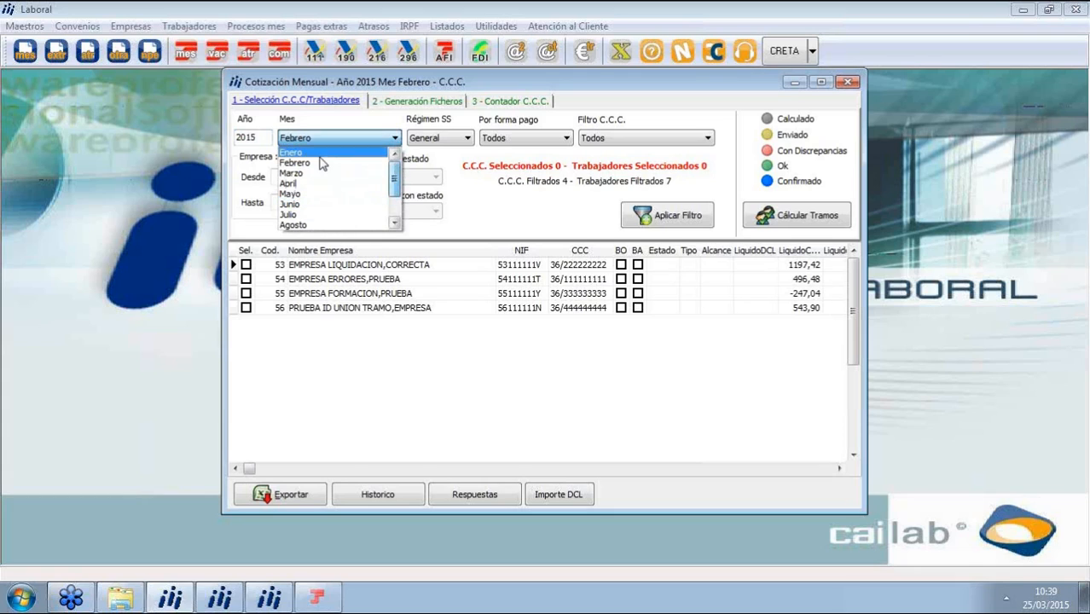
click(298, 155)
click(676, 220)
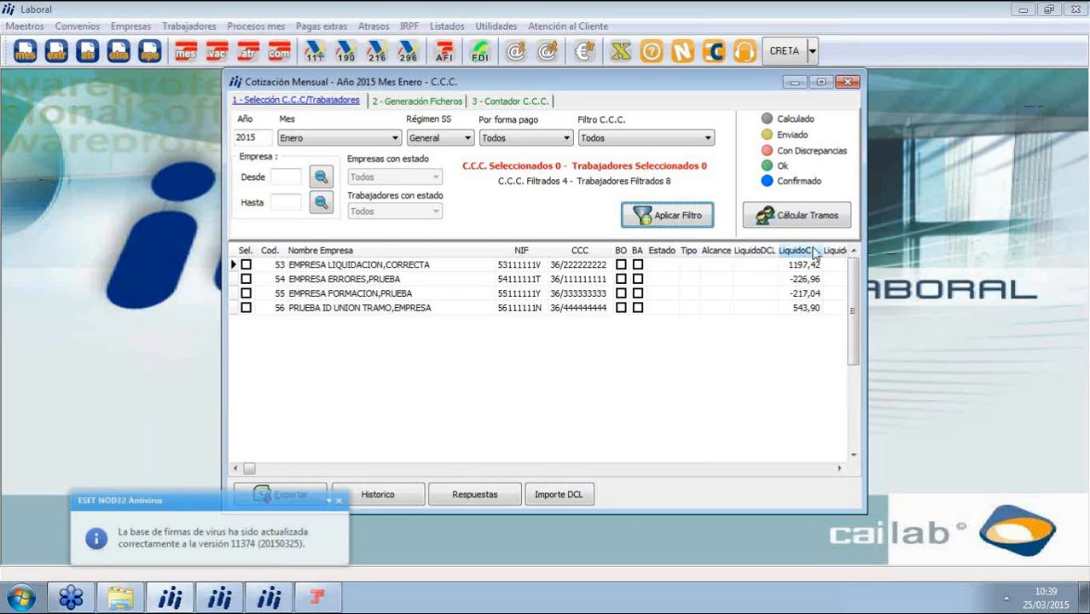
Step: Widen the Cotización Mensual window and the LiquidoCAI column so the Liquido Dif. column fits
drag(821, 250, 828, 249)
drag(866, 282, 903, 284)
drag(827, 250, 830, 251)
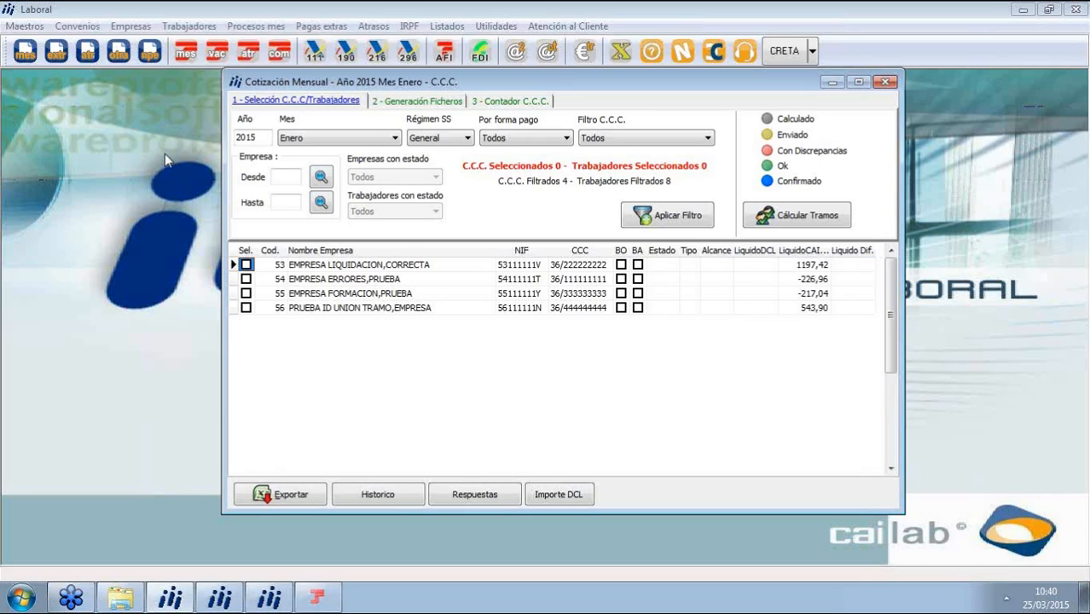
Step: Select all four companies in the January list and calculate their tramos
click(244, 252)
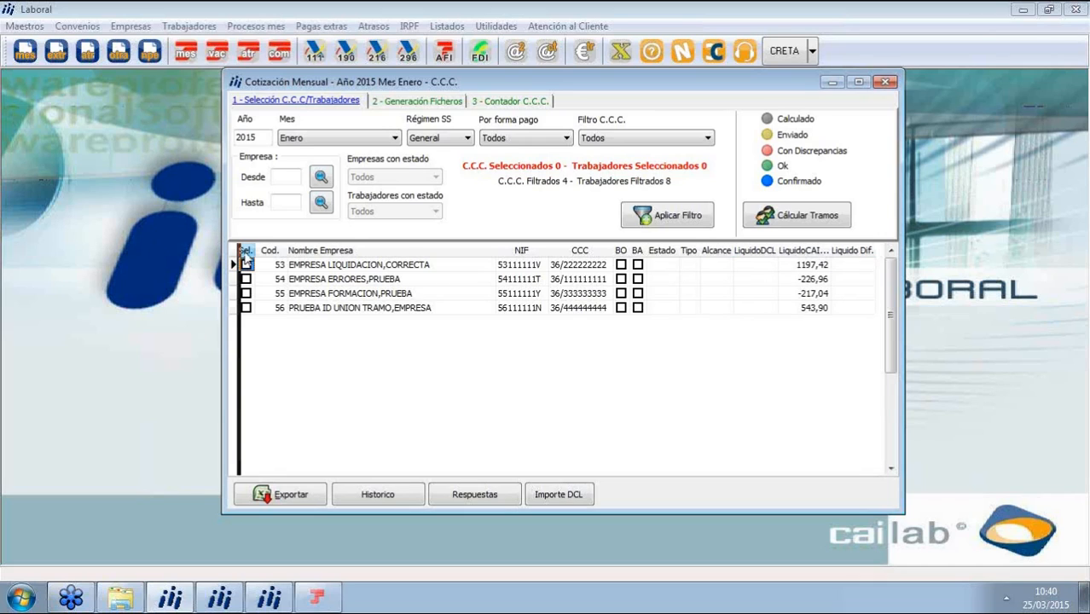
click(244, 252)
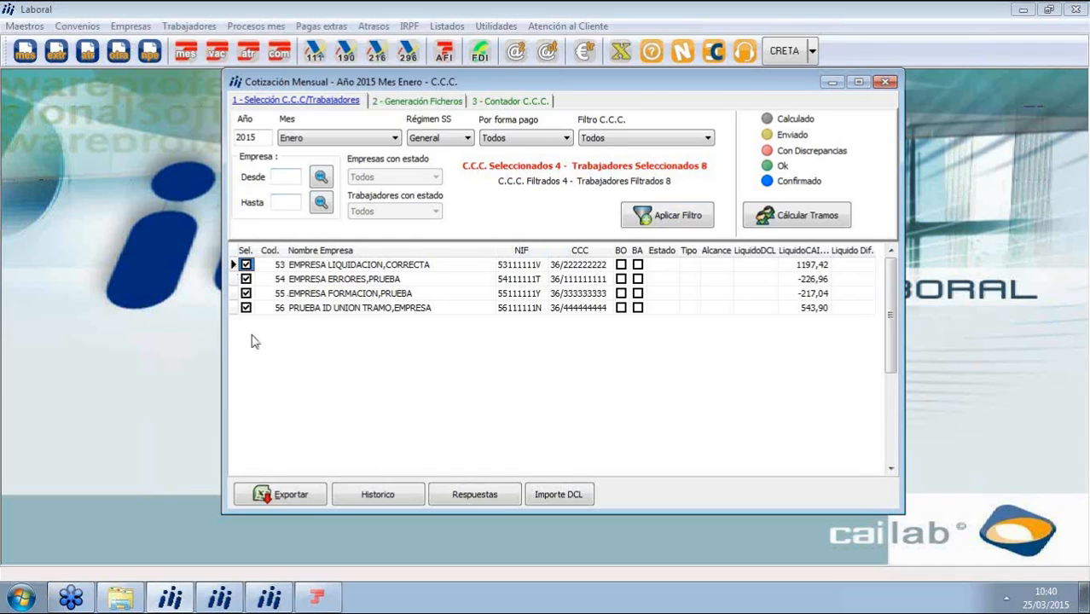
click(245, 264)
click(245, 265)
click(245, 279)
click(247, 279)
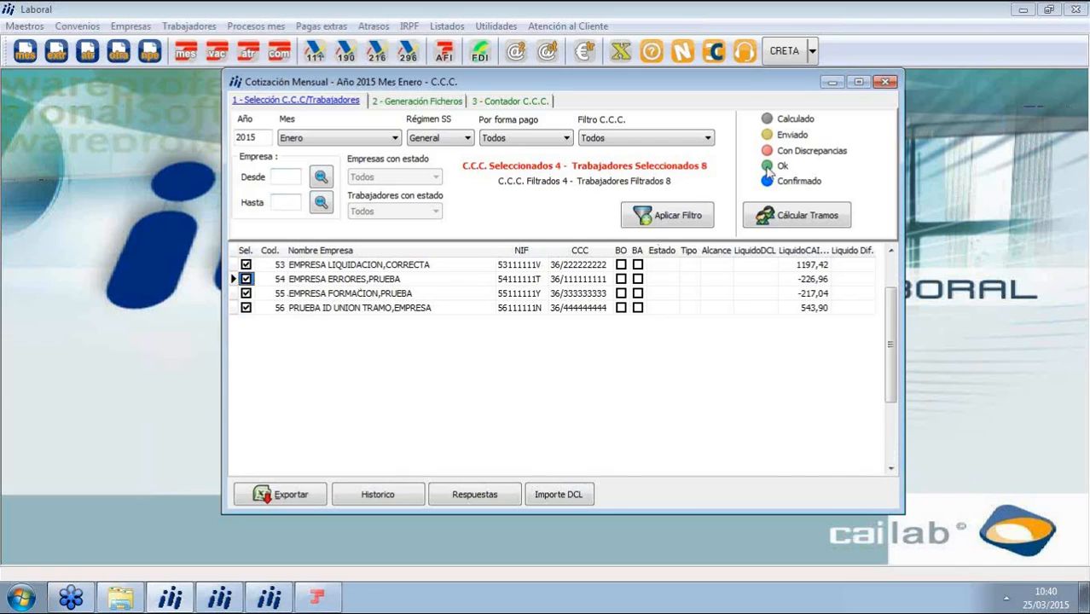
click(791, 219)
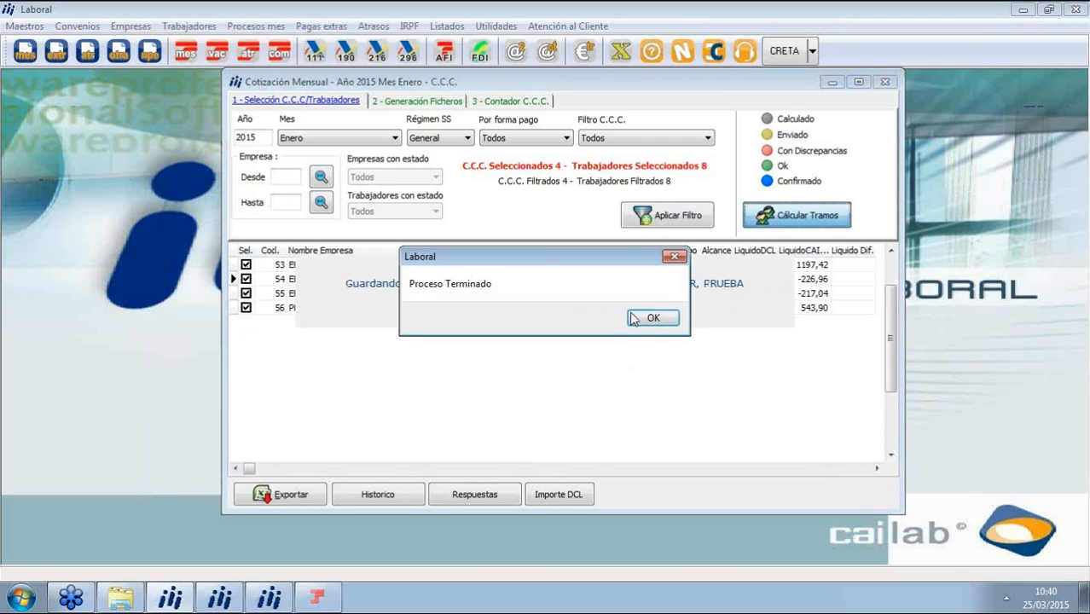
click(644, 318)
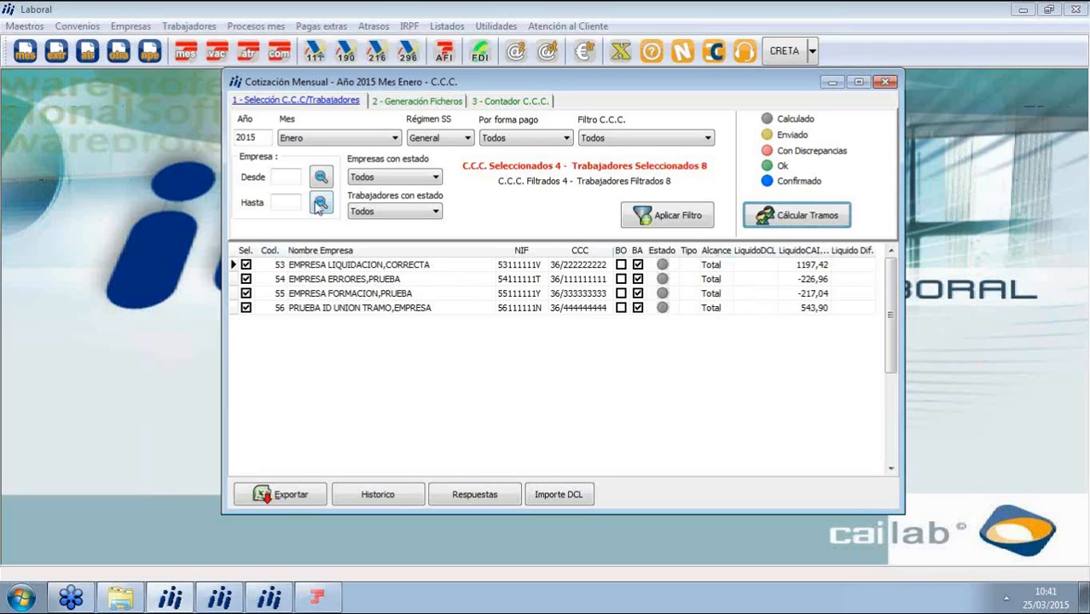
Step: Review the calculated tramos and contribution bases of worker DOS in EMPRESA LIQUIDACION,CORRECTA, and return to the company list
double_click(305, 267)
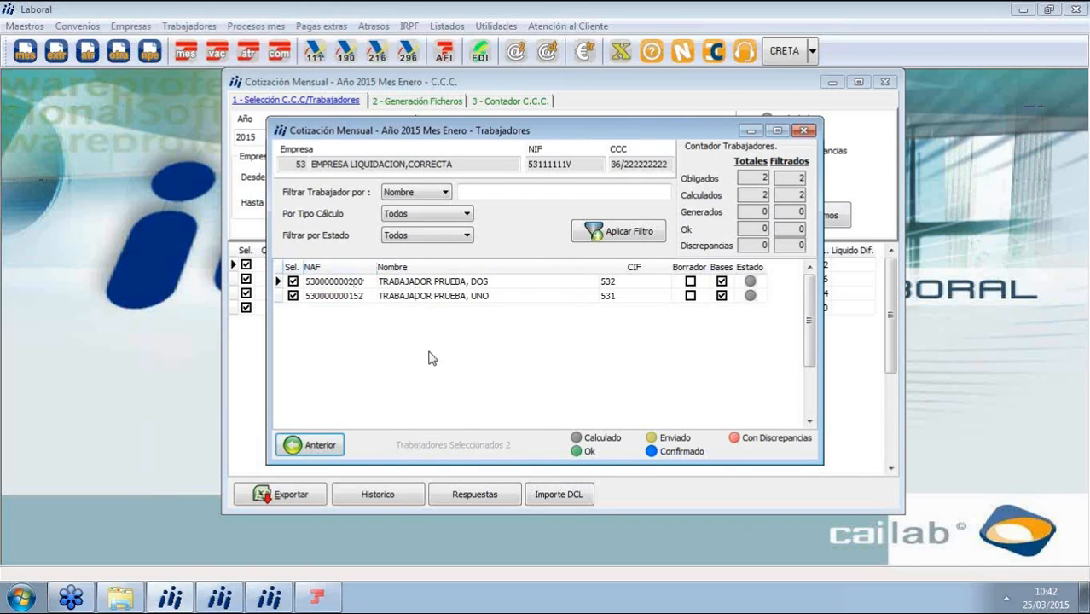
double_click(413, 285)
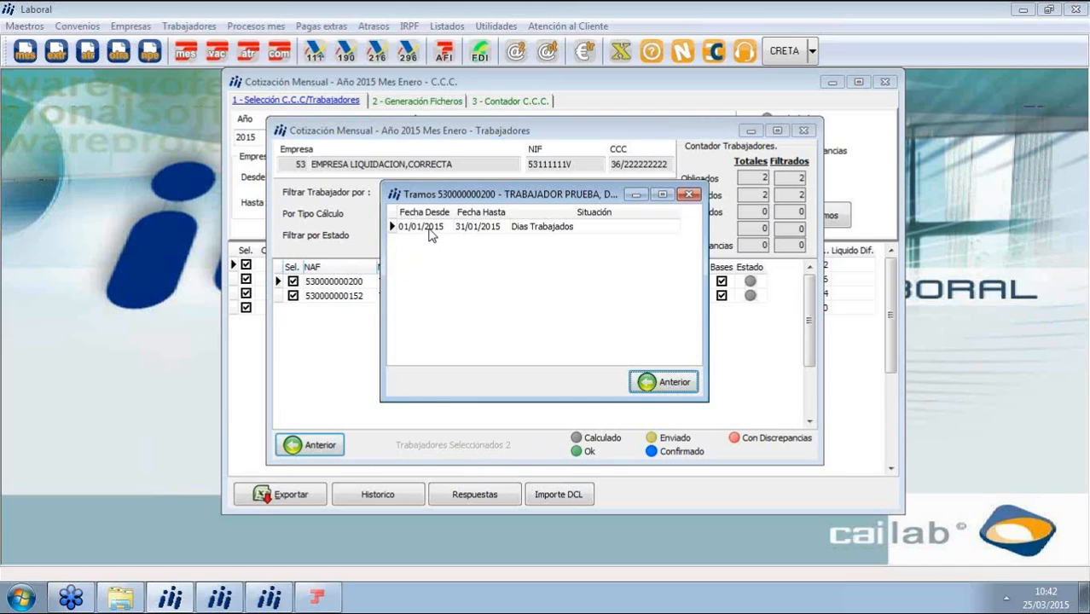
double_click(486, 235)
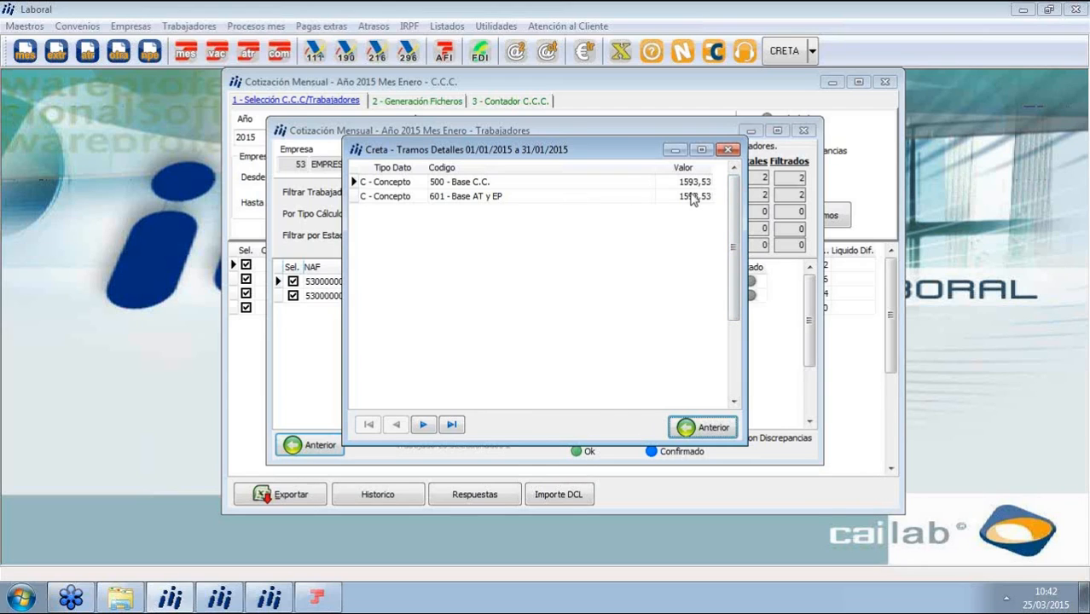
click(728, 150)
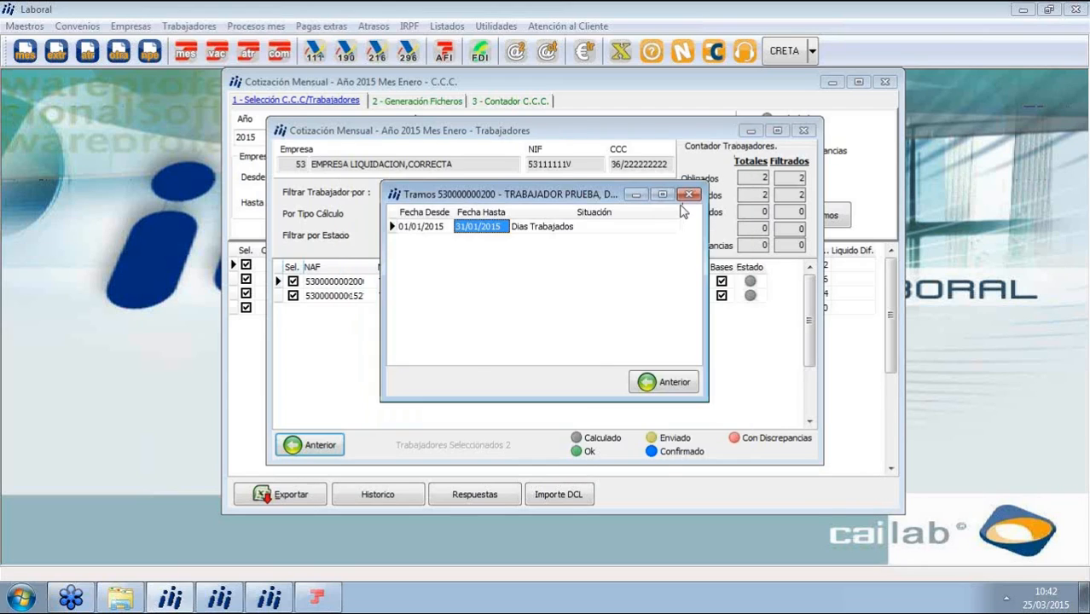
click(688, 194)
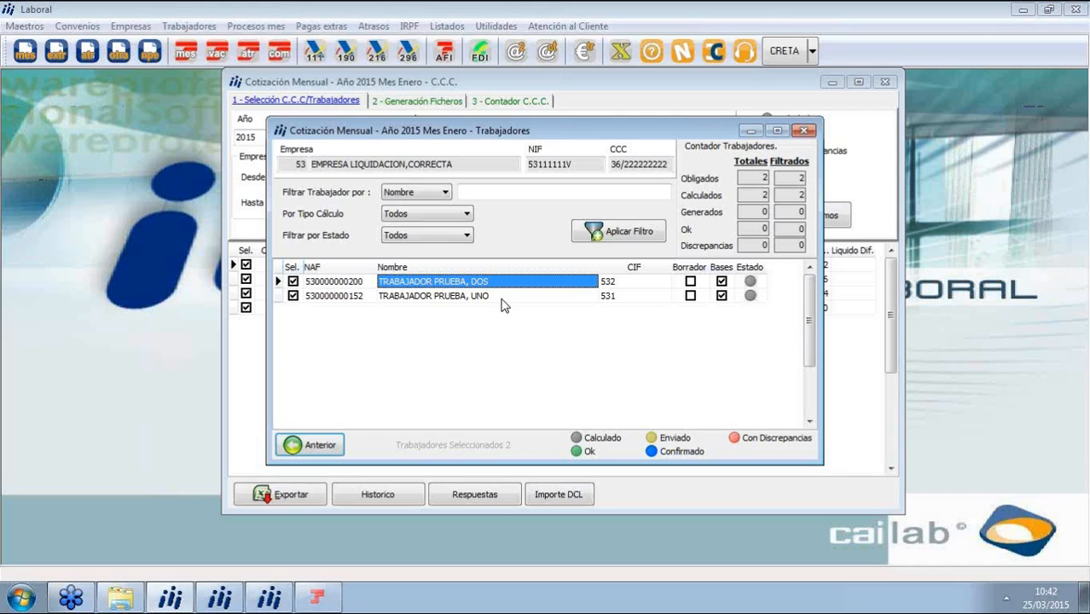
click(803, 130)
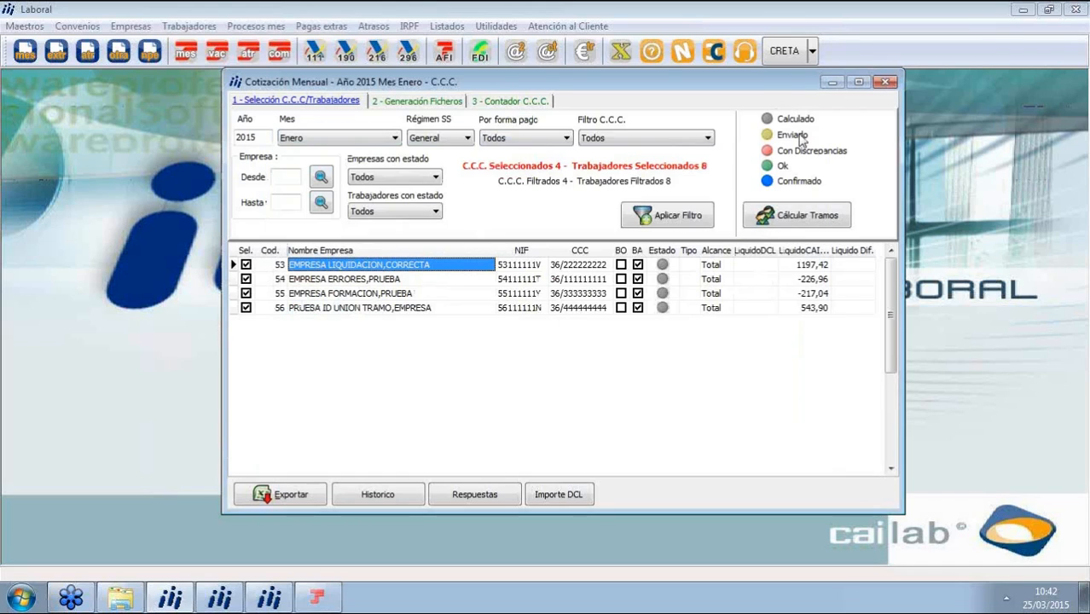
Step: Review the January tramo and its detail concepts for the INDICADOR MENSUAL worker of EMPRESA ERRORES,PRUEBA
double_click(337, 278)
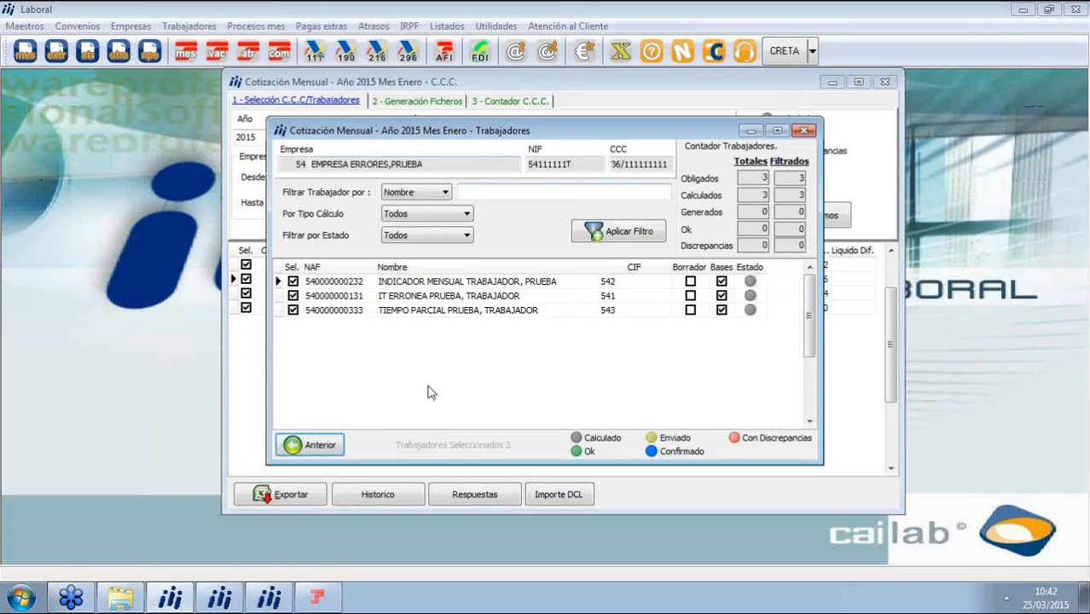
double_click(432, 281)
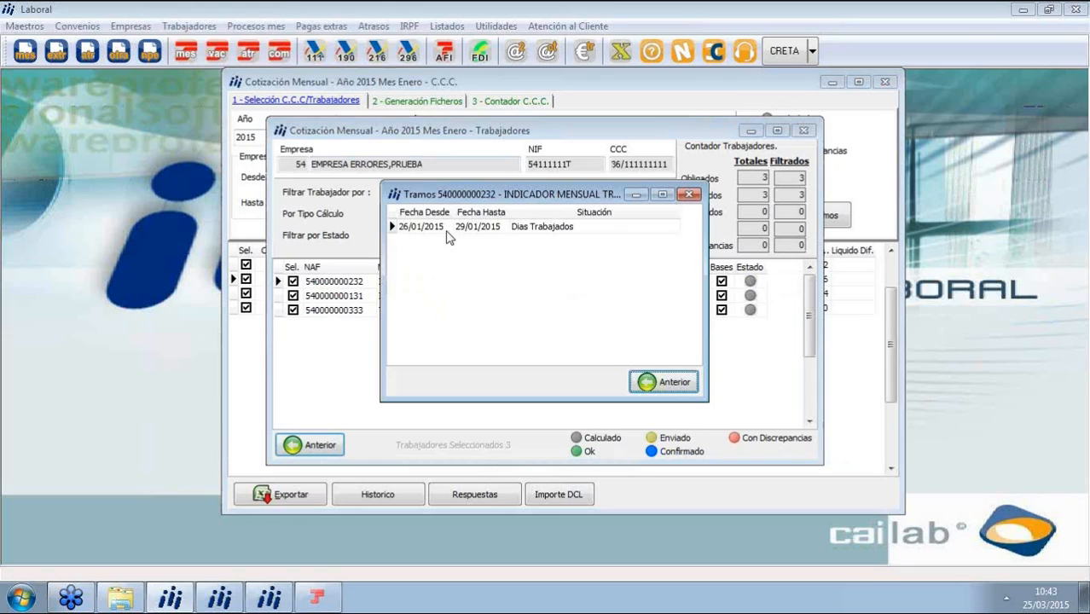
click(482, 228)
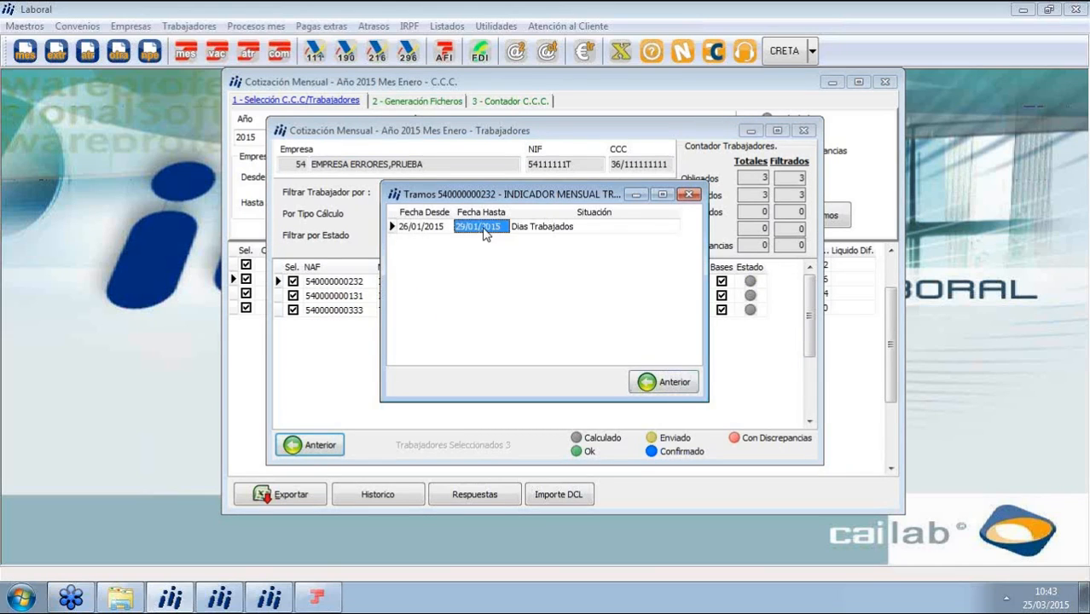
double_click(482, 228)
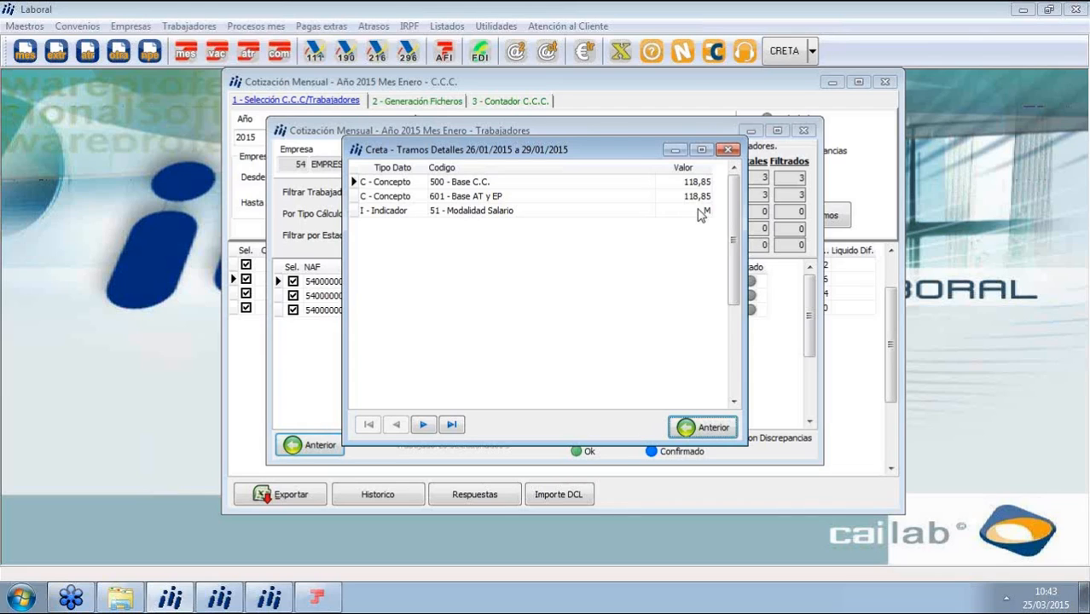
click(727, 150)
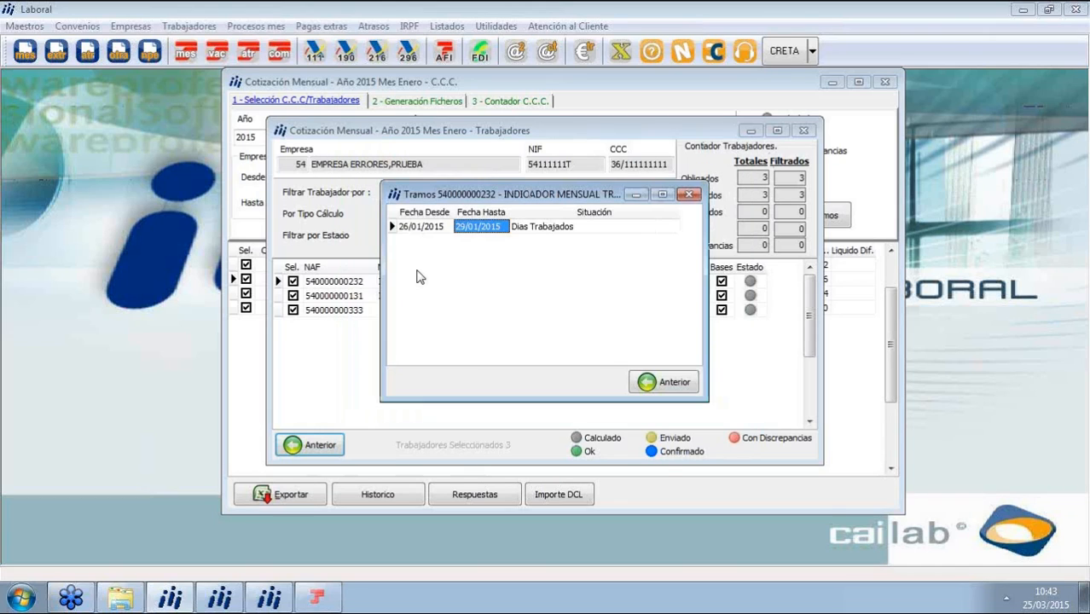
click(688, 194)
Step: Review the tramo and its contribution details for the IT ERRONEA worker of the same company
double_click(455, 296)
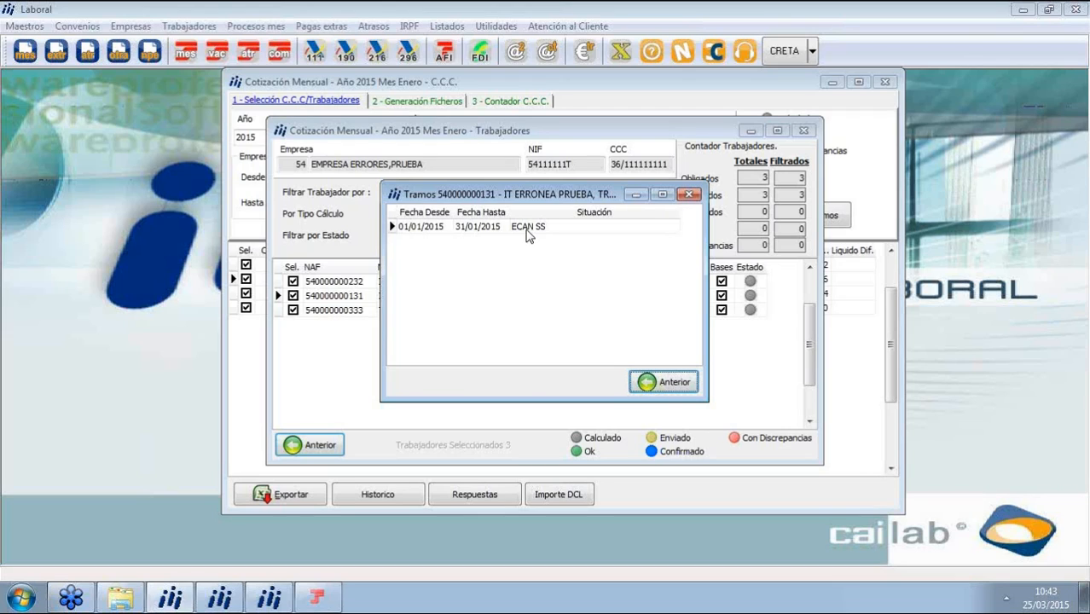
double_click(465, 229)
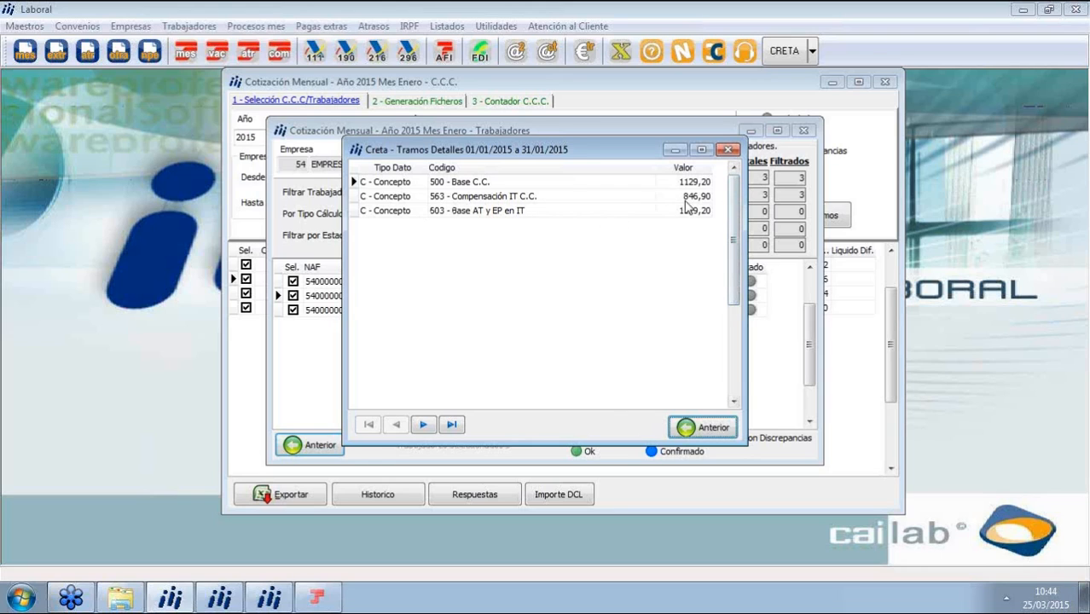
click(727, 149)
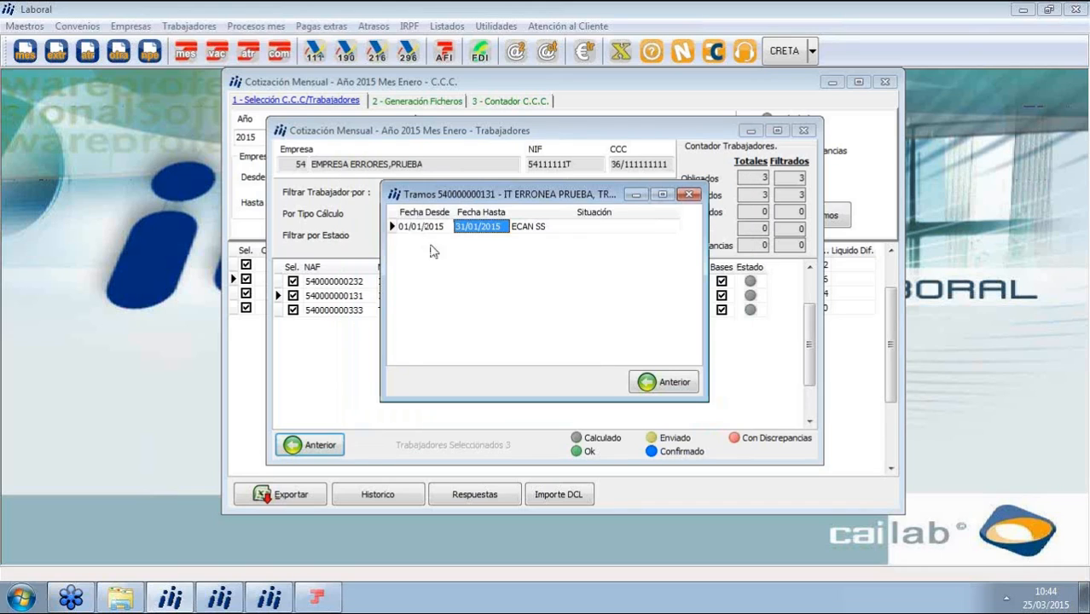
click(692, 194)
Step: Review the tramo details of the TIEMPO PARCIAL worker and return to the company list
double_click(442, 312)
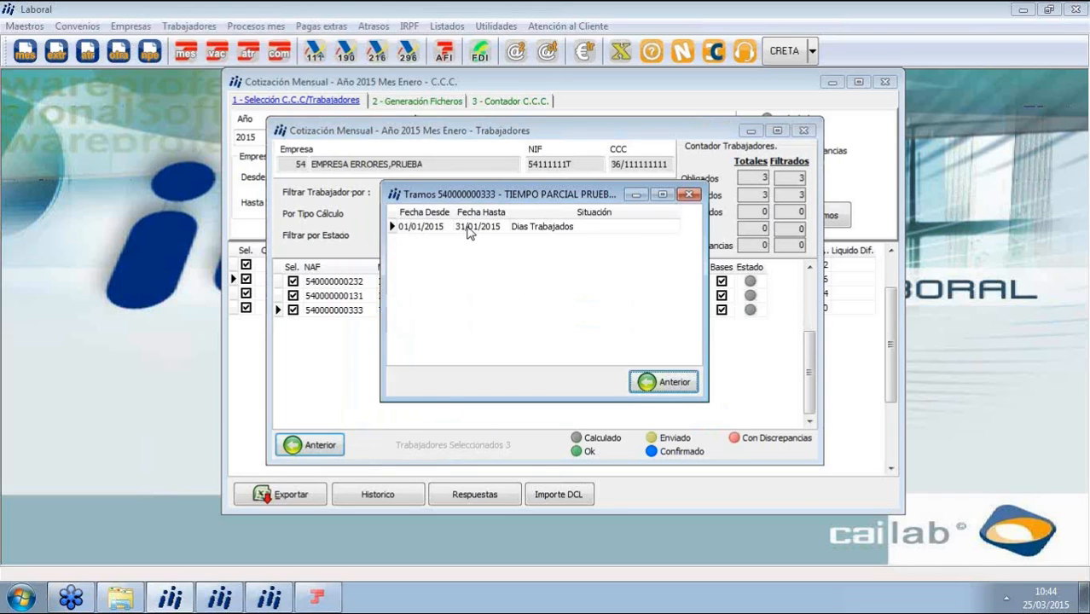
double_click(467, 232)
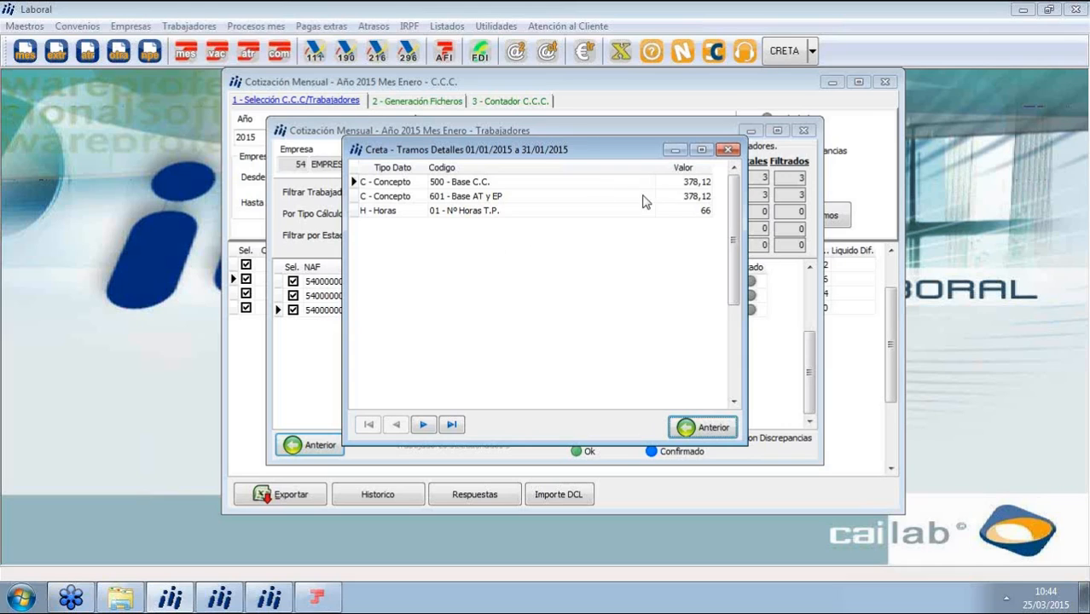
click(727, 150)
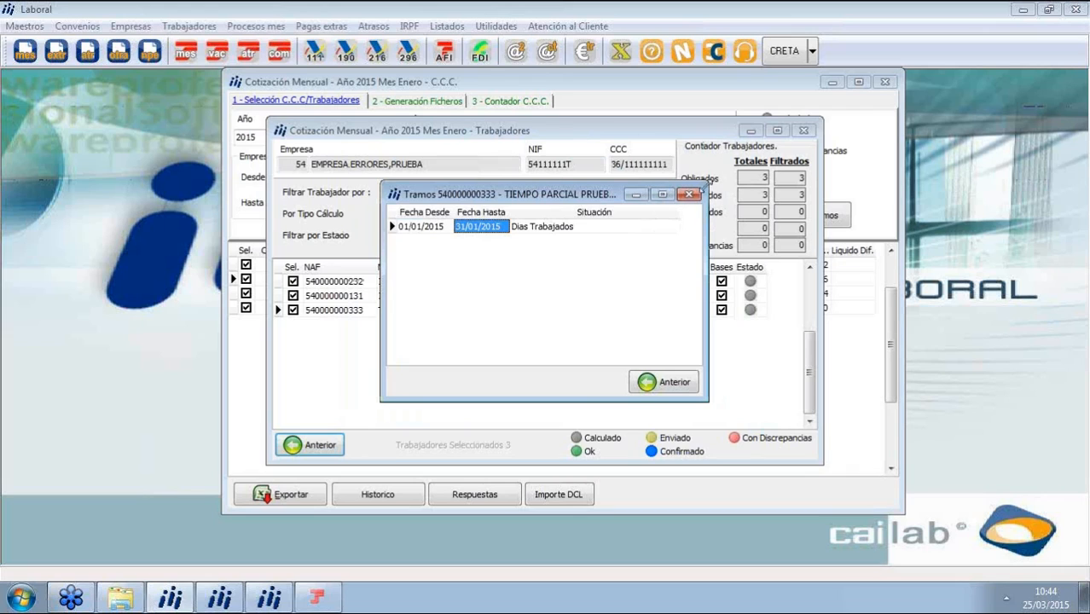
click(688, 194)
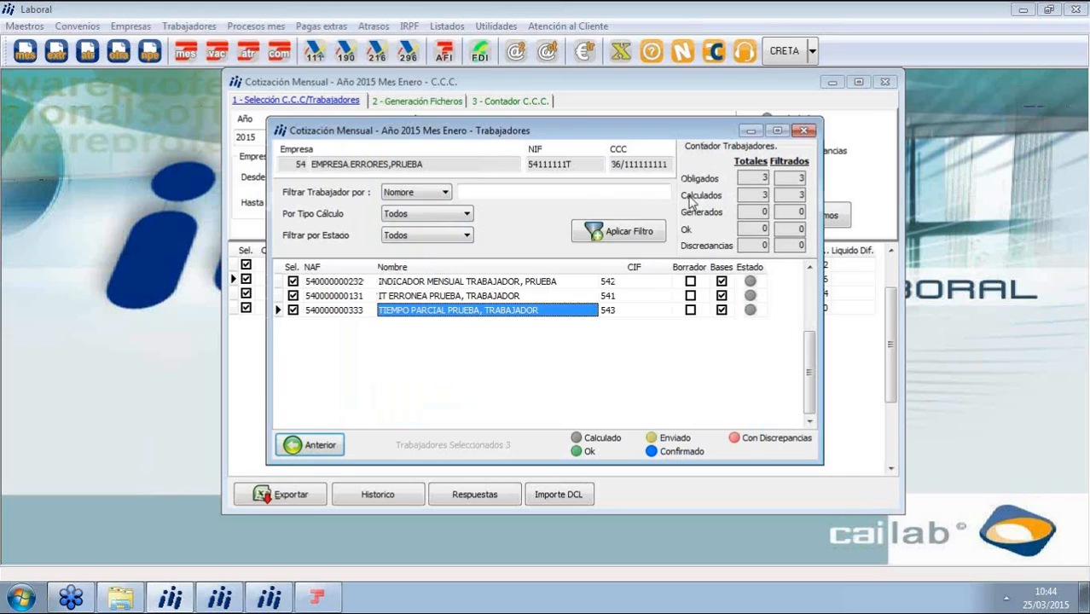
click(803, 132)
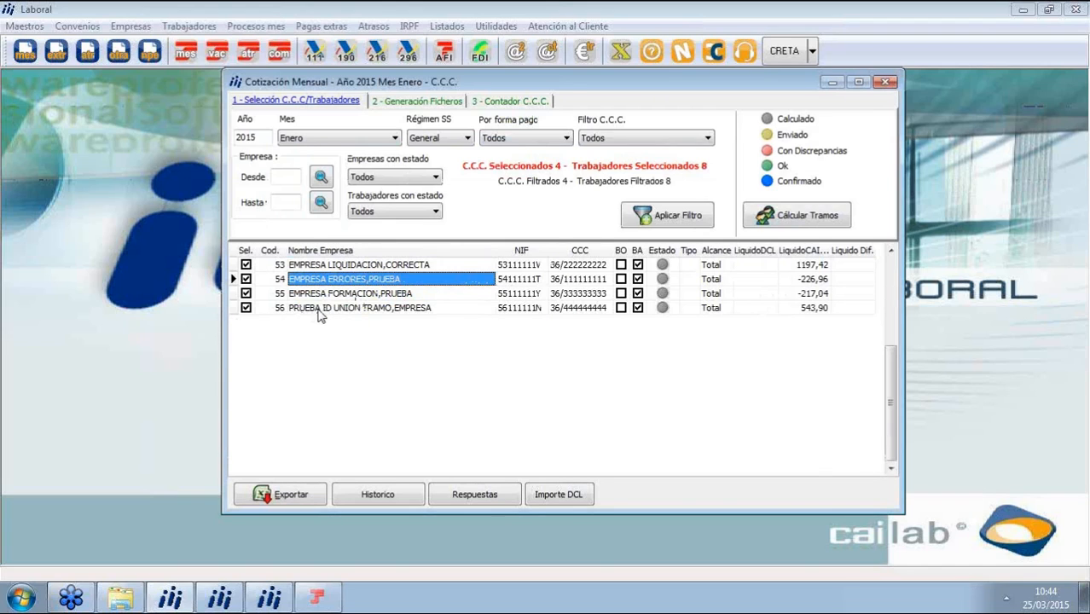
Step: Review the ID UNION TRAMO worker's tramos and the first tramo's details in PRUEBA ID UNION TRAMO,EMPRESA, and return to the company list
double_click(320, 312)
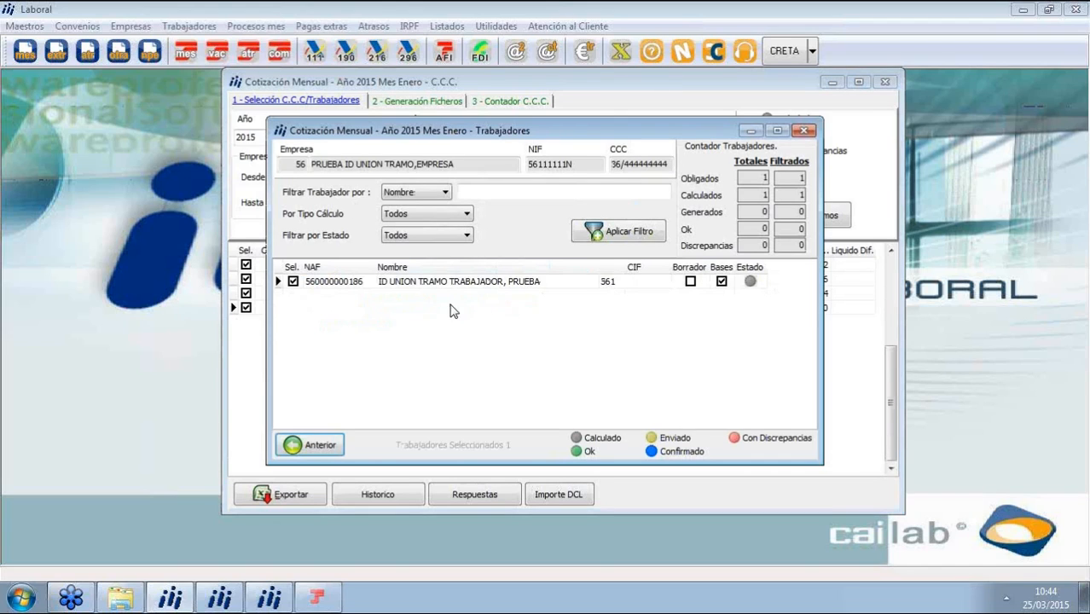
double_click(454, 283)
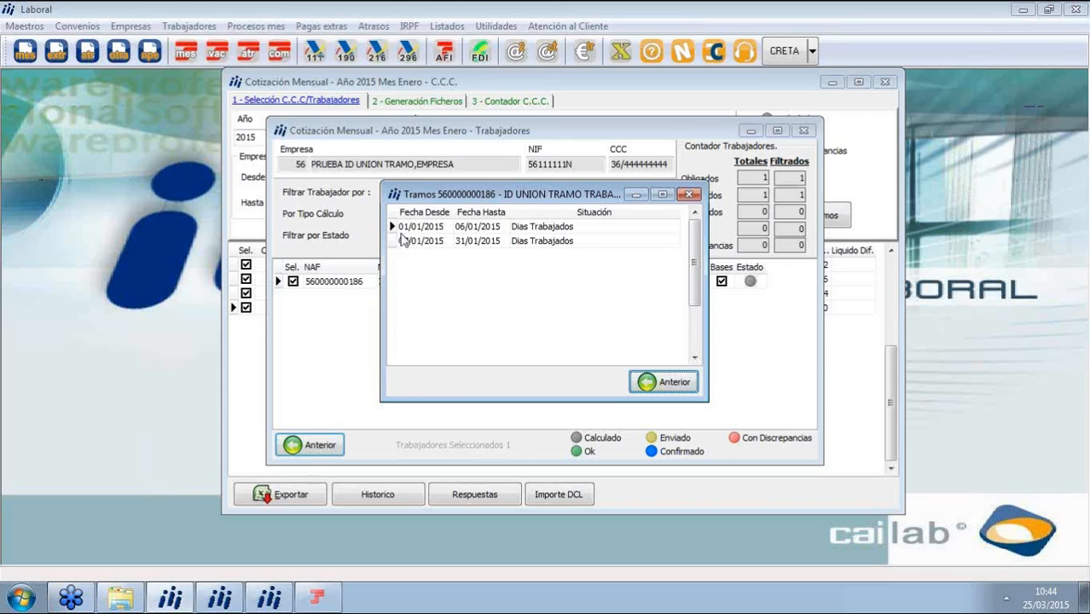
double_click(484, 227)
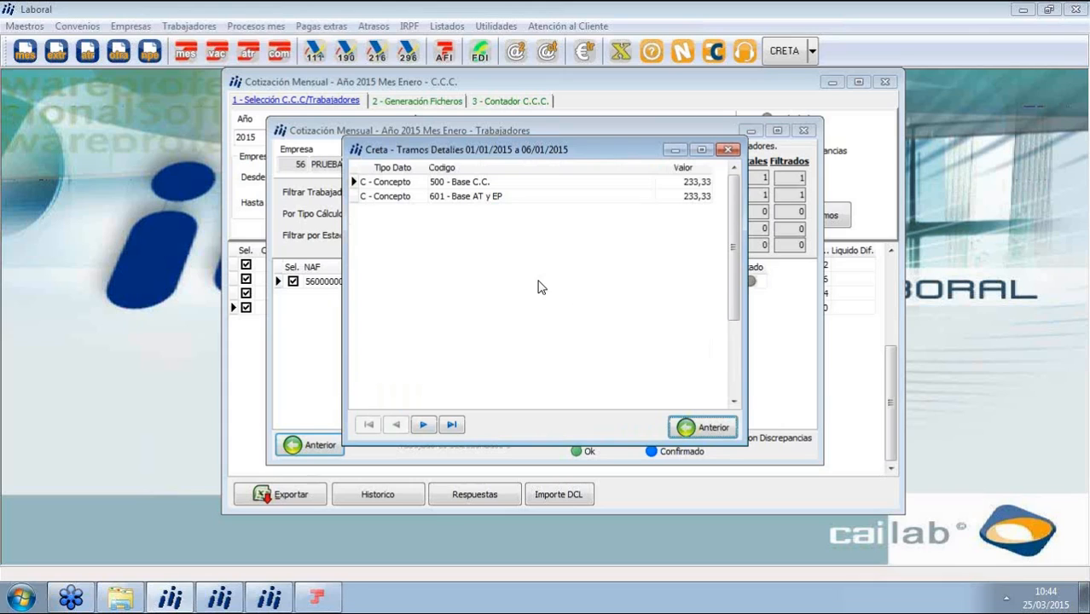
click(727, 149)
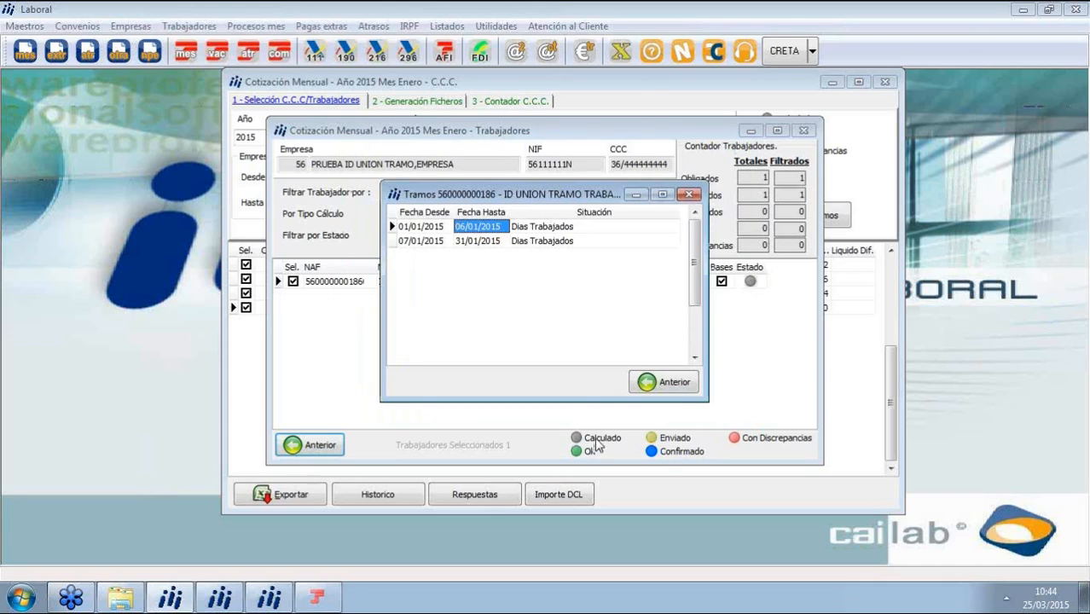
click(691, 195)
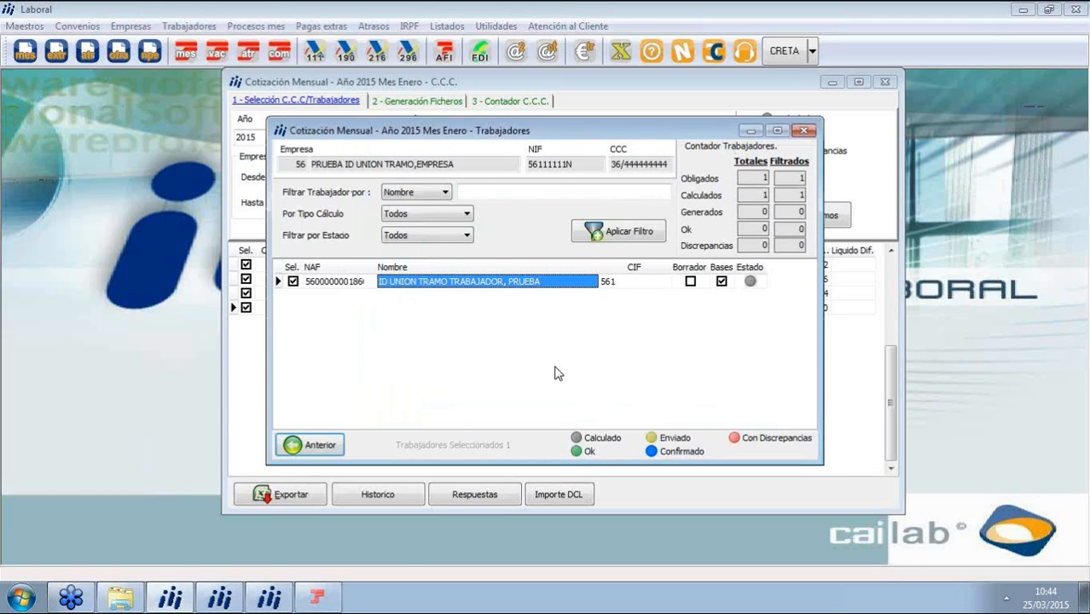
click(803, 130)
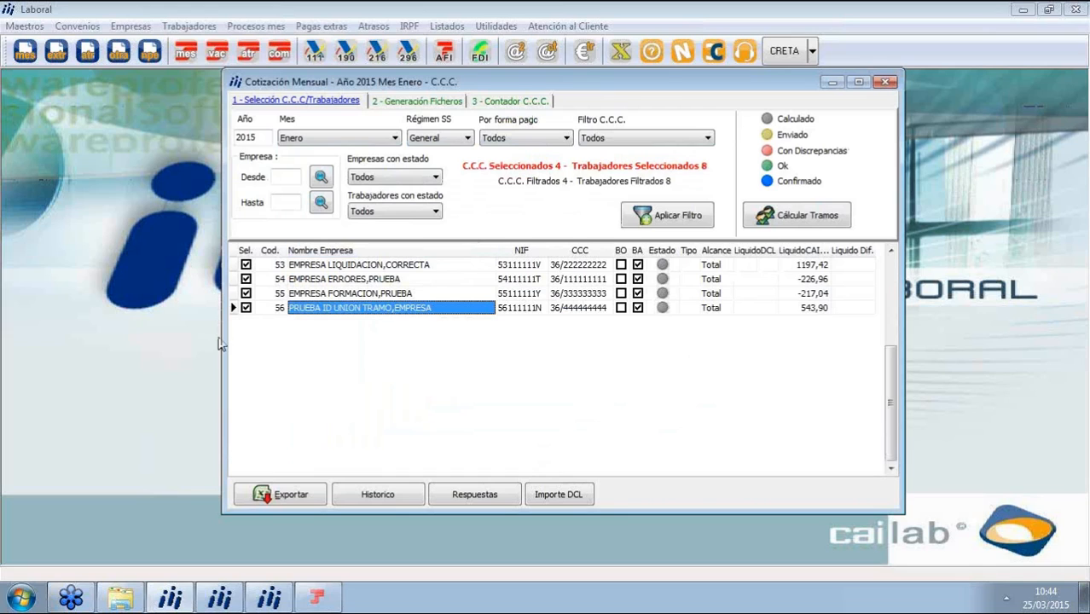
Step: Review the tramo and its detail for the FORMACION BONIFICACION worker of EMPRESA FORMACION,PRUEBA
double_click(345, 293)
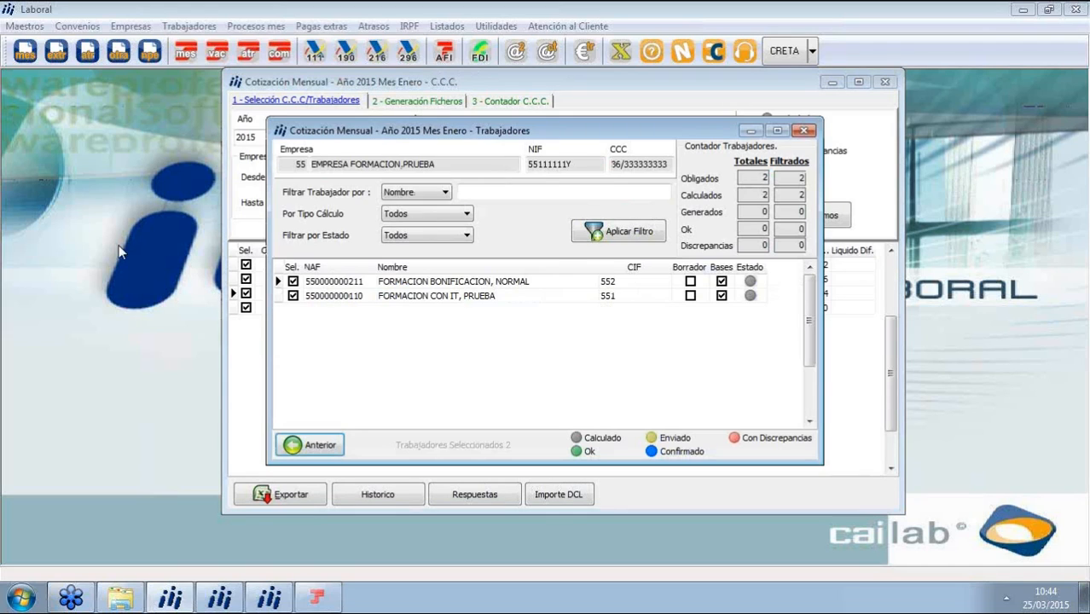
double_click(416, 282)
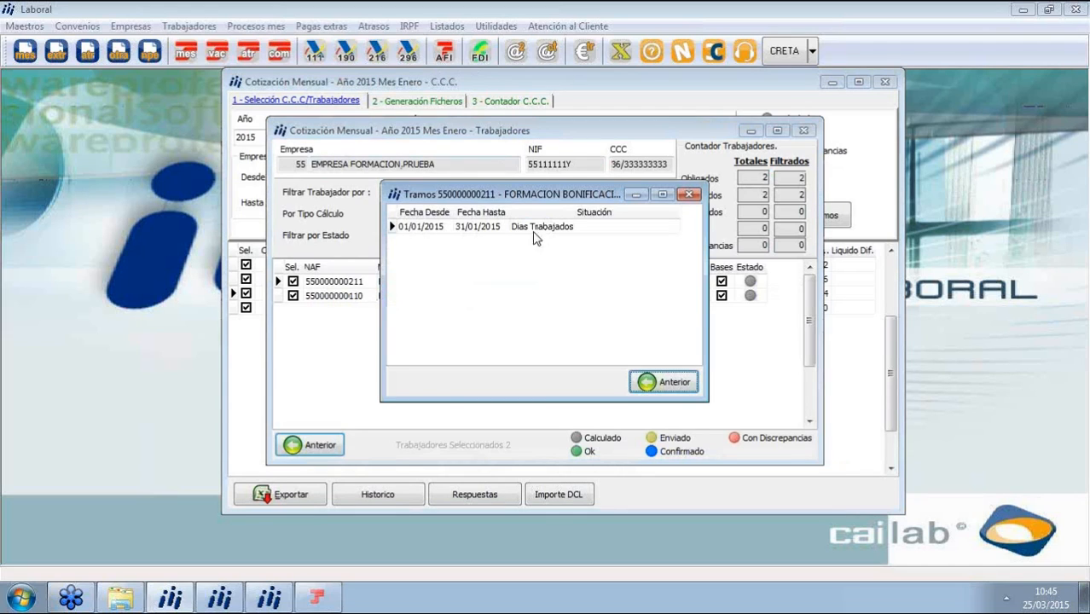
double_click(465, 230)
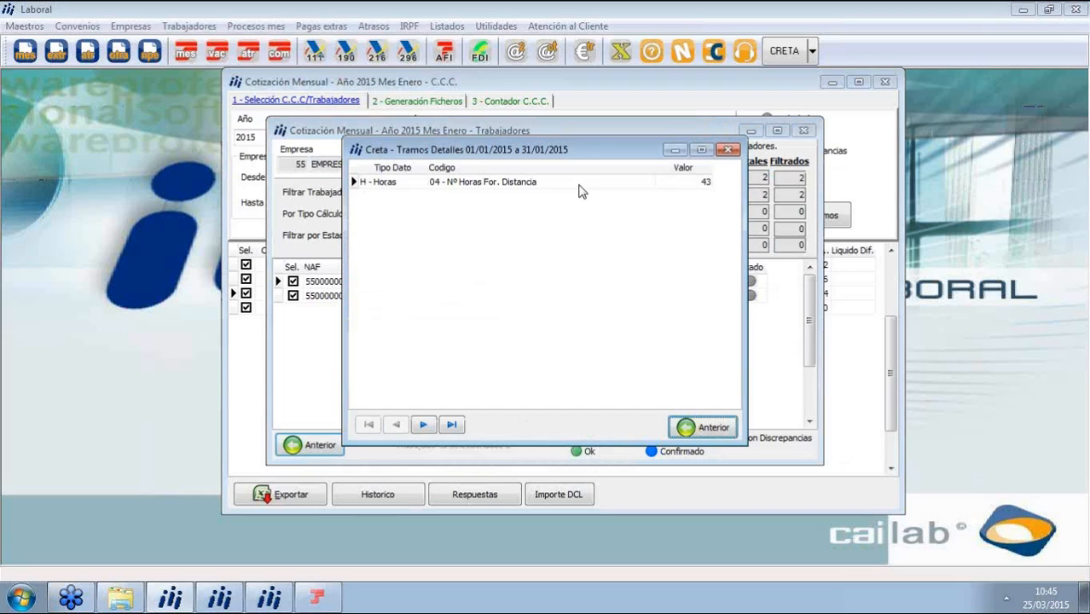
click(728, 149)
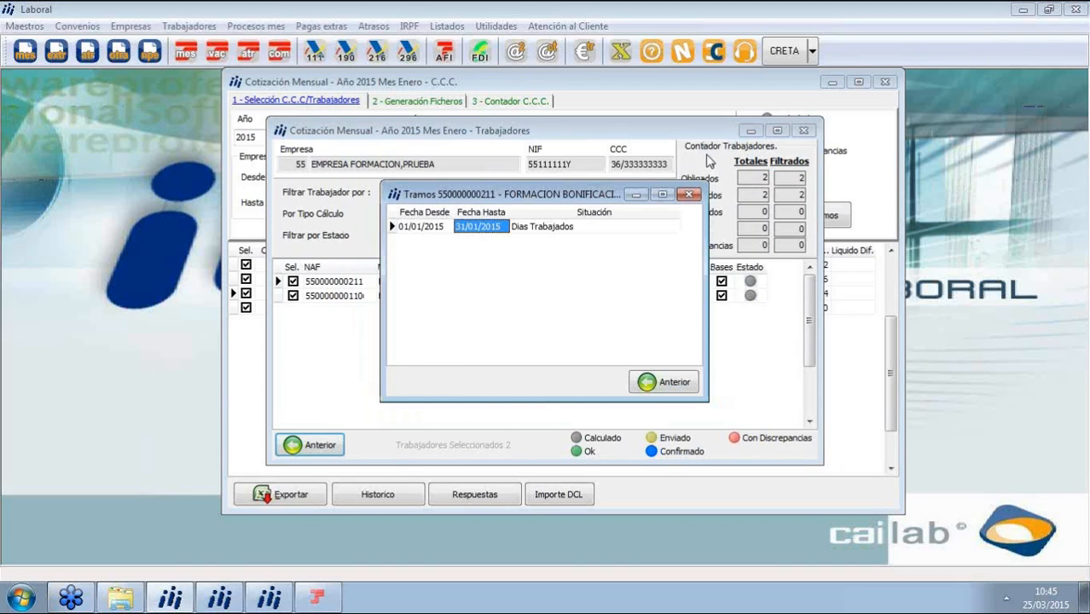
click(688, 194)
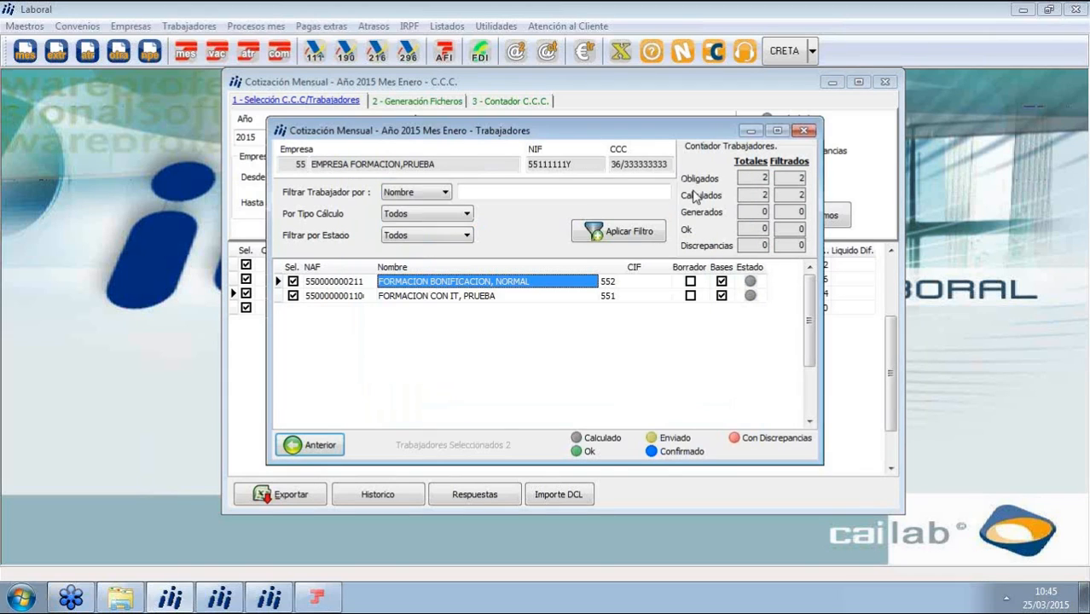
Step: Examine the details of the red ECAN Empresa tramo of the FORMACION CON IT worker
double_click(435, 297)
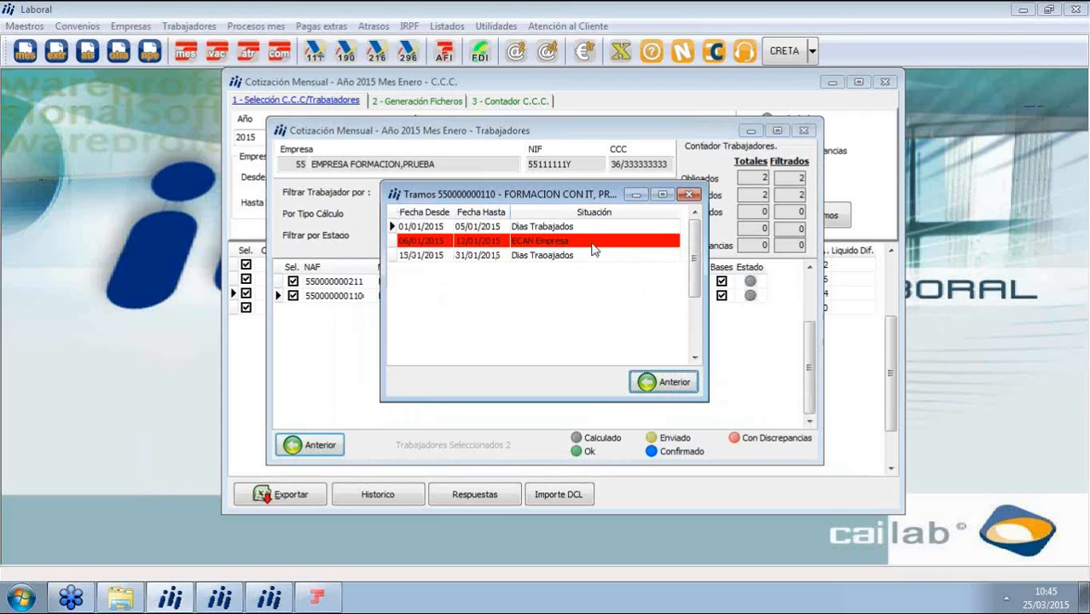
click(534, 247)
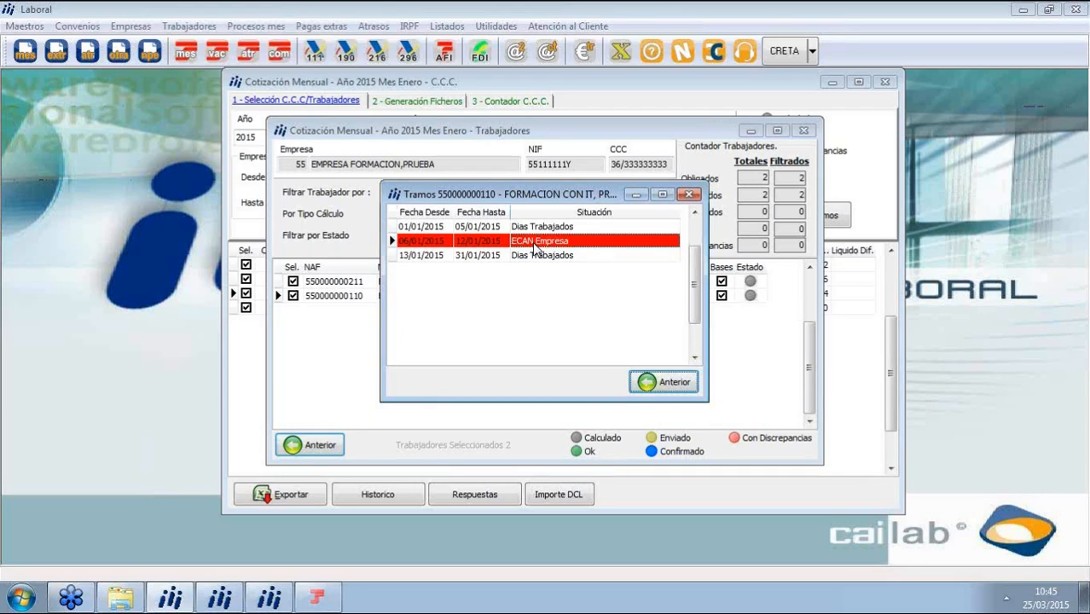
double_click(534, 245)
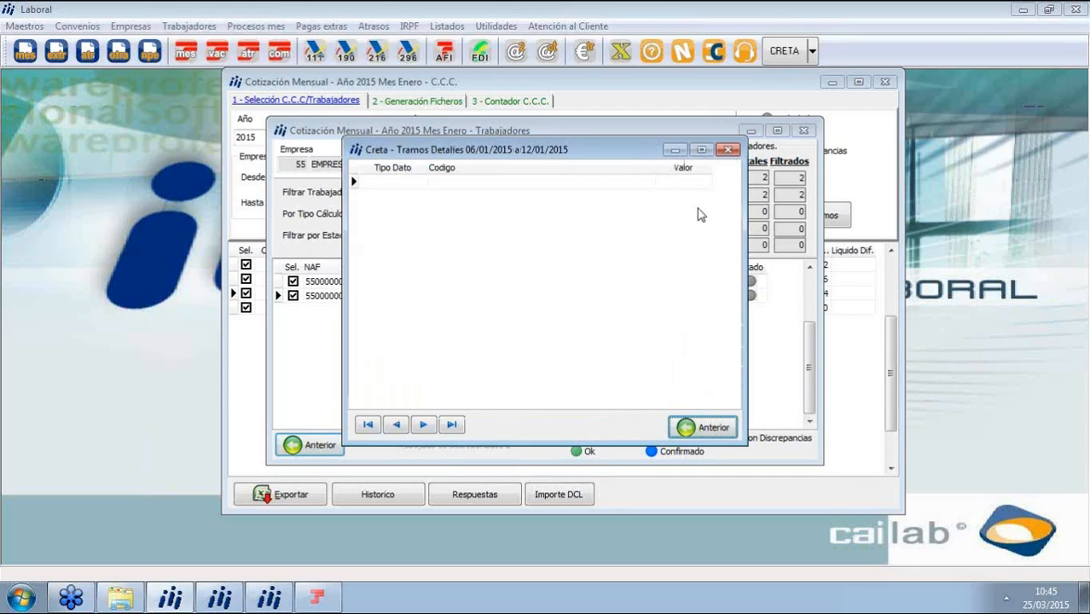
click(727, 150)
Step: Examine the details of the FORMACION CON IT worker's two Dias Trabajados tramos and return to the company list
click(476, 228)
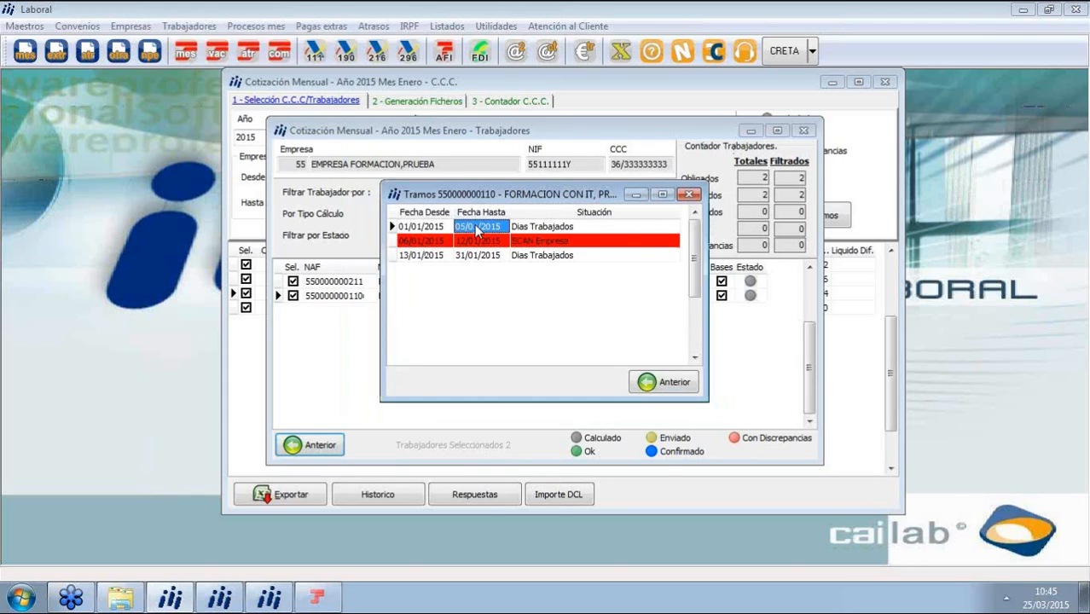
double_click(477, 228)
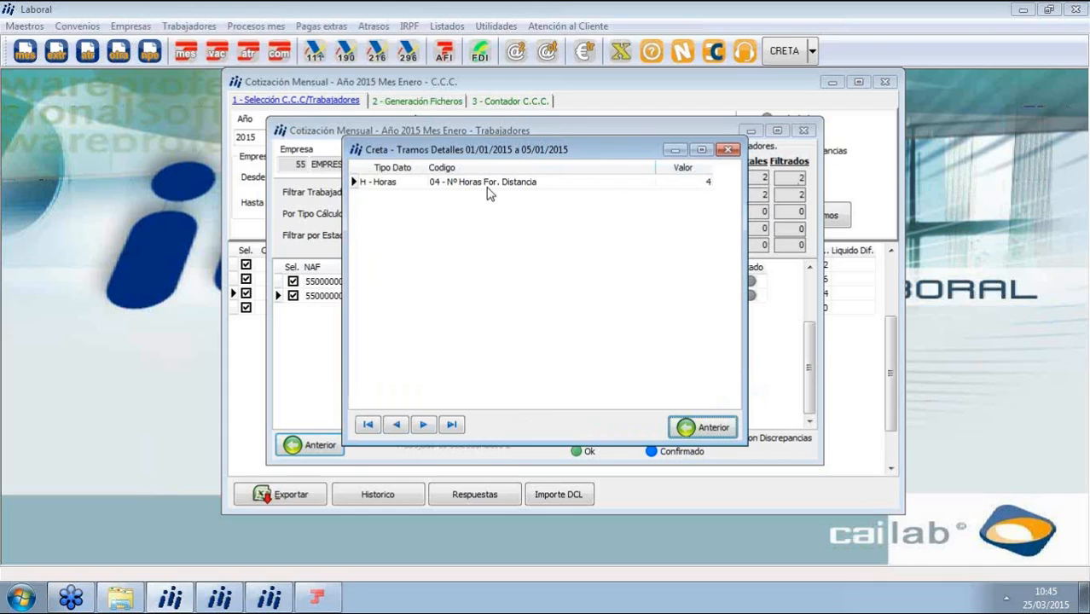
click(704, 182)
click(726, 150)
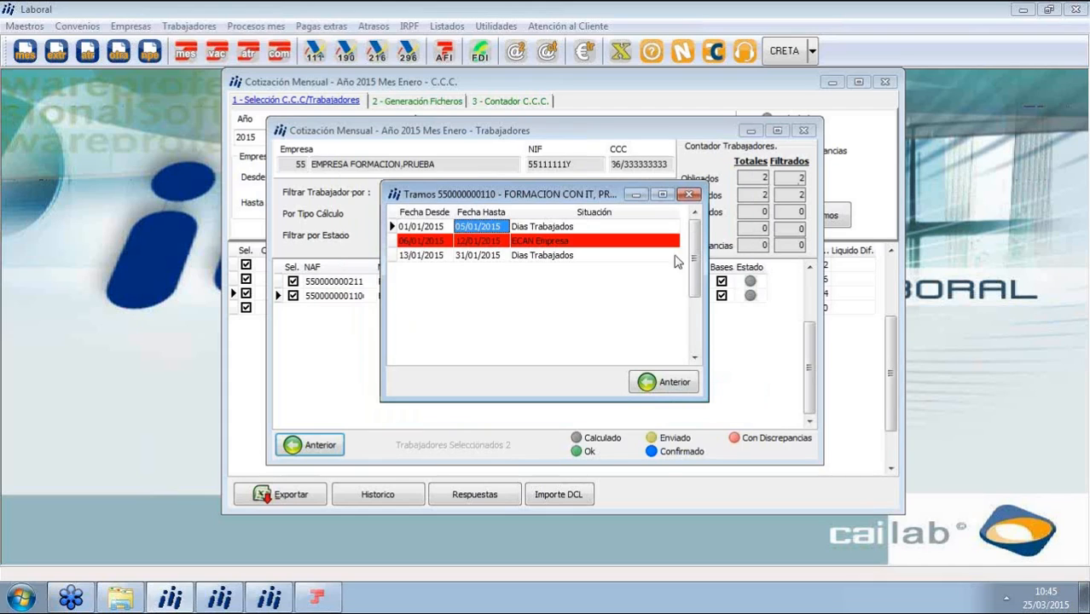
double_click(418, 258)
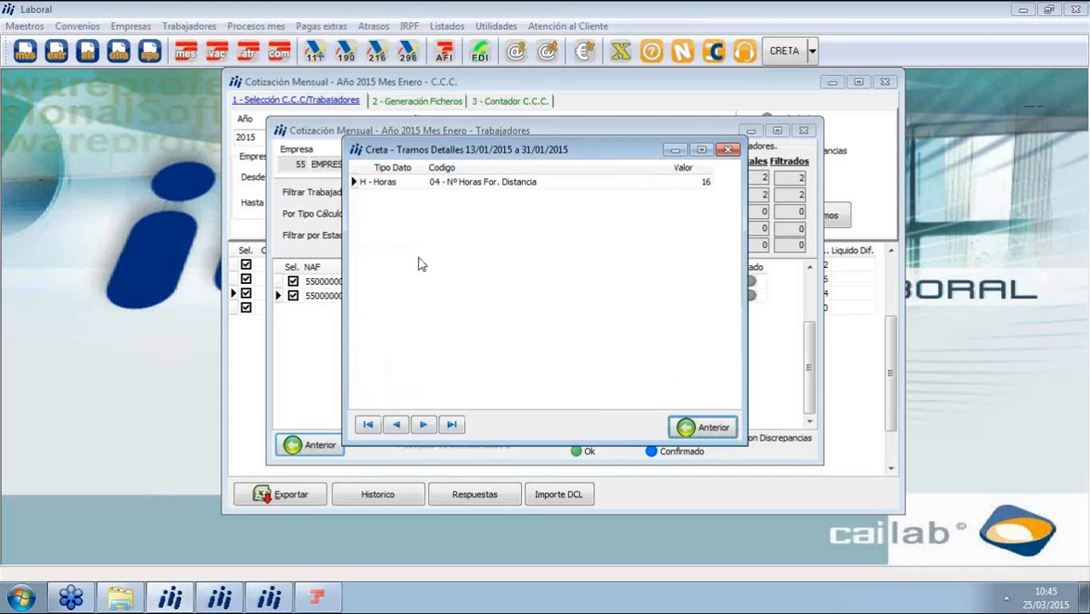
click(727, 150)
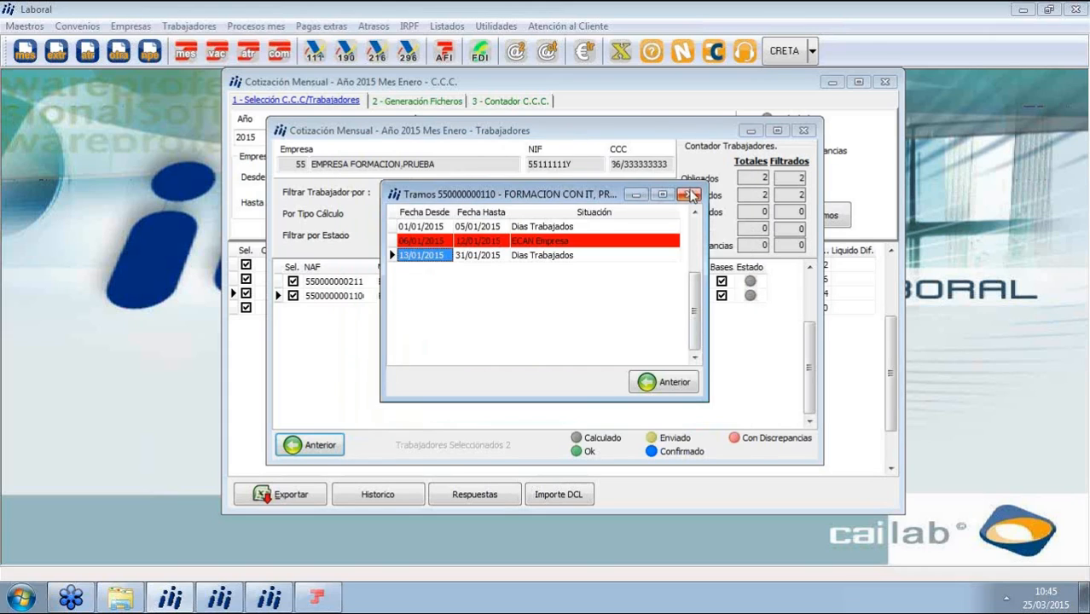
click(692, 196)
click(805, 131)
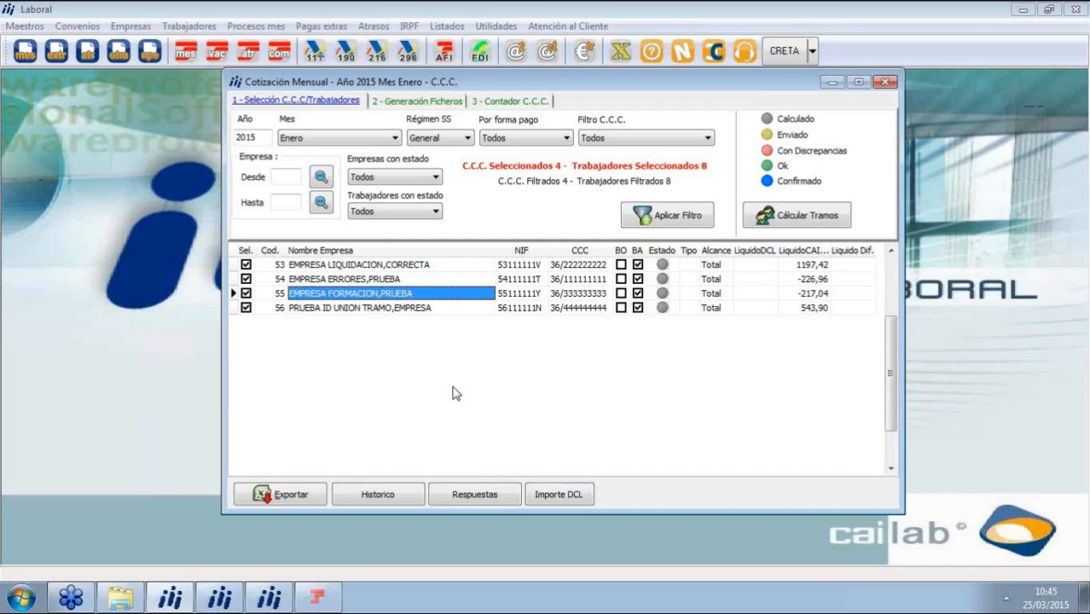
Step: Check the worker list of EMPRESA ERRORES,PRUEBA again and return to the company list
double_click(356, 281)
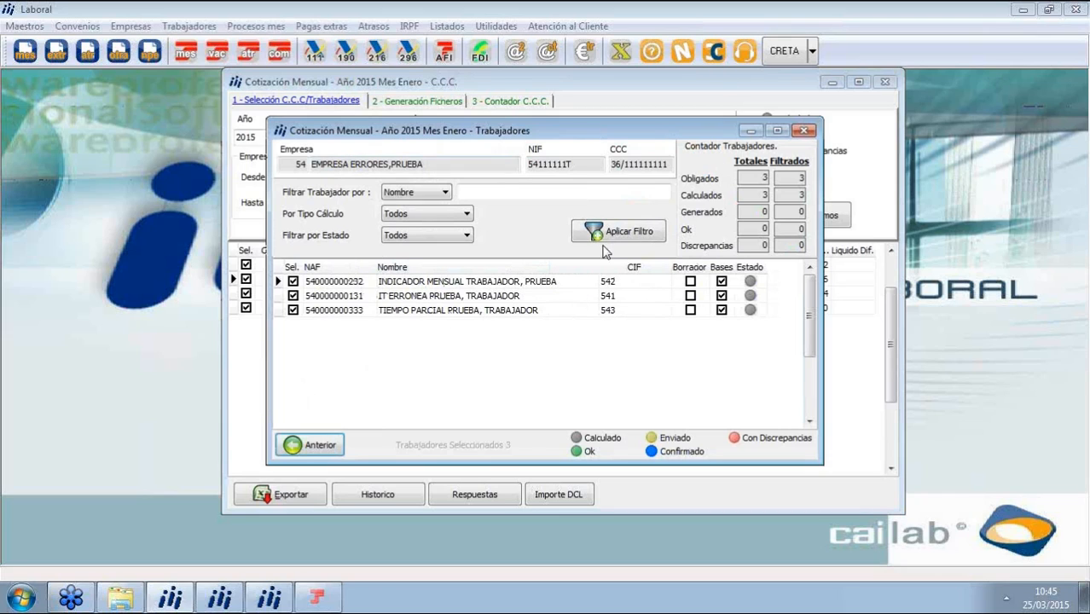
click(803, 130)
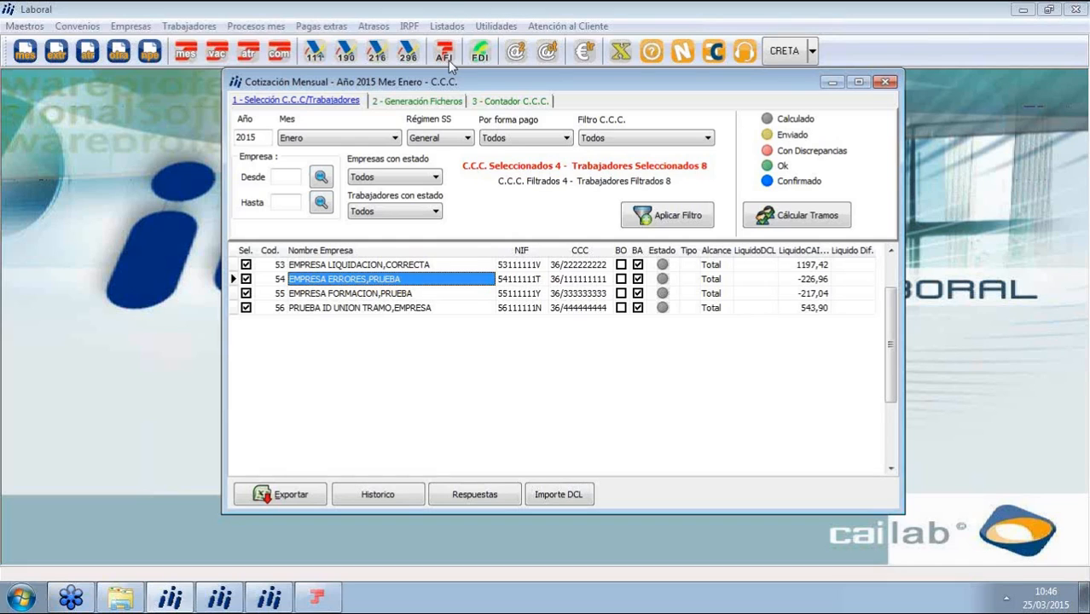
Step: Generate the Solicitud Borrador and Fichero Bases files for the four selected companies, continuing with the bases file
click(400, 102)
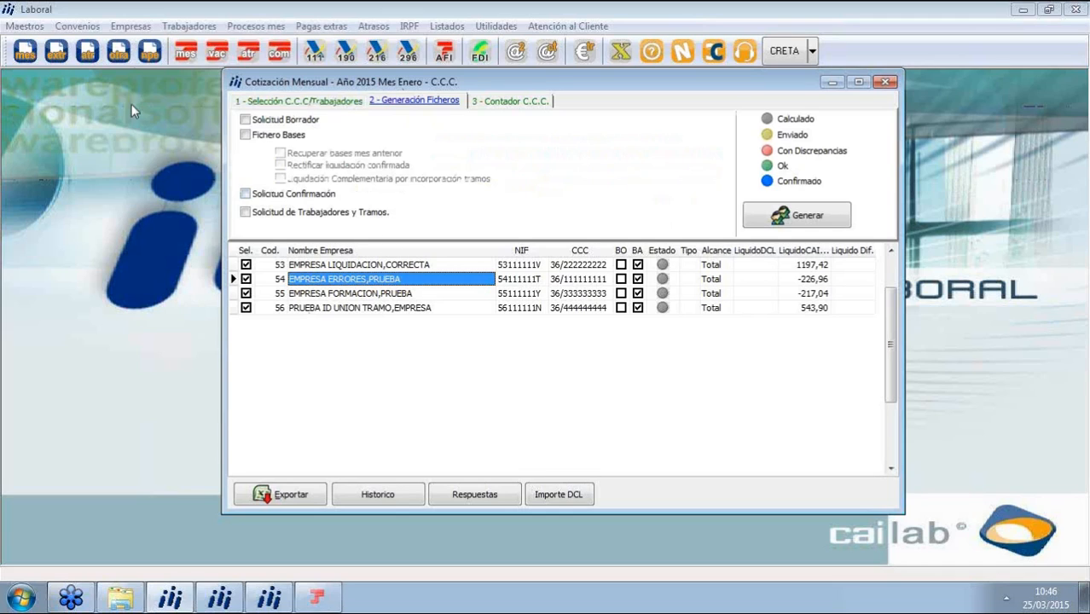
click(245, 135)
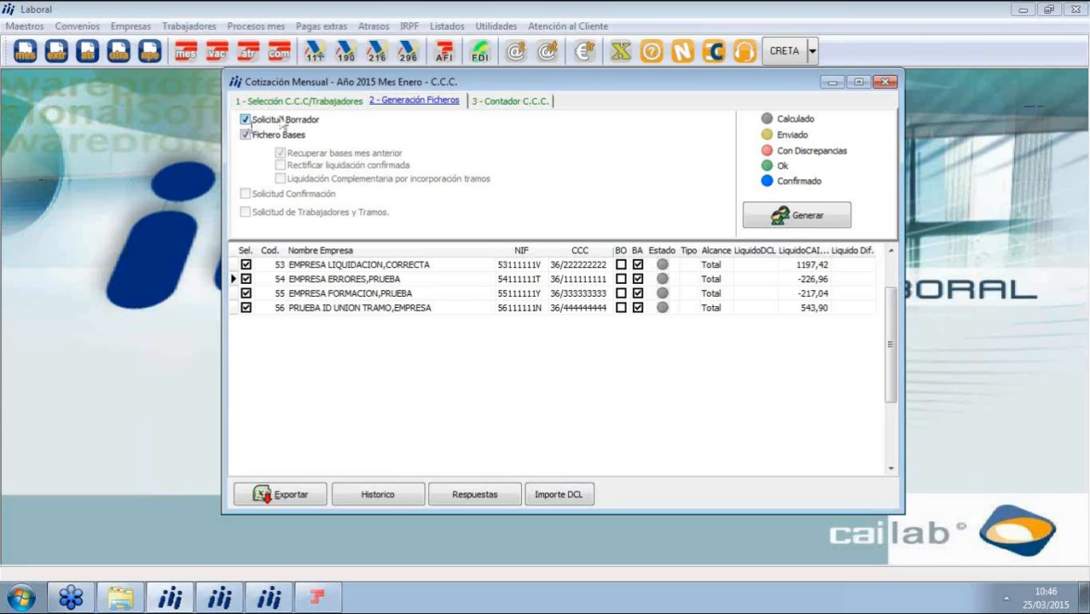
click(793, 218)
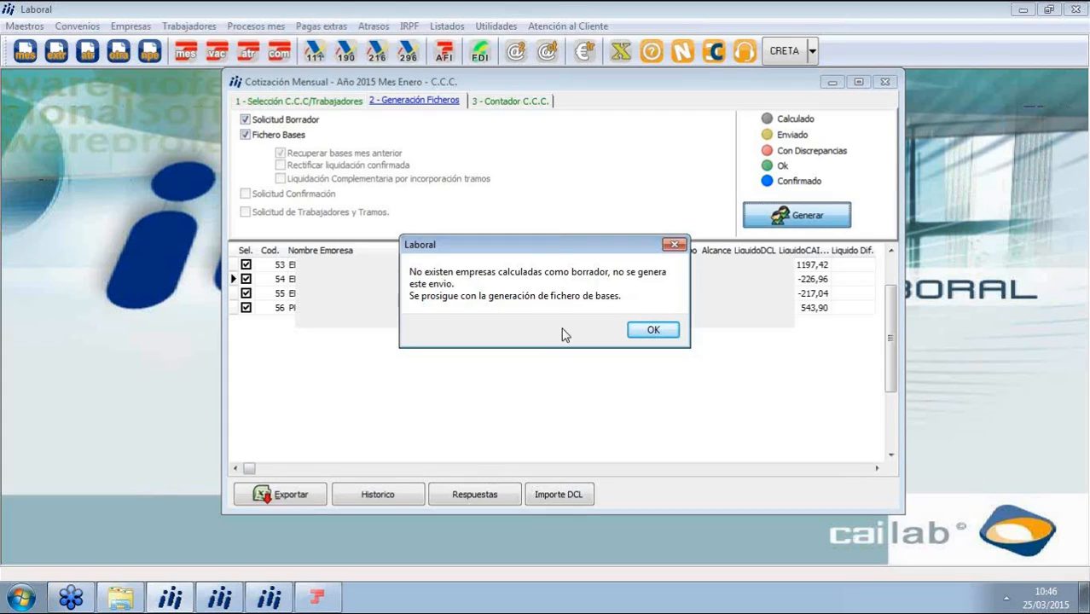
click(657, 330)
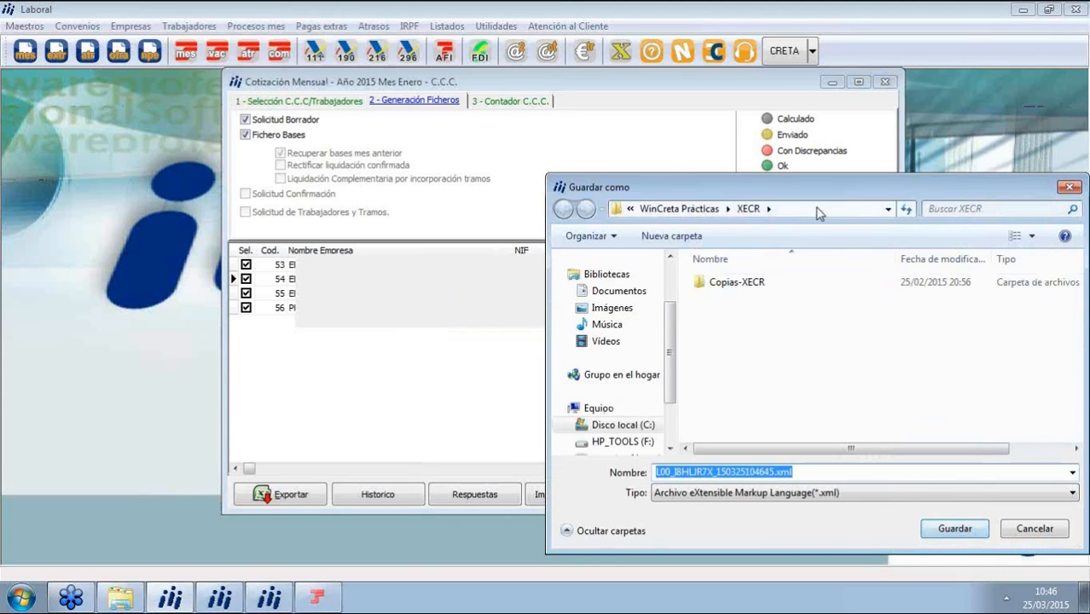
Step: Save the bases file as L00_I8HLJR7X_150325104645.xml in the XECR folder of WinCreta Prácticas and close the Cotización Mensual window
drag(825, 183, 557, 119)
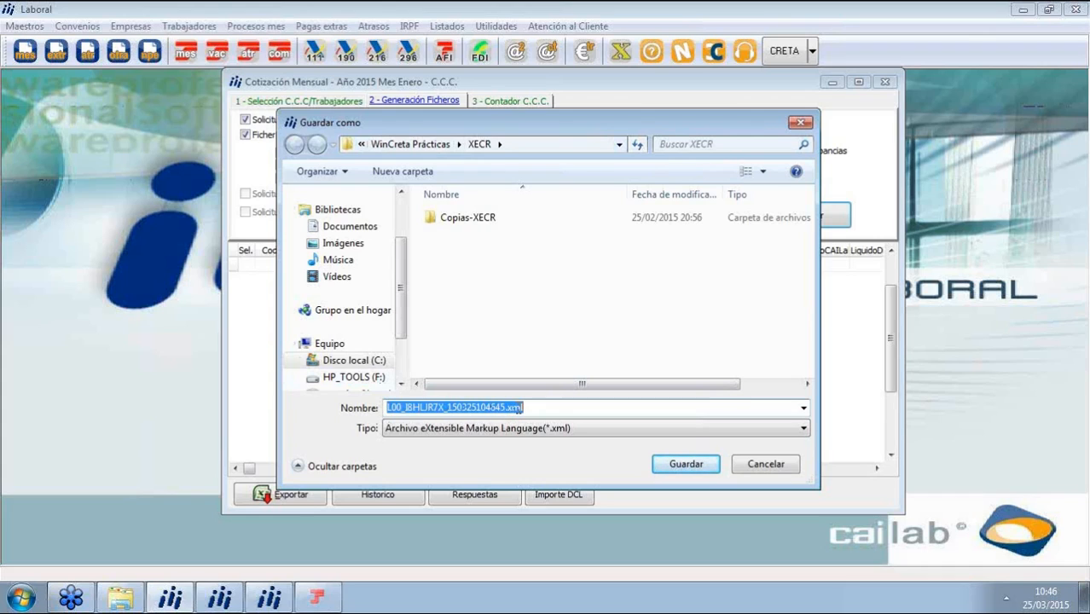
click(442, 409)
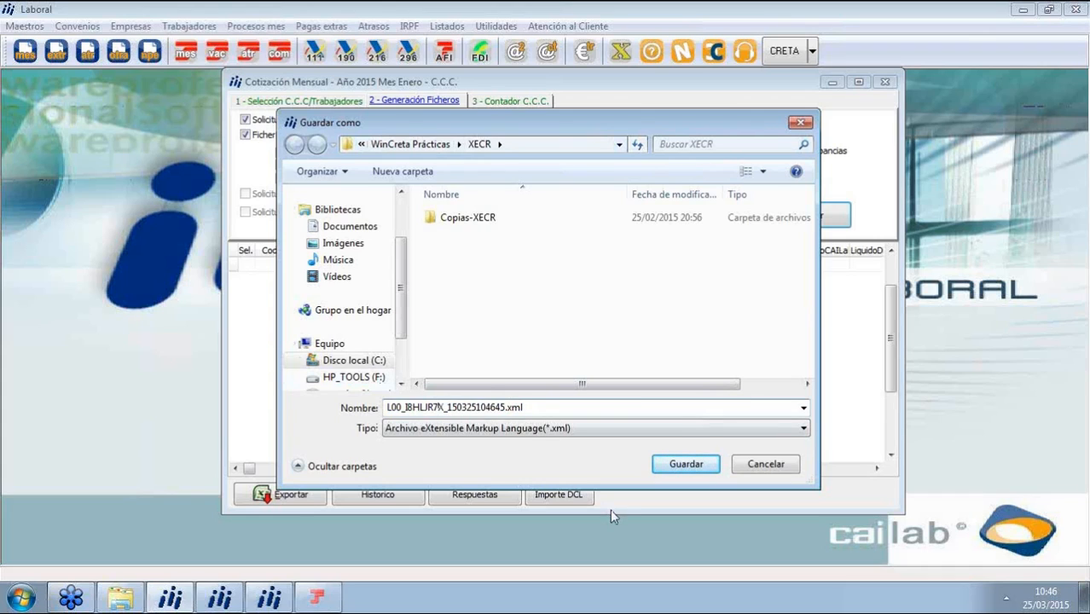
drag(406, 407, 443, 409)
click(442, 408)
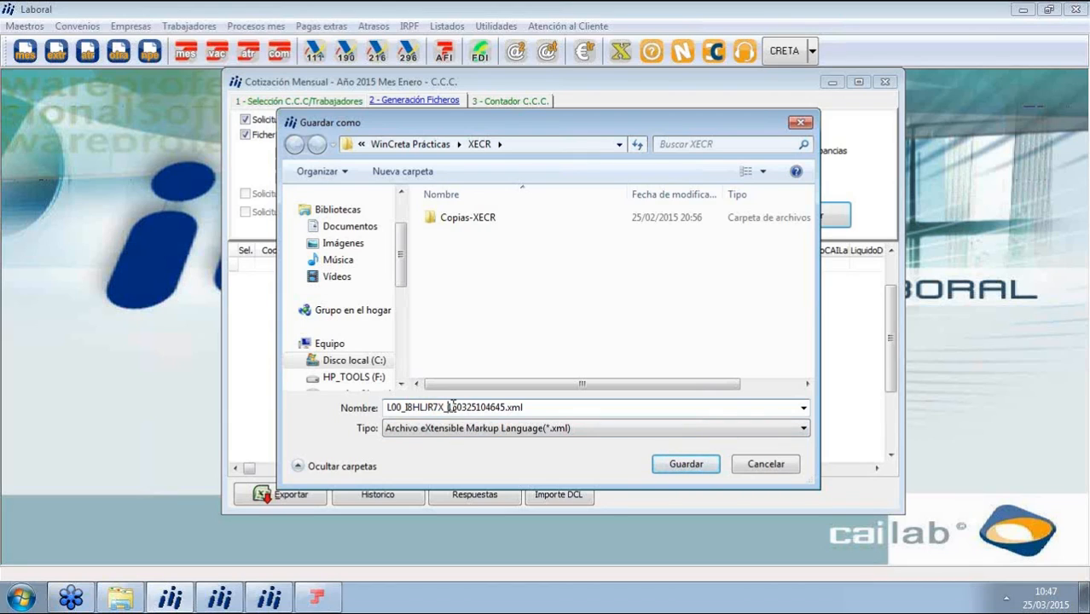
drag(446, 408, 503, 409)
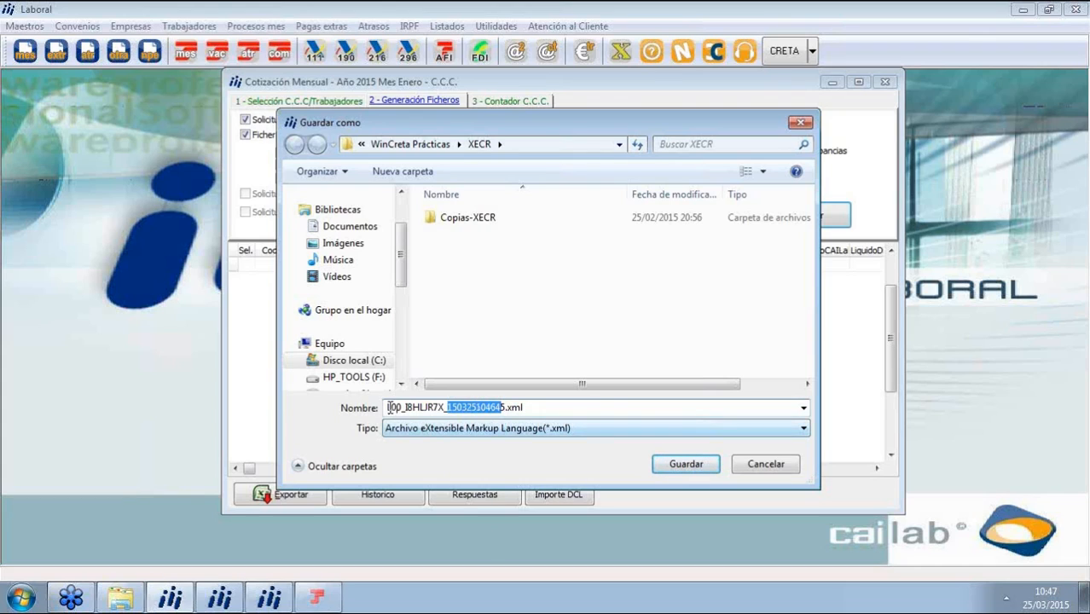
drag(386, 409, 393, 408)
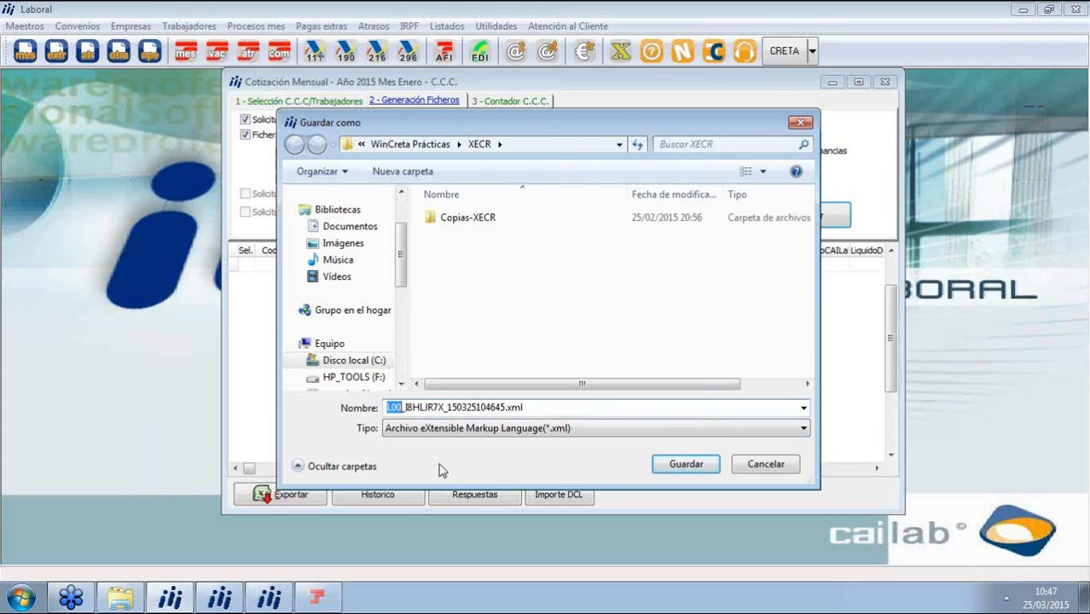
click(678, 467)
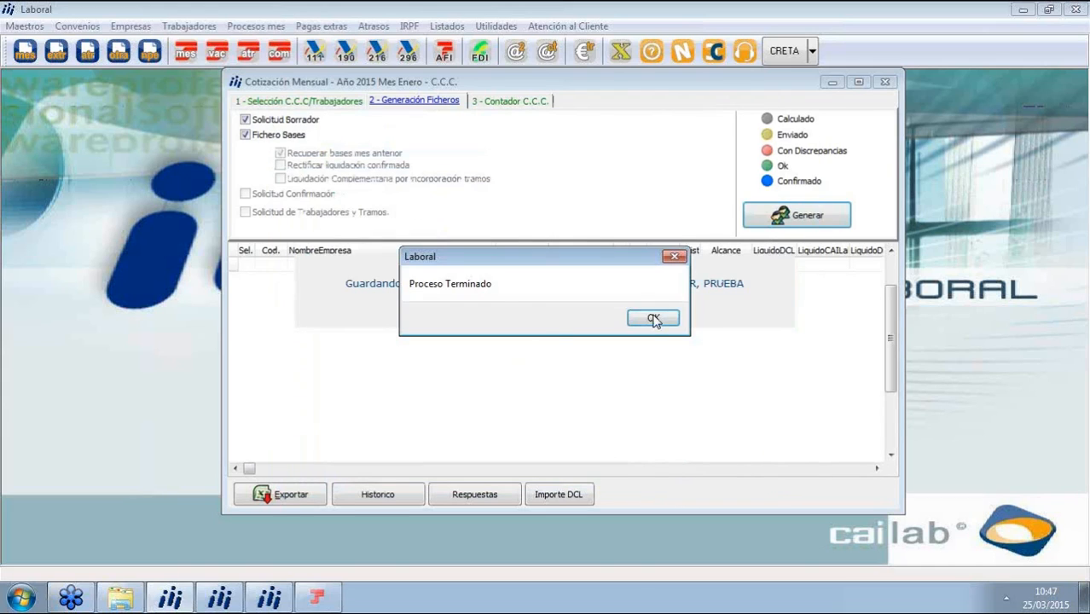
click(652, 319)
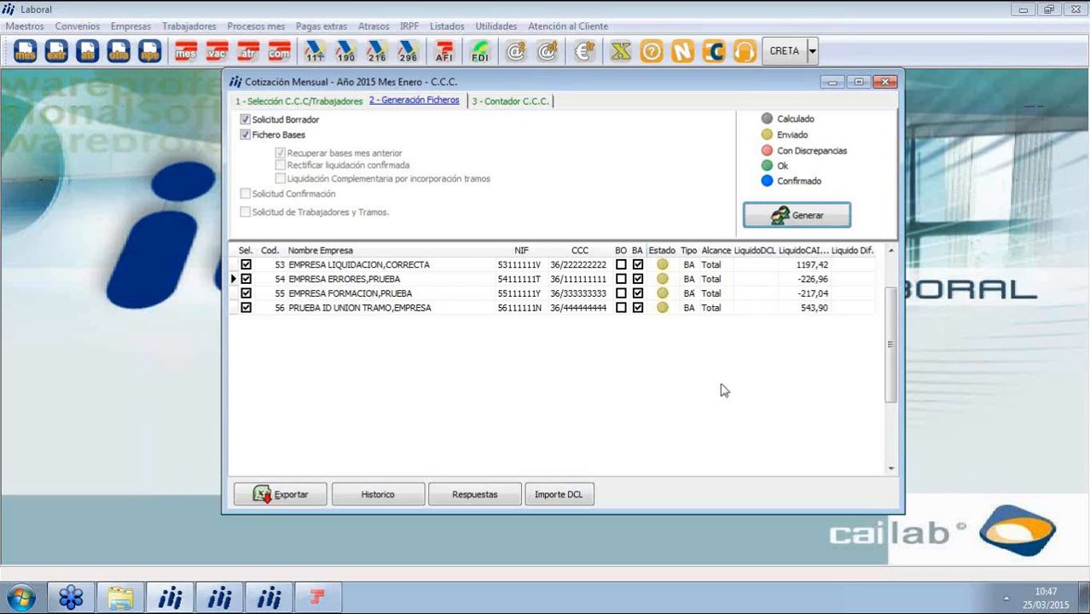
click(886, 82)
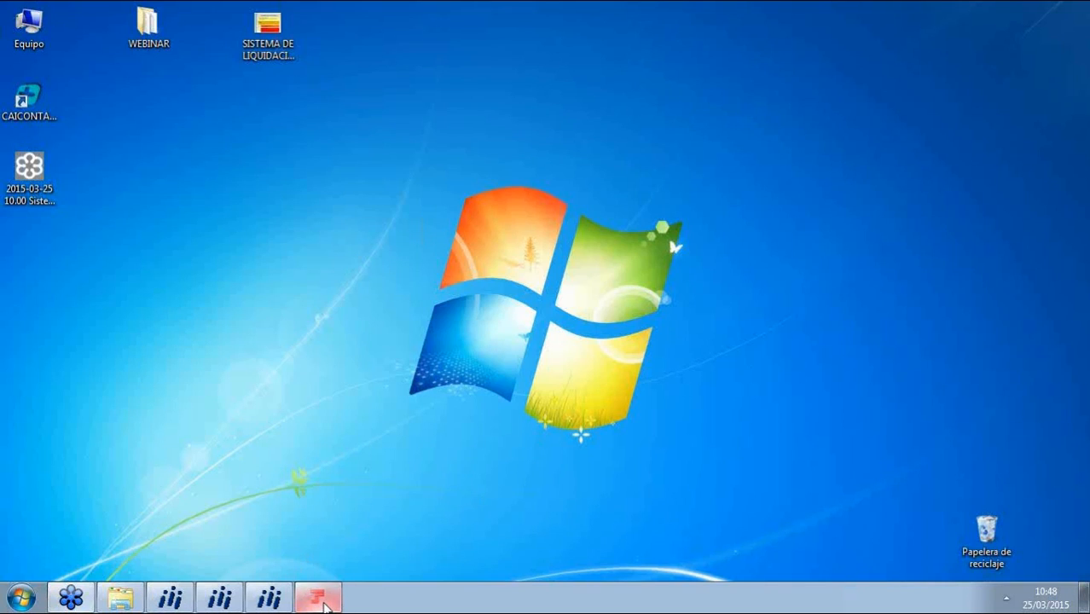
Step: Switch to WinCreta Prácticas and locate the generated XML file among those available for validation and adaptation, without opening it
click(321, 600)
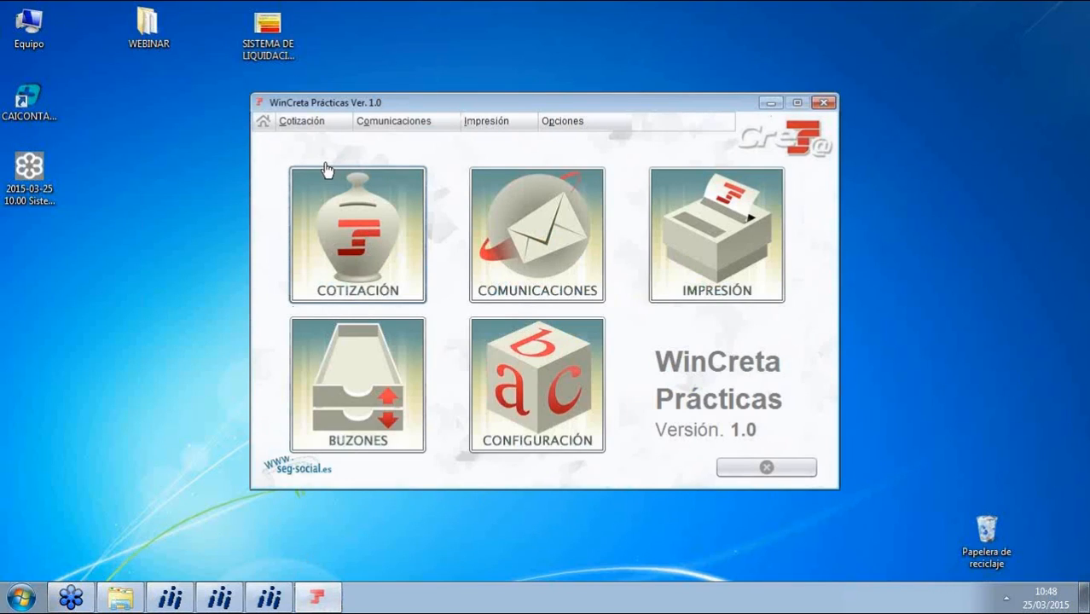
click(333, 219)
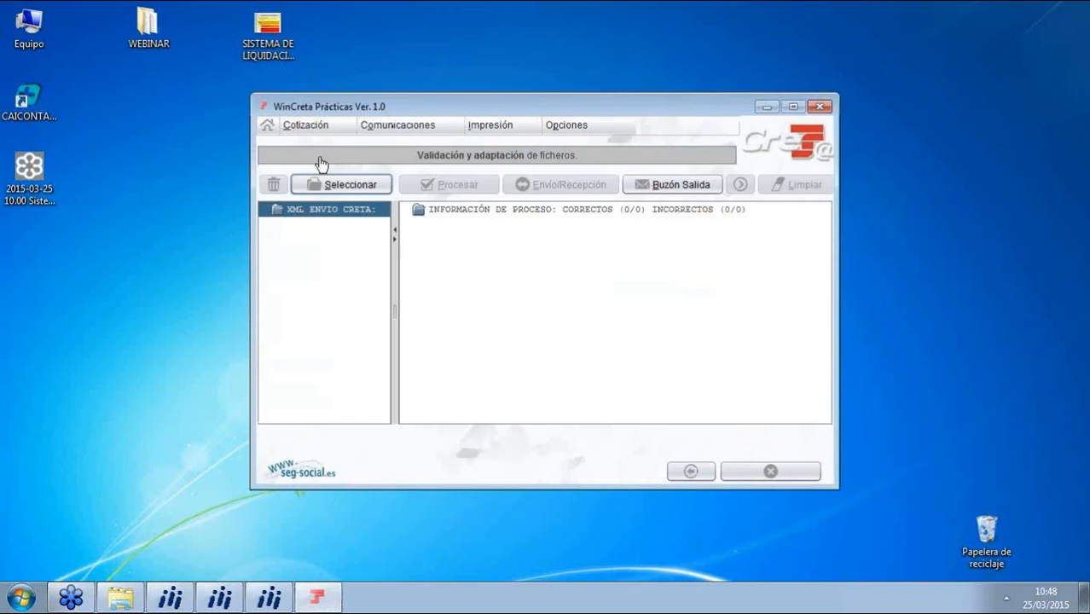
click(345, 185)
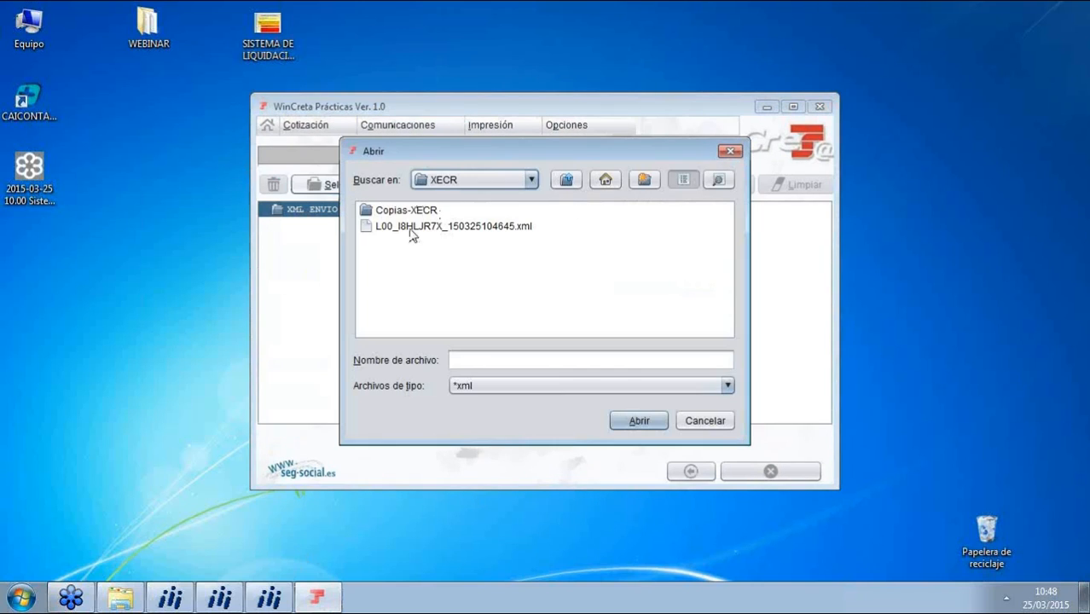
click(416, 229)
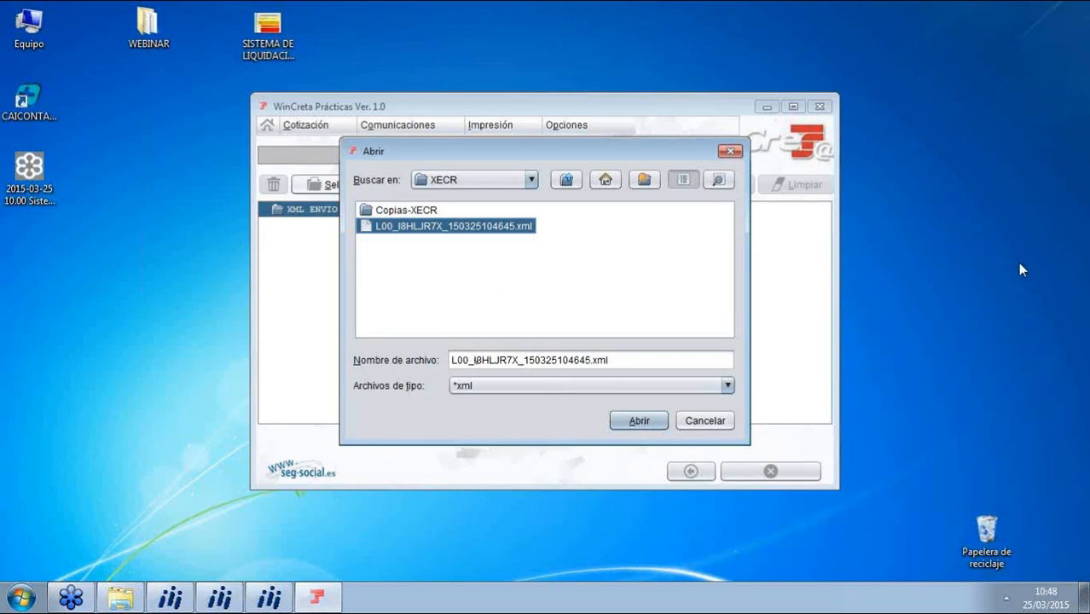
click(731, 153)
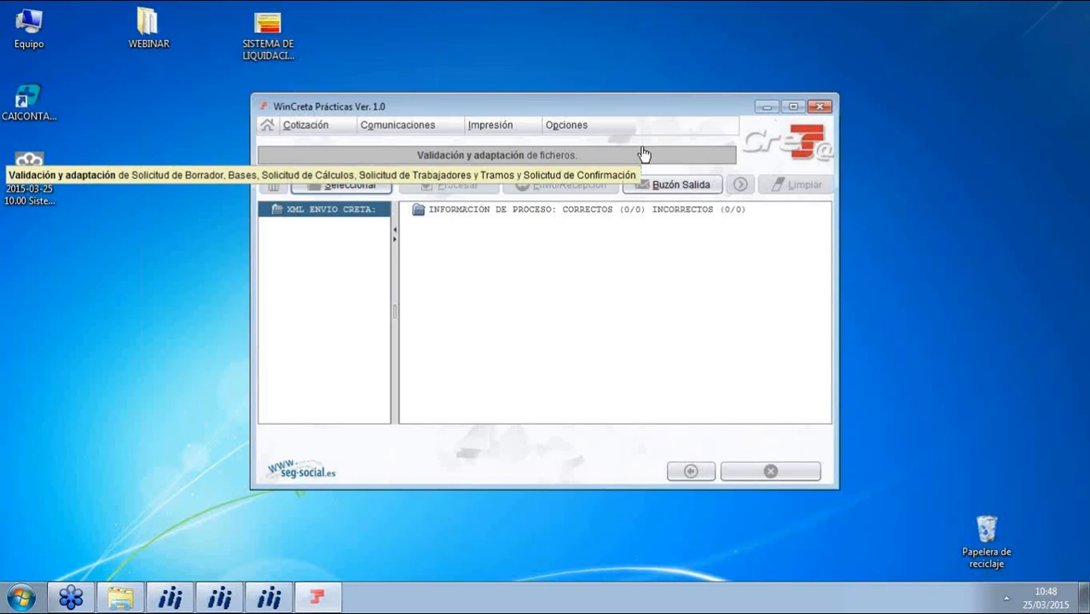
click(765, 106)
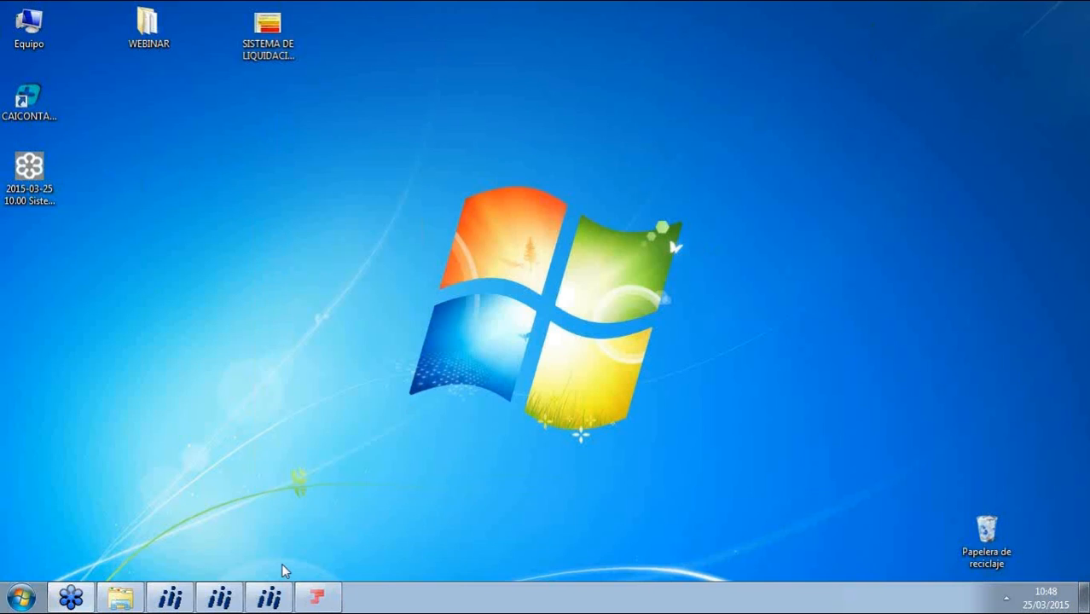
Step: Switch to the second Laboral instance and list the companies in the monthly CRETA contribution for Enero 2015
click(219, 600)
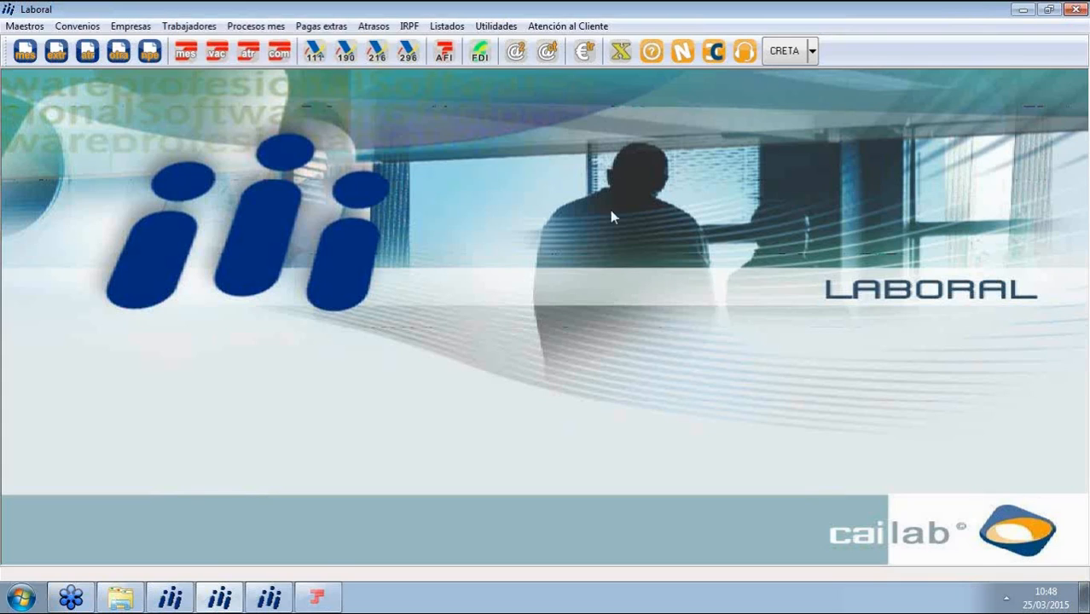
click(779, 52)
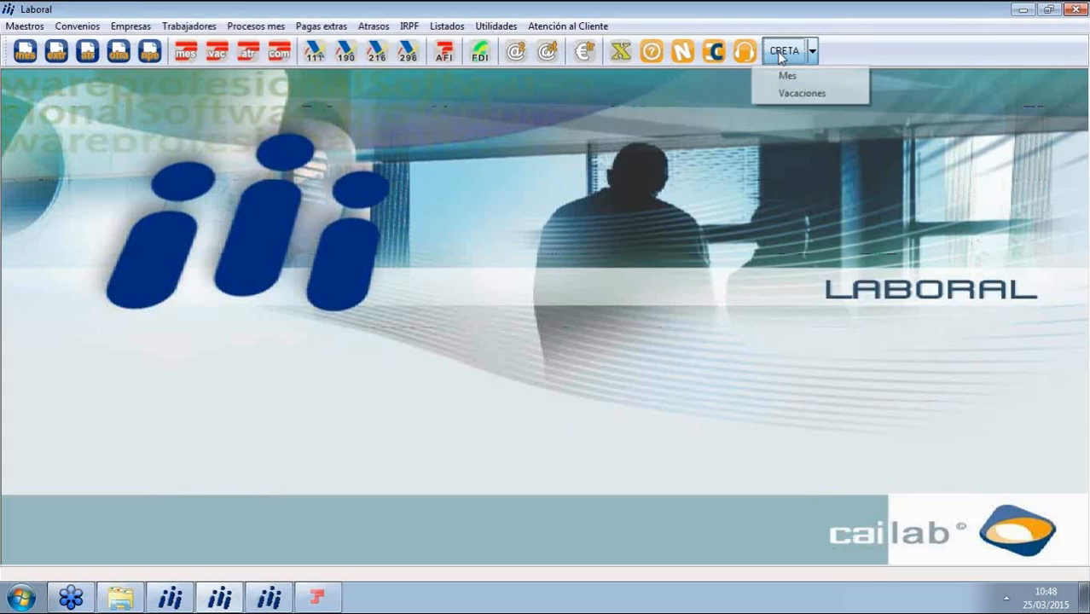
click(783, 75)
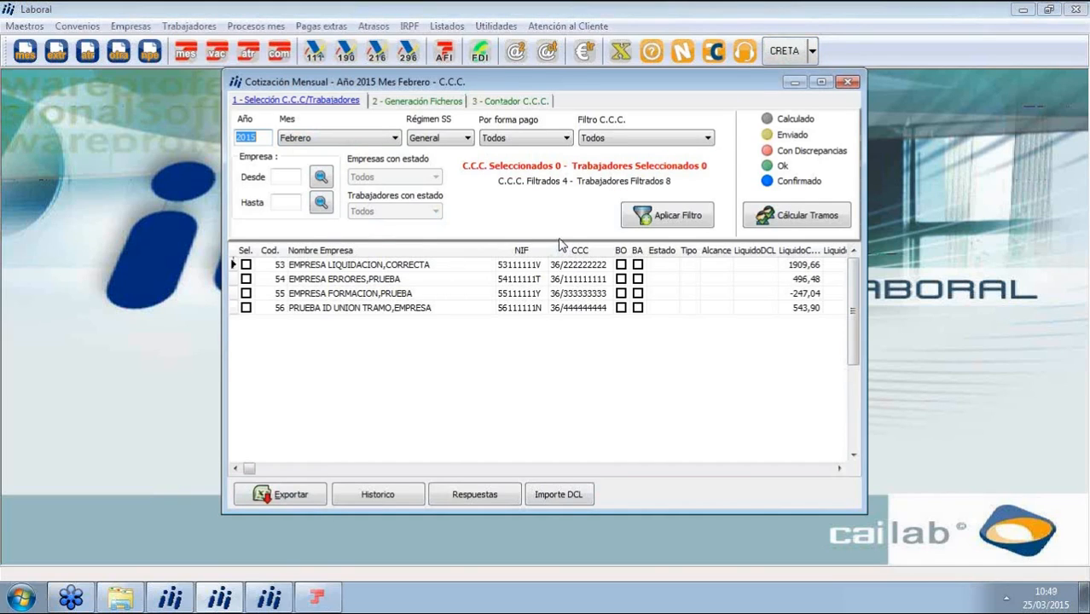
click(298, 138)
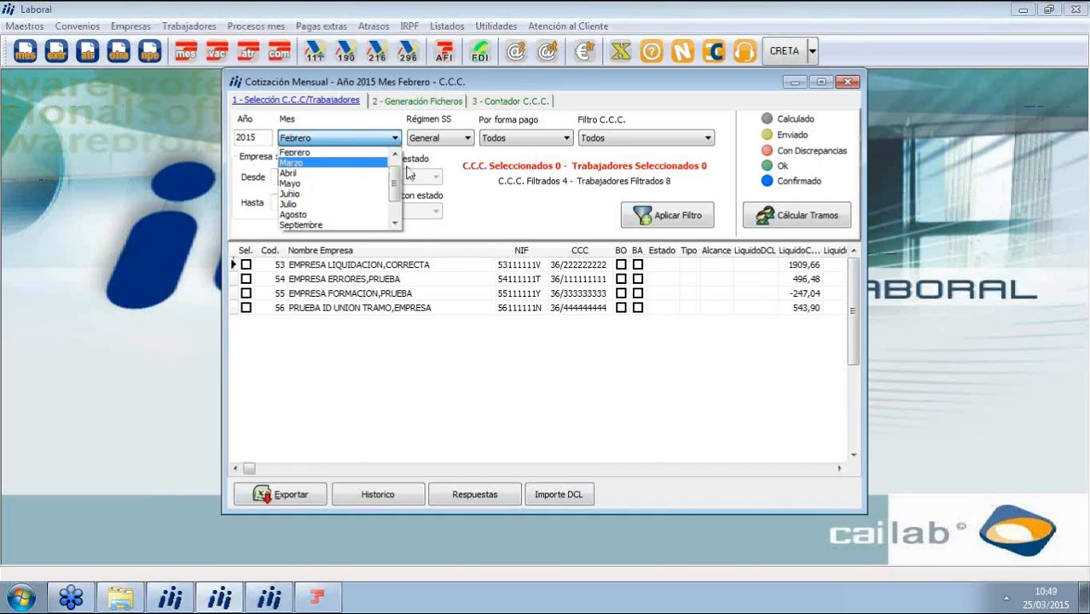
drag(395, 185, 395, 174)
click(292, 152)
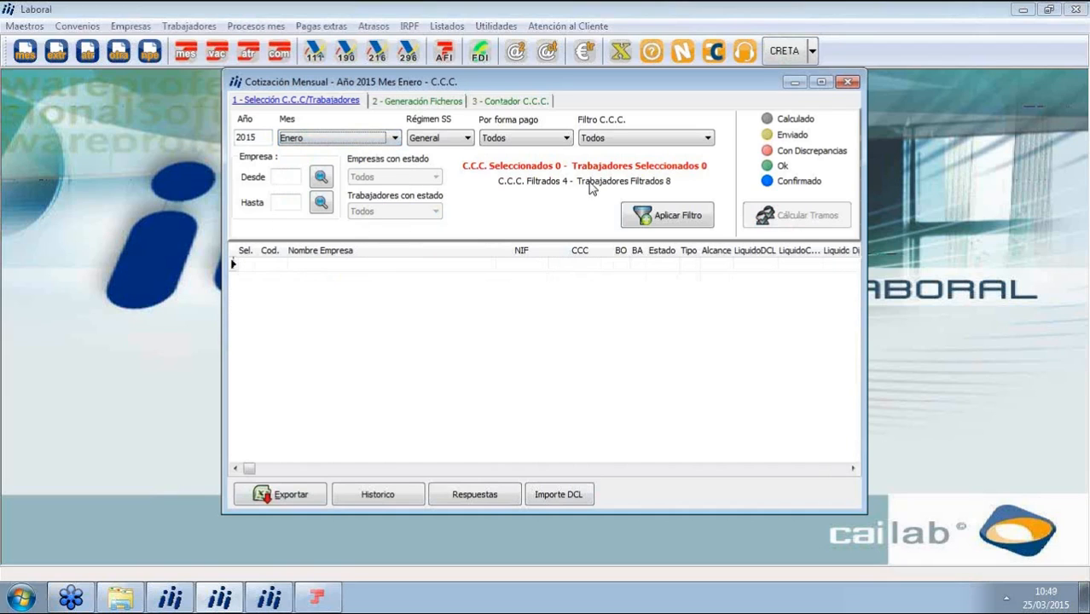
click(647, 217)
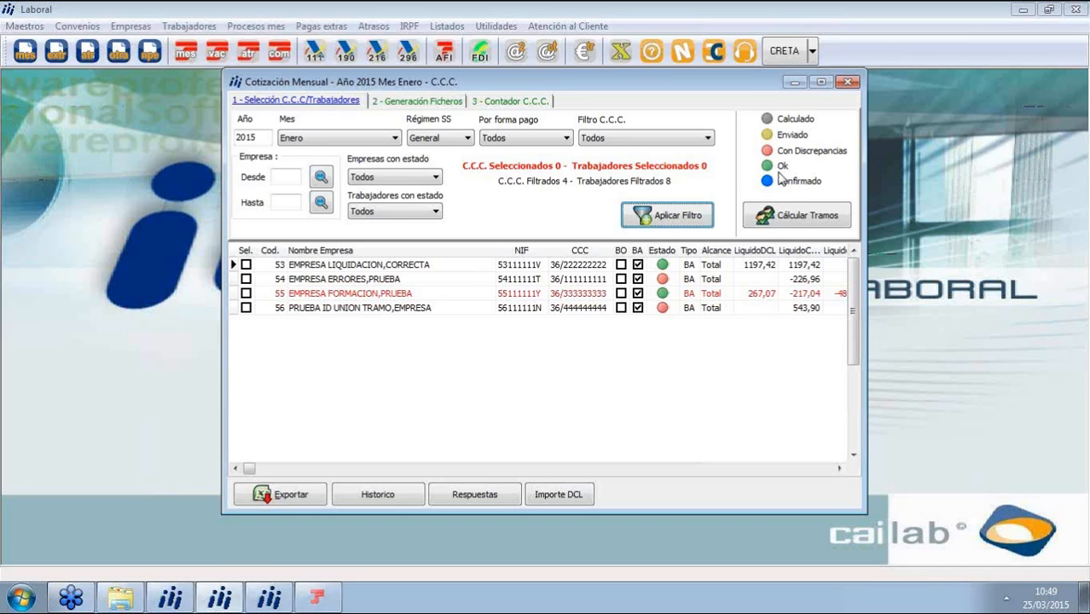
Step: Widen the Cotización Mensual window to show the full Liquido Dif. column and check the EMPRESA FORMACION,PRUEBA row
drag(863, 230, 944, 230)
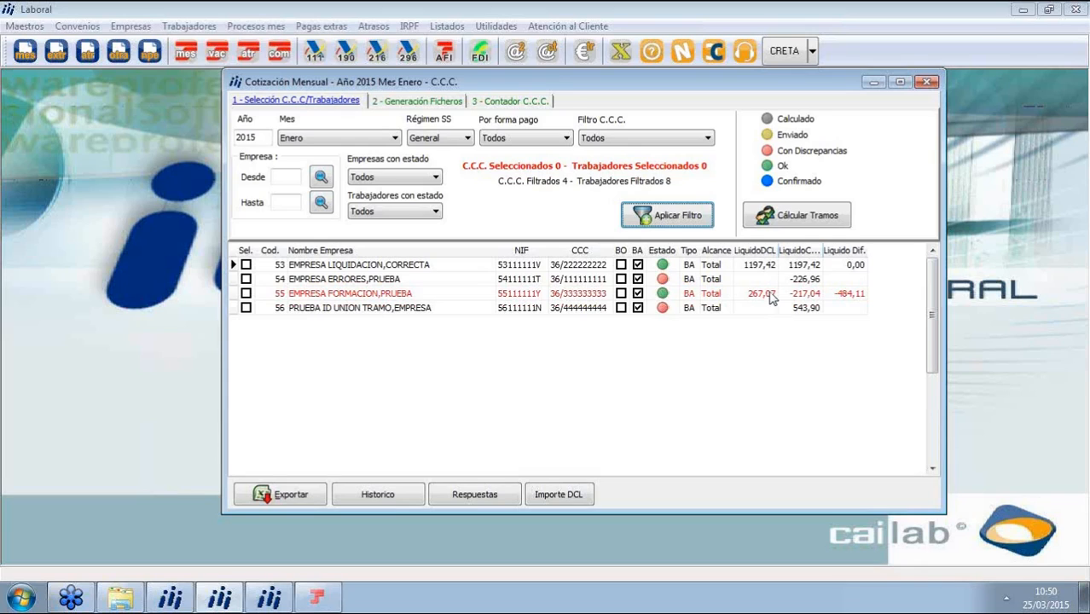
click(597, 294)
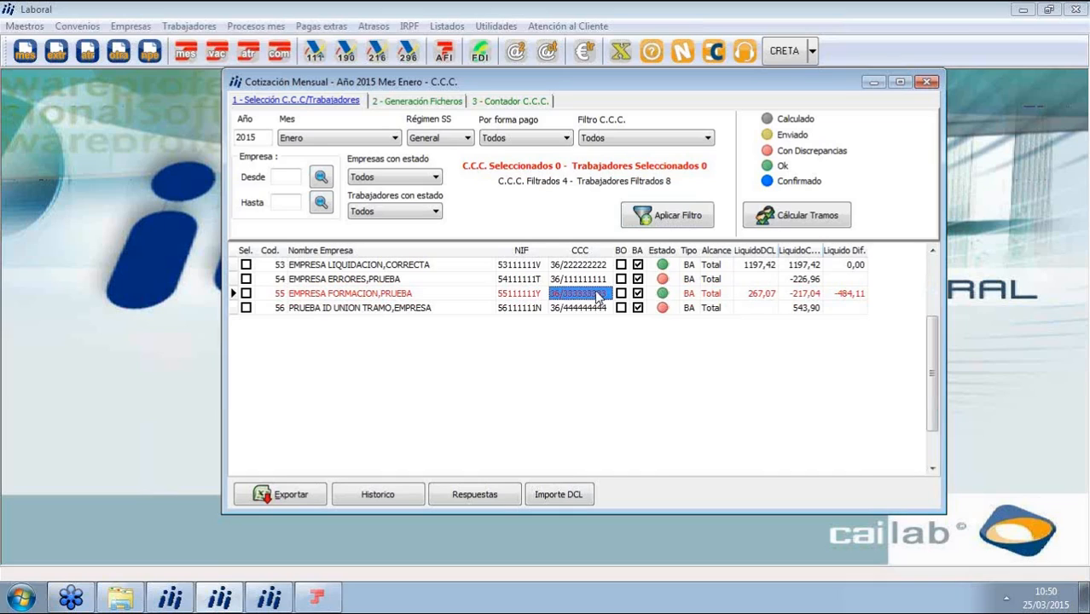
click(694, 293)
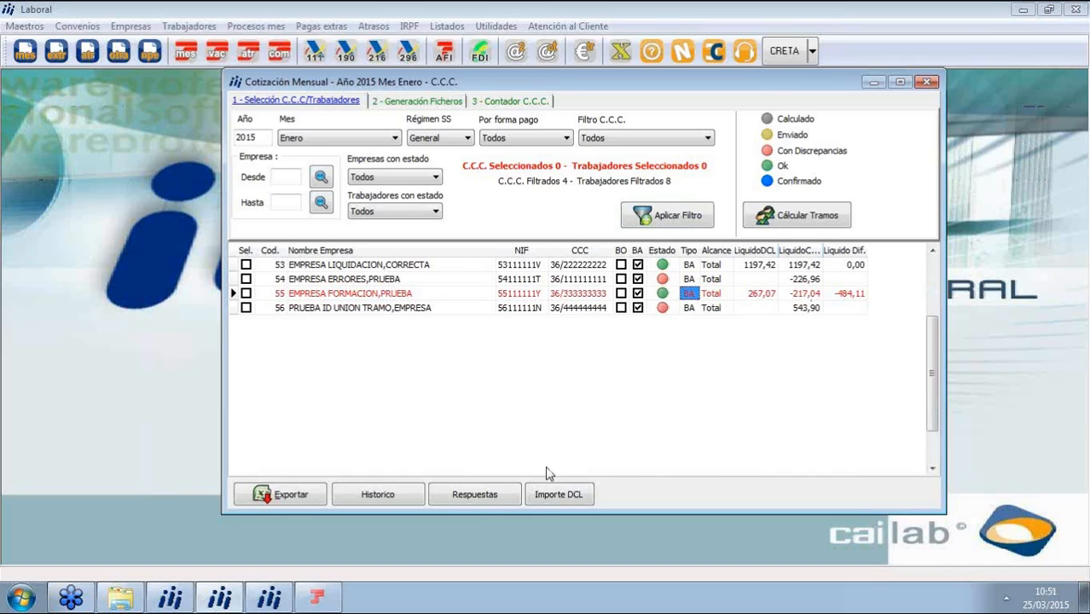
Step: Review the DCL amounts and the DCL breakdown of EMPRESA FORMACION,PRUEBA, and return to the company list
click(559, 497)
click(568, 495)
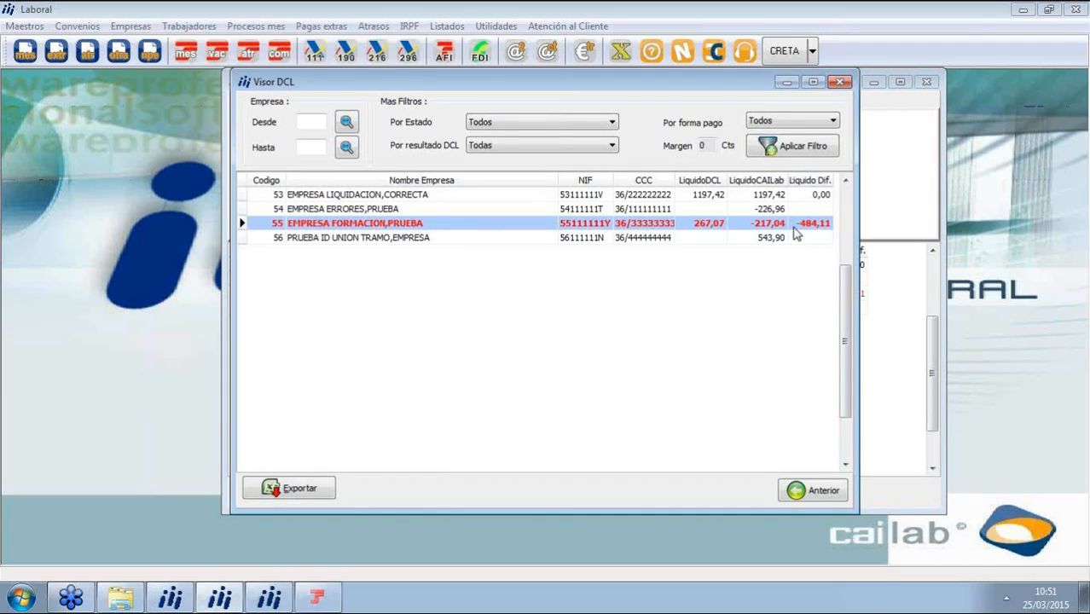
double_click(420, 225)
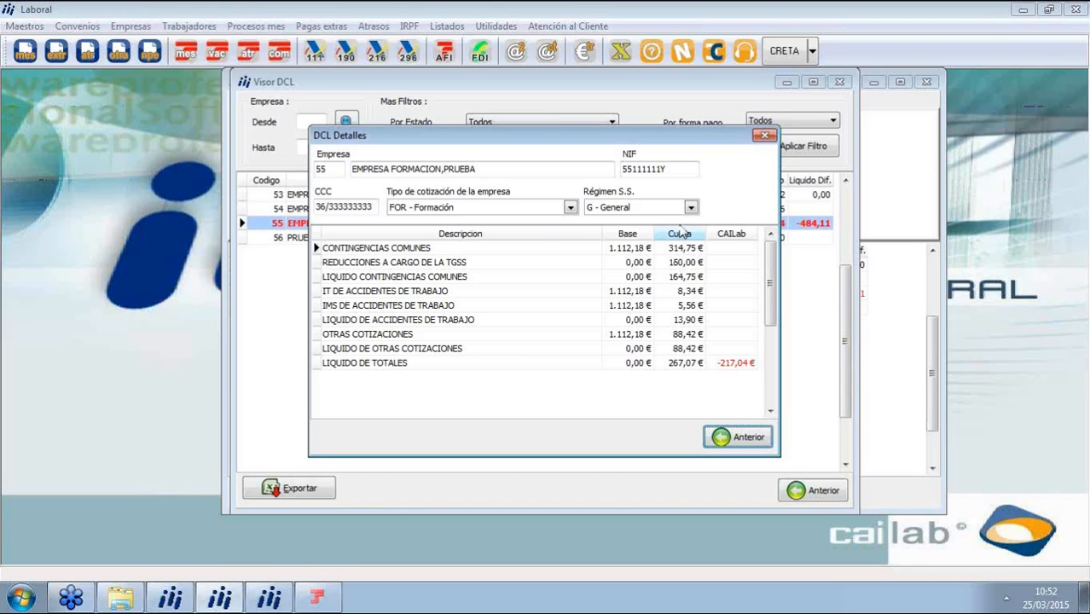
click(764, 136)
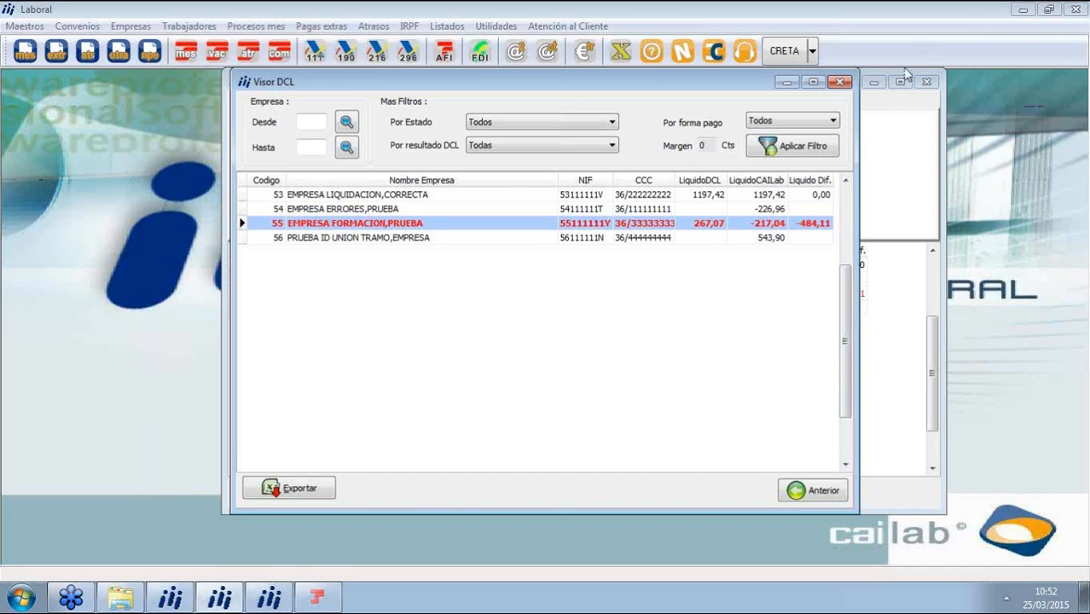
click(840, 82)
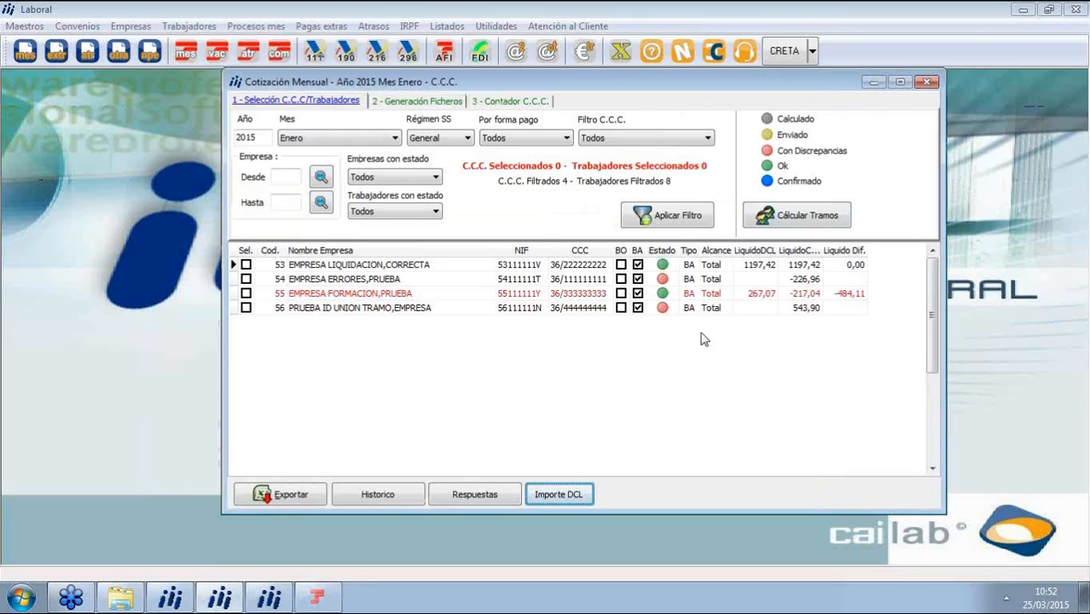
Step: Compare the DCL and CAILab net amounts of EMPRESA FORMACION,PRUEBA and check those of EMPRESA LIQUIDACION,CORRECTA in the company list
click(761, 298)
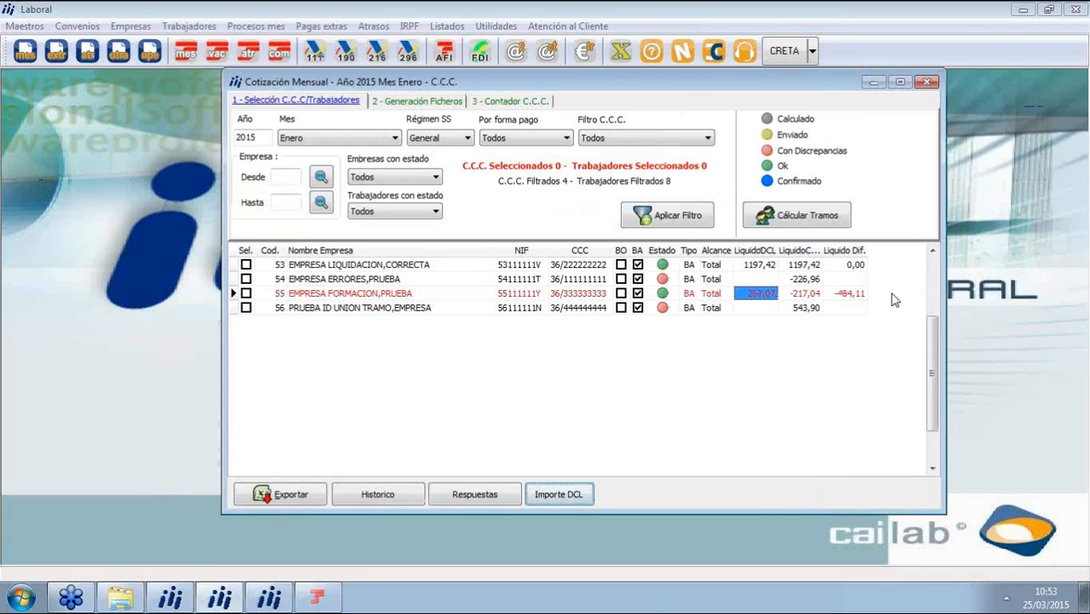
click(808, 298)
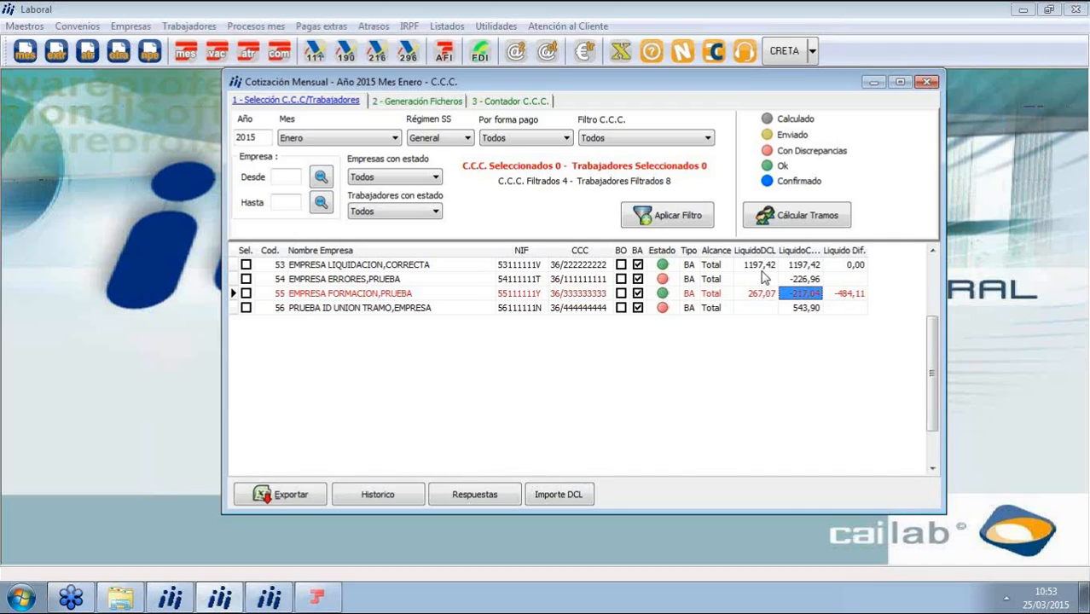
click(687, 266)
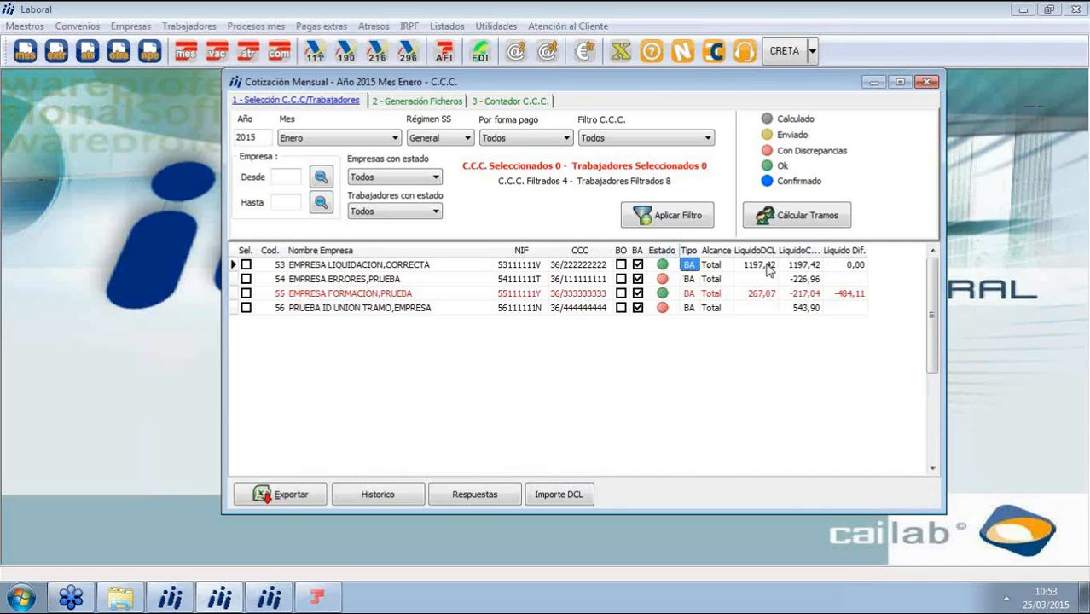
click(768, 266)
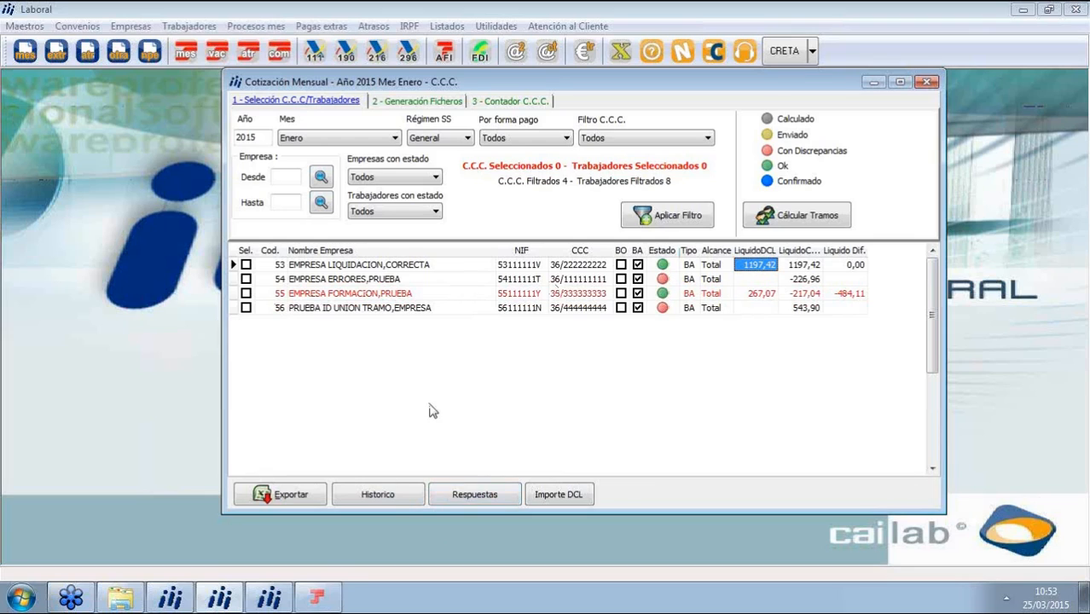
Step: List all the Social Security responses for Enero 2015 in a maximized window and widen the Descripción column to read the messages
click(468, 496)
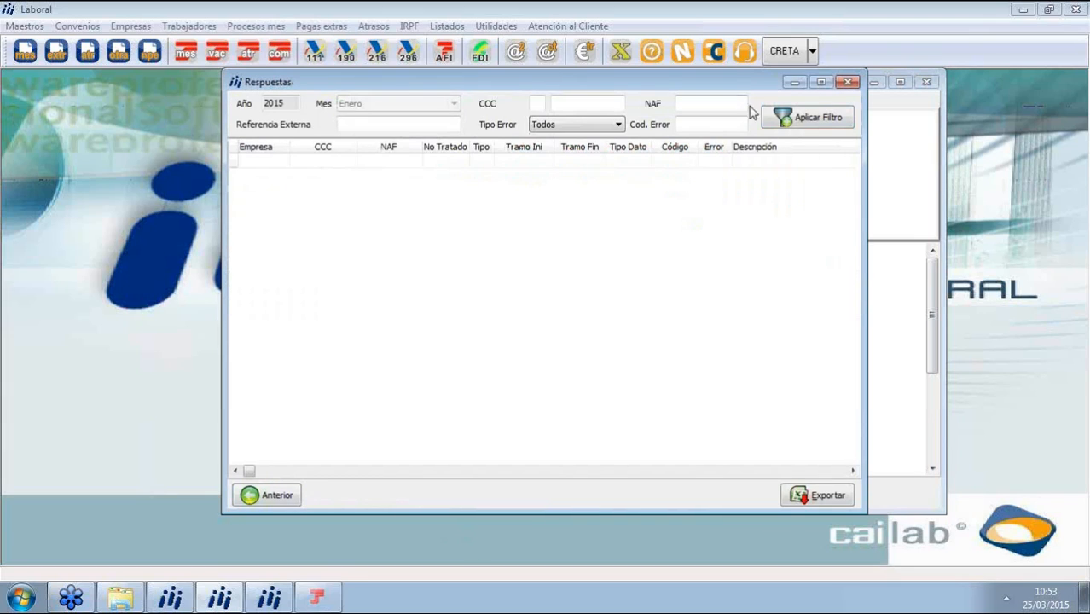
click(791, 120)
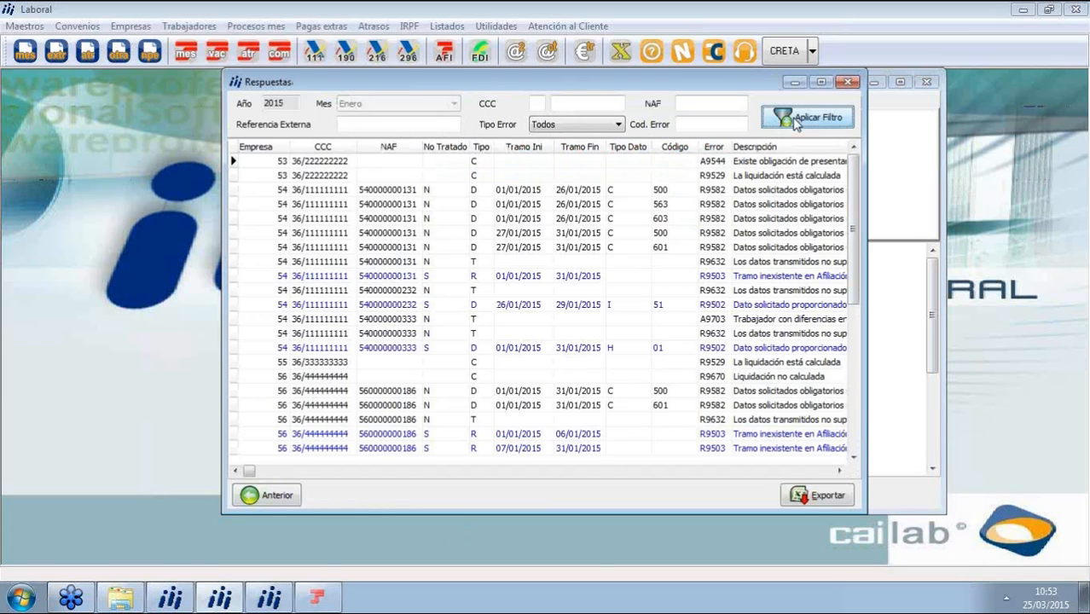
click(820, 82)
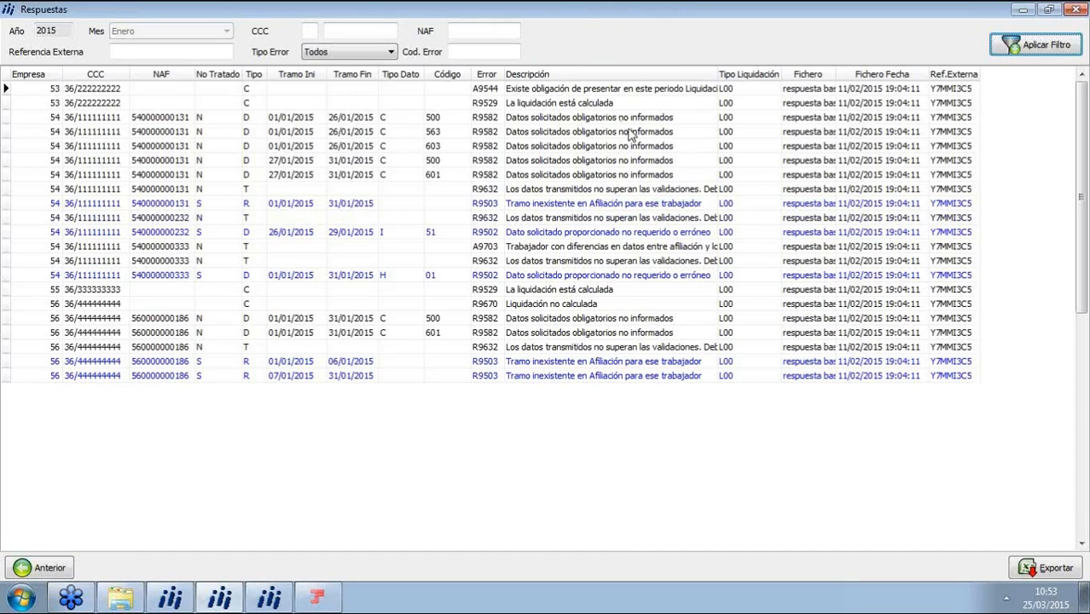
click(491, 106)
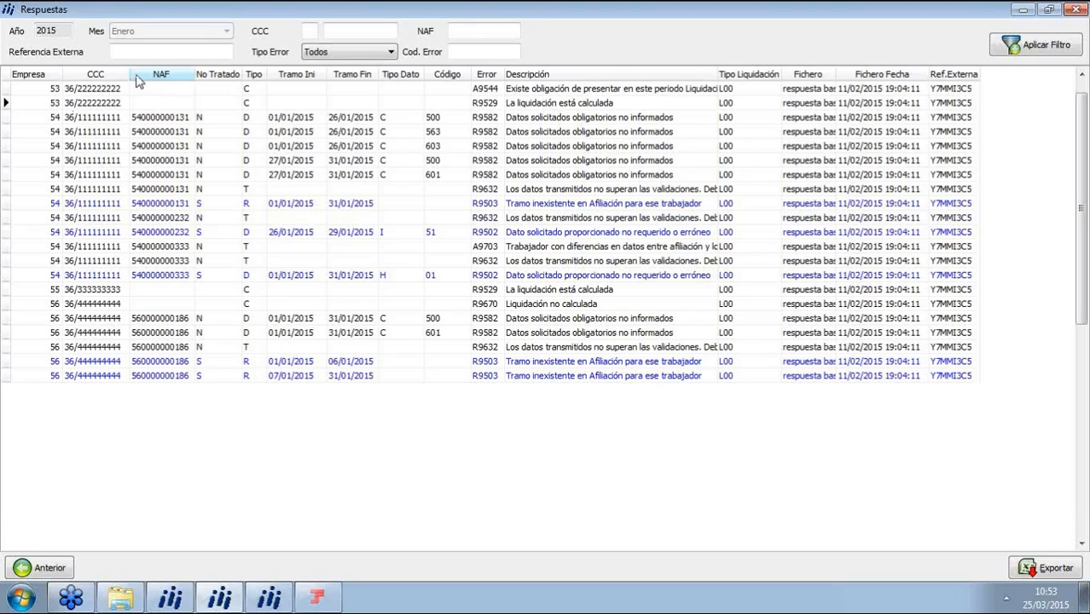
click(506, 90)
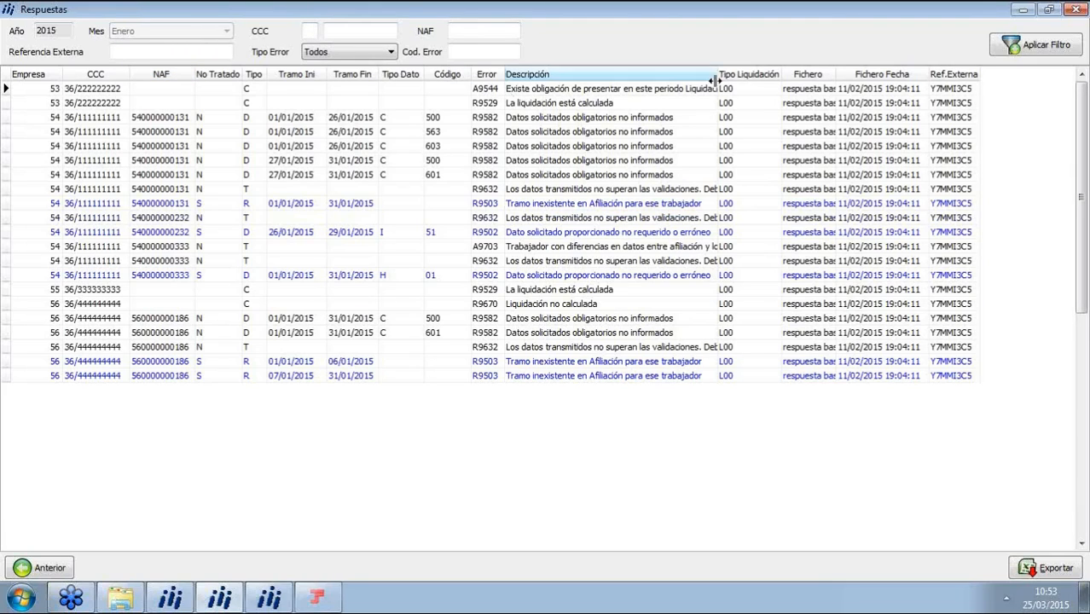
drag(715, 78, 785, 75)
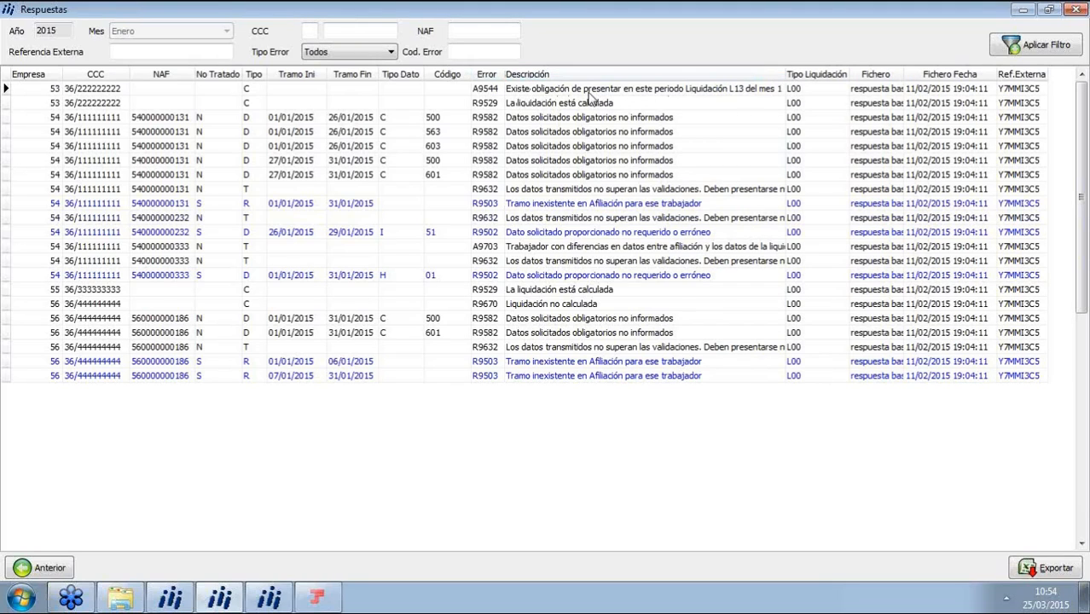
drag(783, 71, 741, 74)
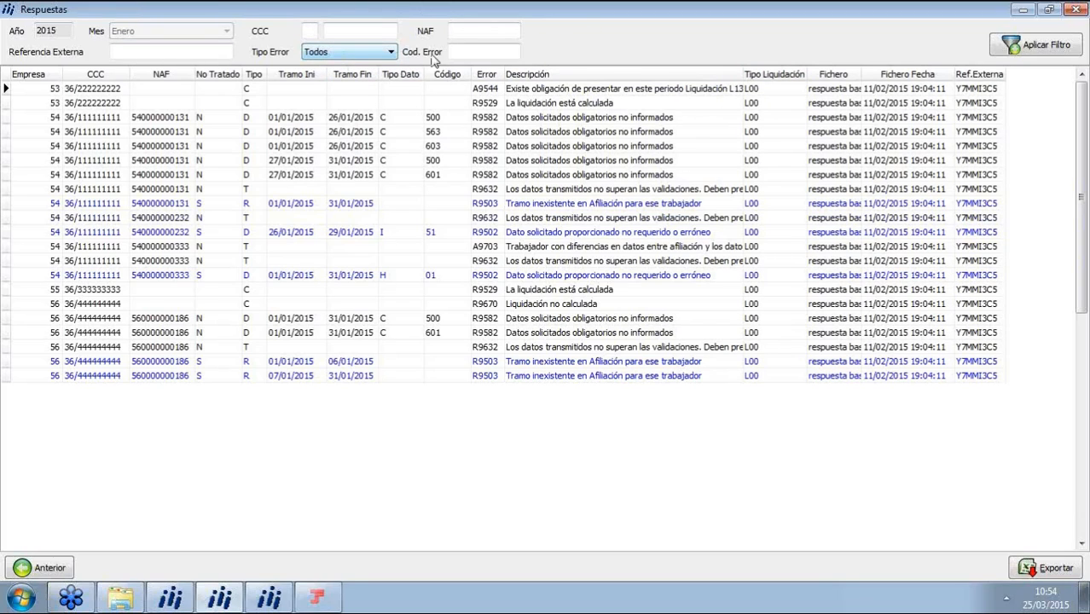
Step: Filter the responses by error code A9544, review the match, and clear the code to list all responses again
click(455, 53)
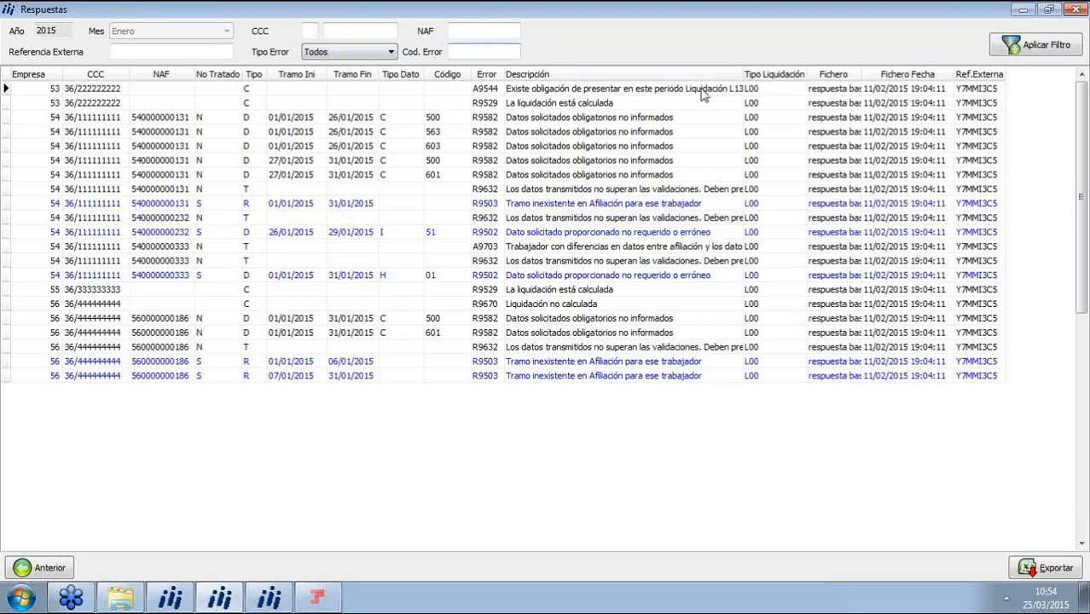
text(A9544)
click(1021, 51)
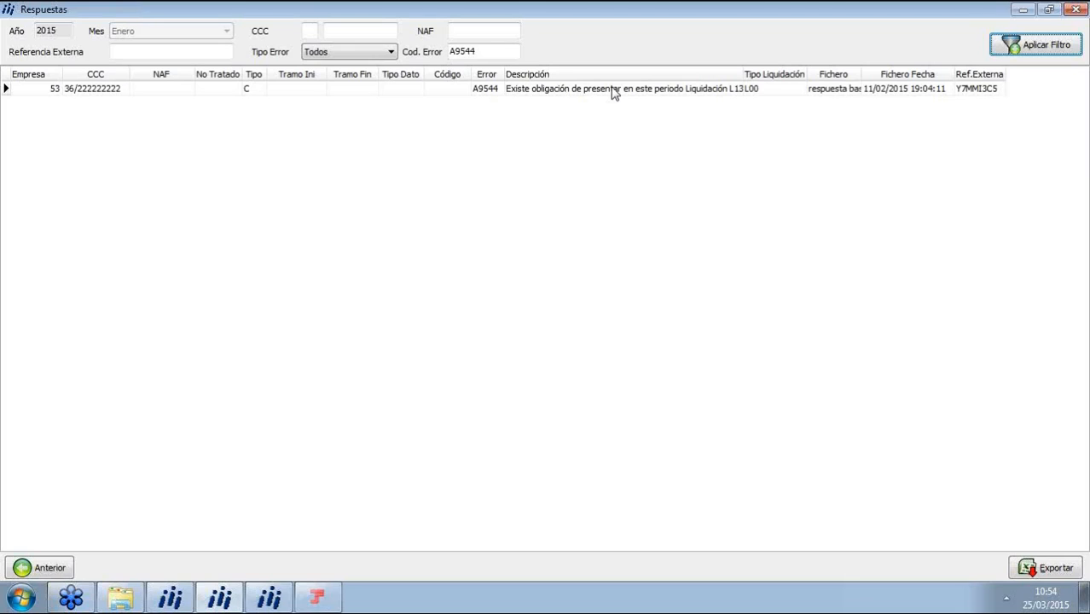
drag(501, 51, 448, 51)
key(Delete)
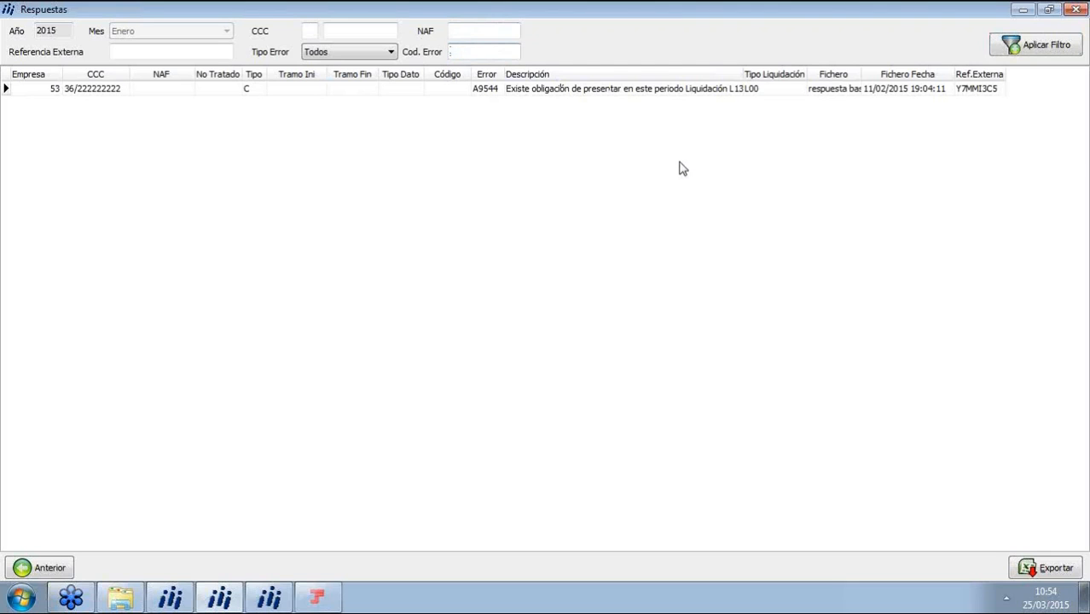
click(1014, 45)
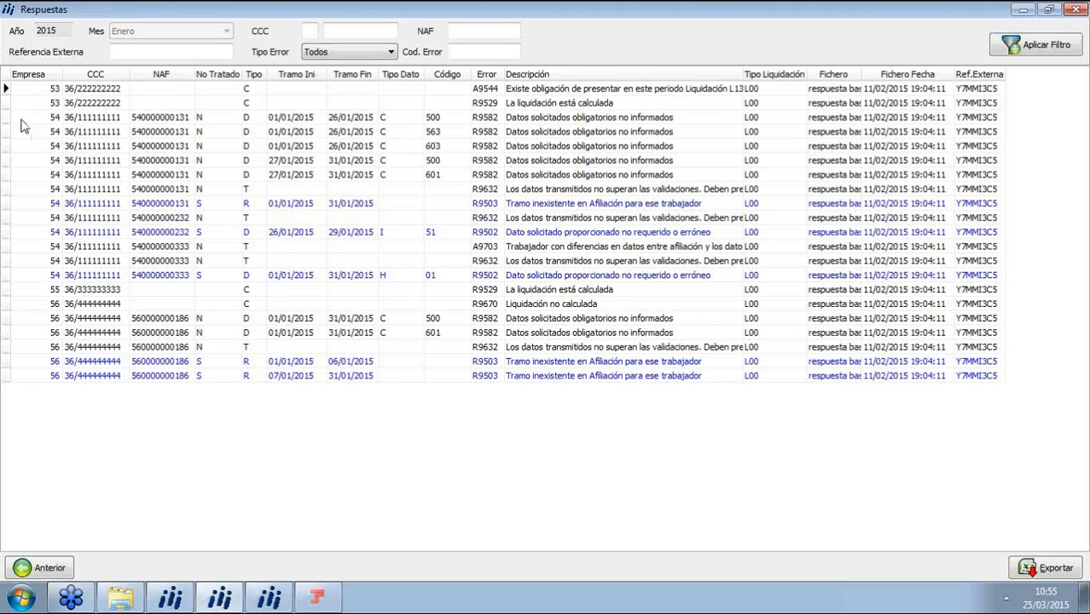
Step: Filter the responses by the CCC of company 54 and examine its R9503 row and the R9502 row for code 51
click(67, 119)
click(308, 31)
text(36)
key(Tab)
text(111111)
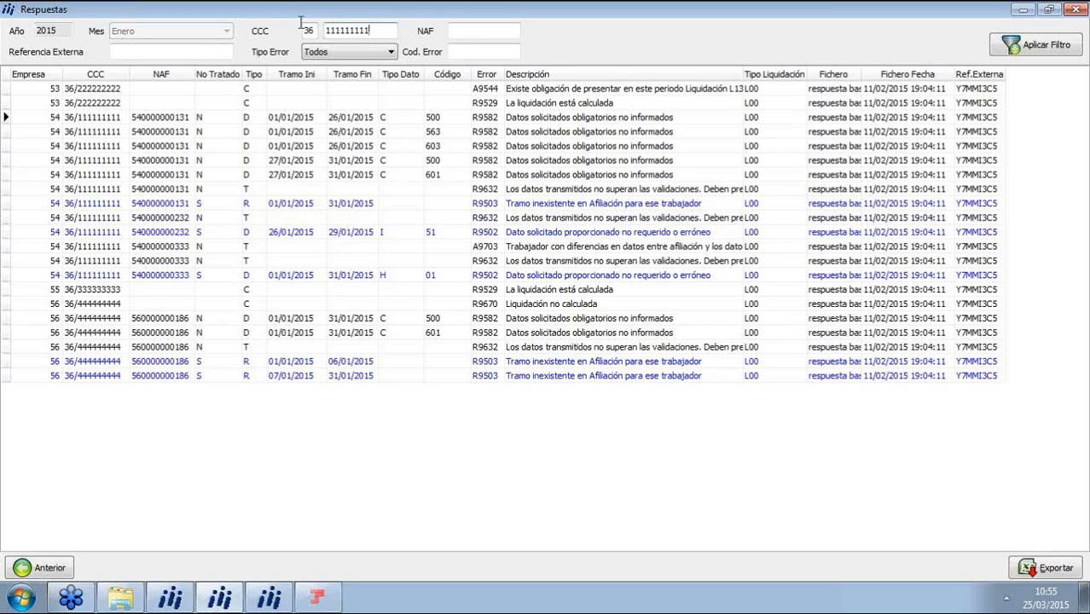
click(1013, 47)
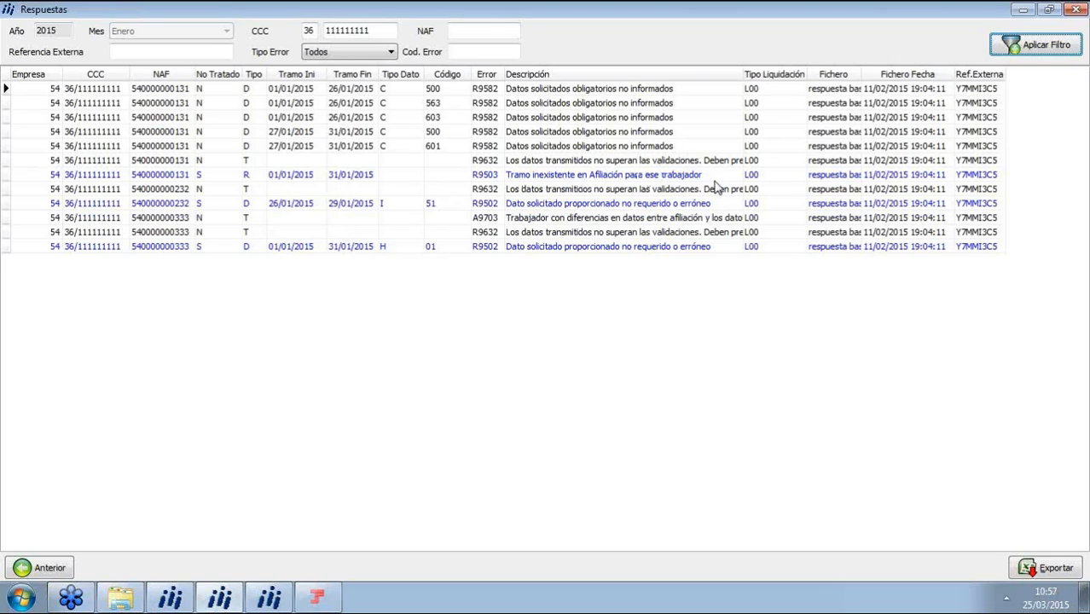
click(100, 176)
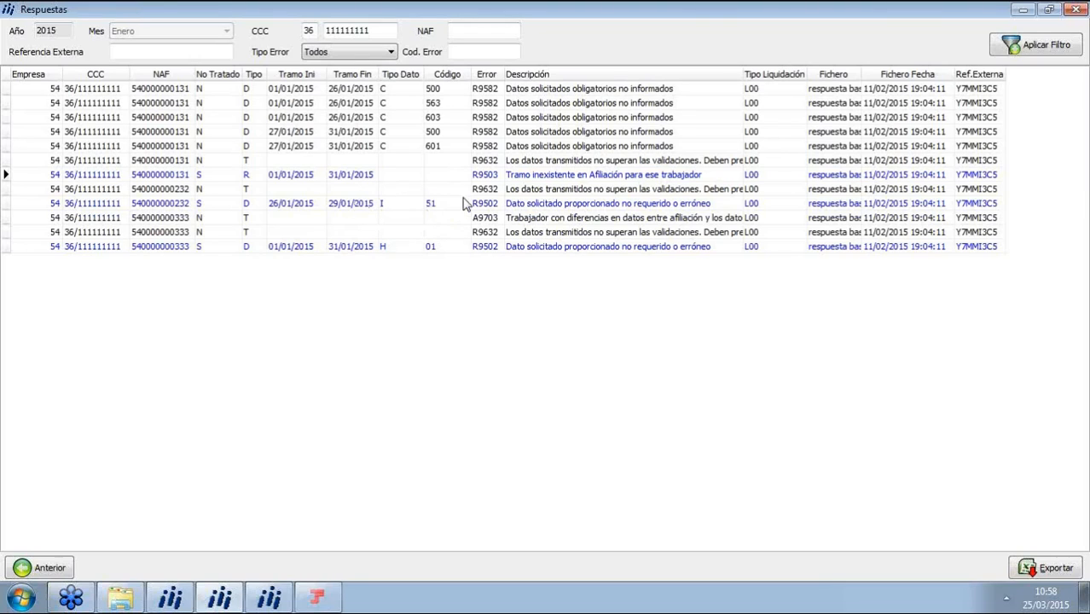
click(434, 204)
Step: Clear the CCC filter, list all responses, check the R9670 row of company 56, and close the responses
drag(371, 30, 322, 31)
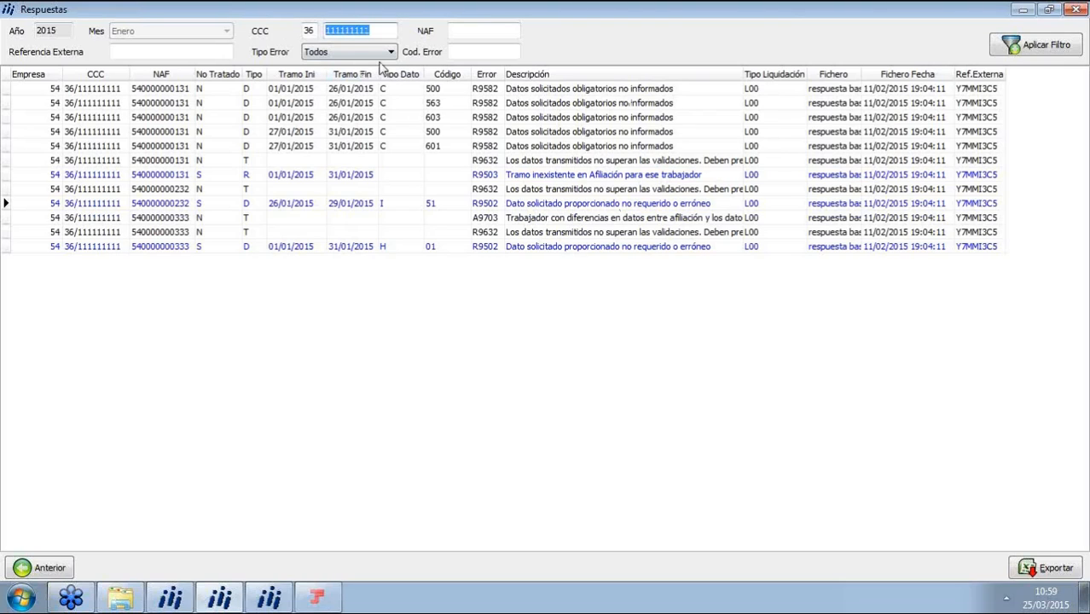
key(BackSpace)
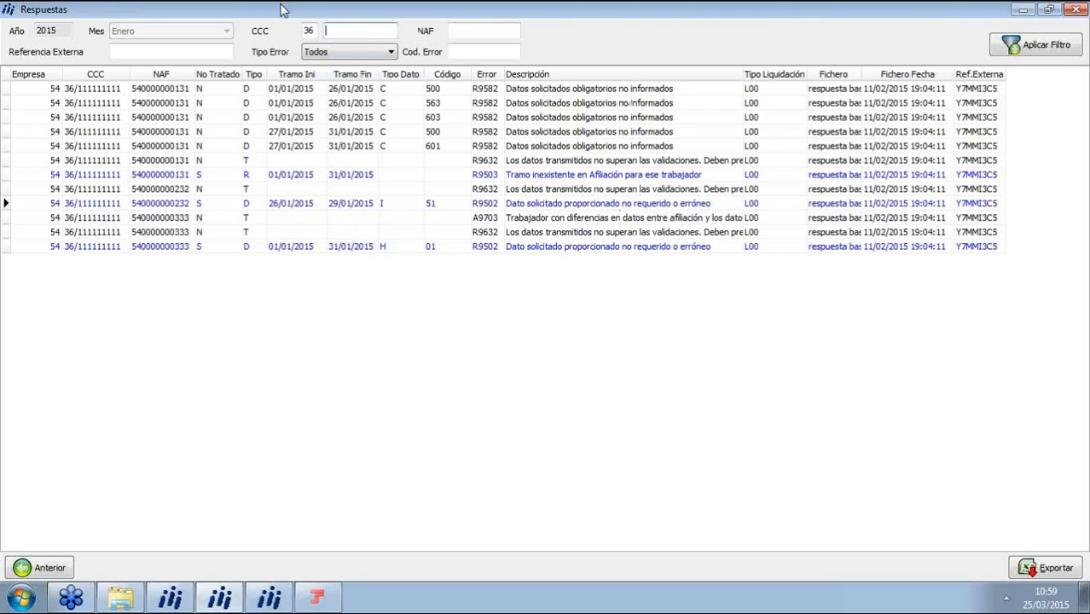
double_click(308, 31)
key(BackSpace)
click(1026, 47)
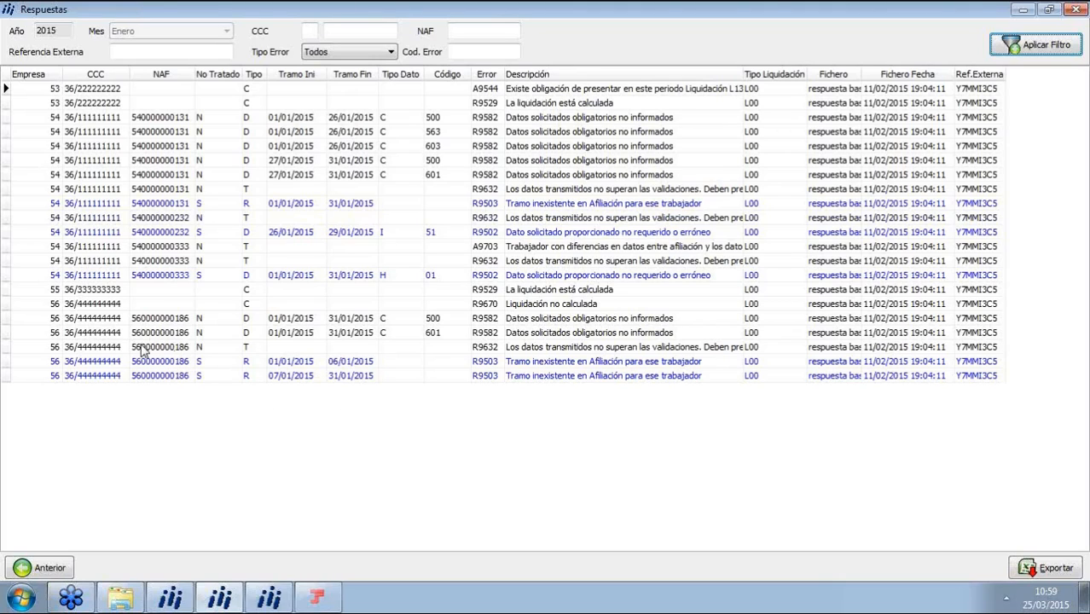
click(480, 305)
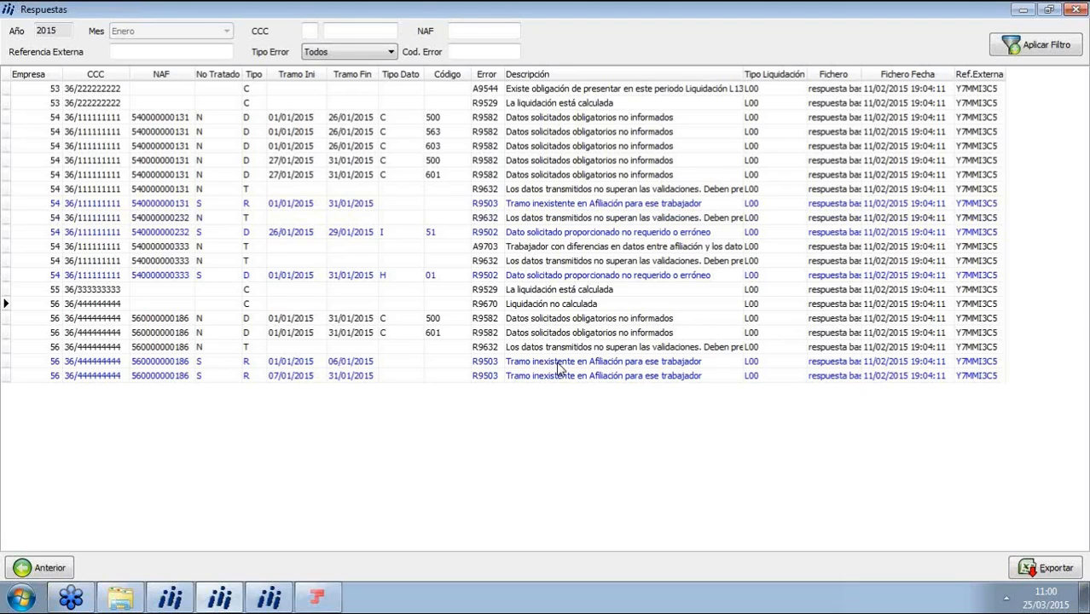
click(1075, 10)
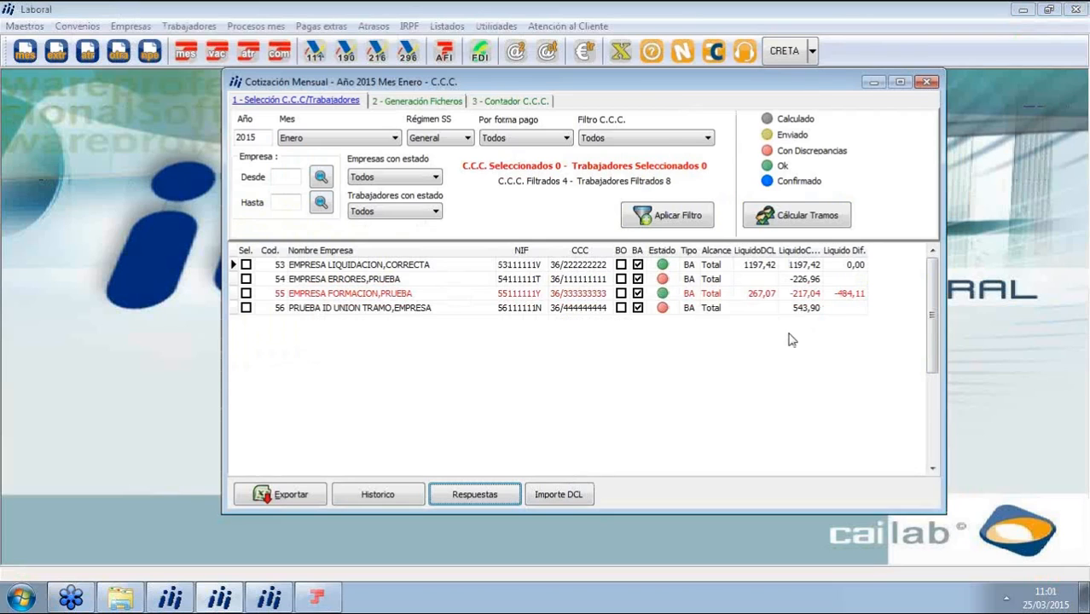
Step: Check the worker lists of PRUEBA ID UNION TRAMO,EMPRESA and EMPRESA FORMACION,PRUEBA, and close the monthly contribution
click(364, 311)
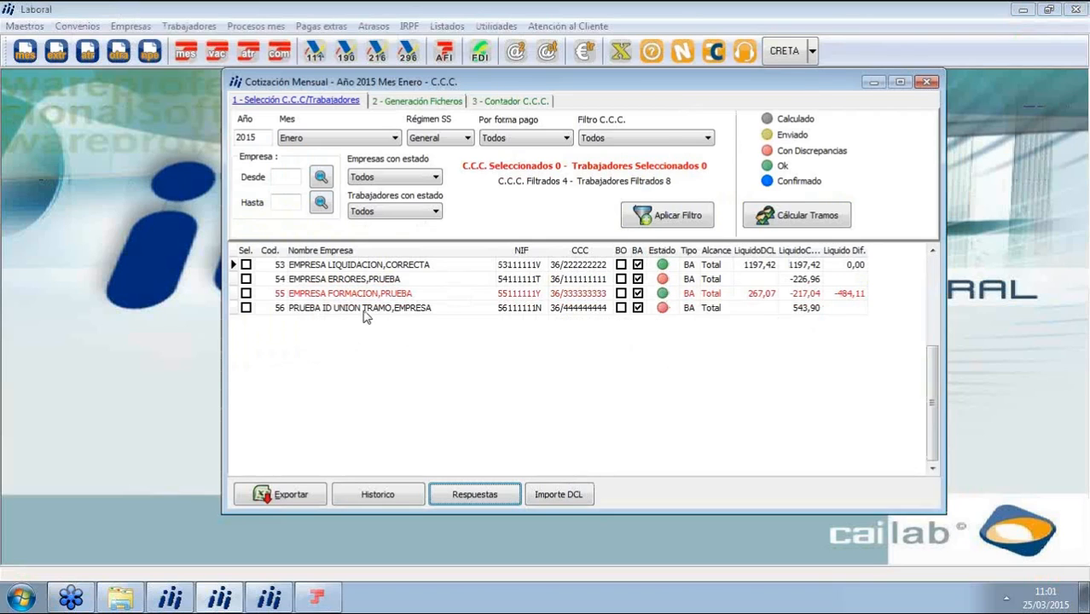
double_click(363, 312)
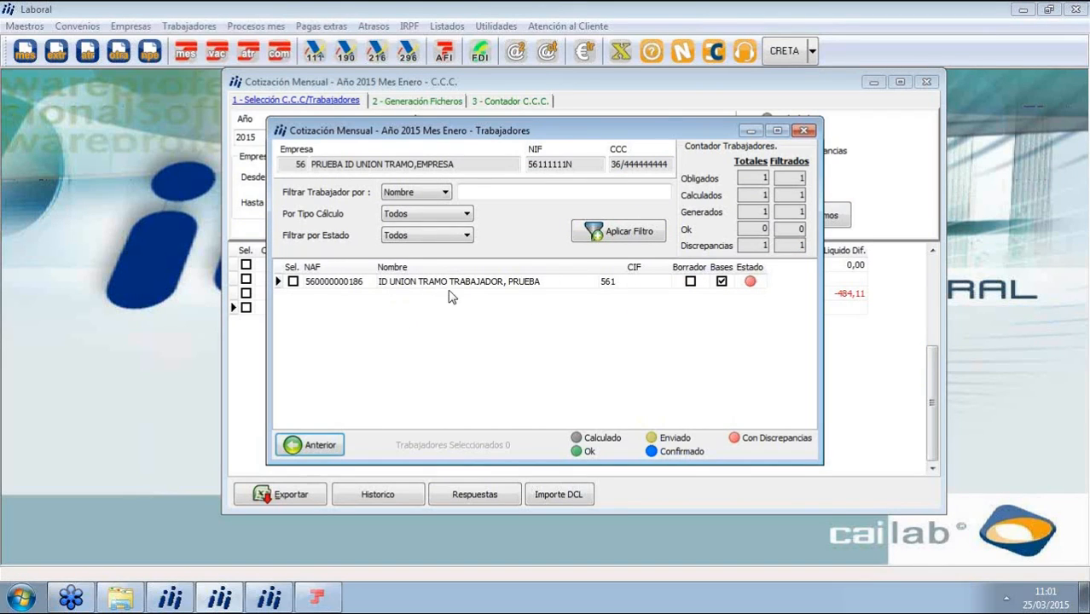
click(804, 130)
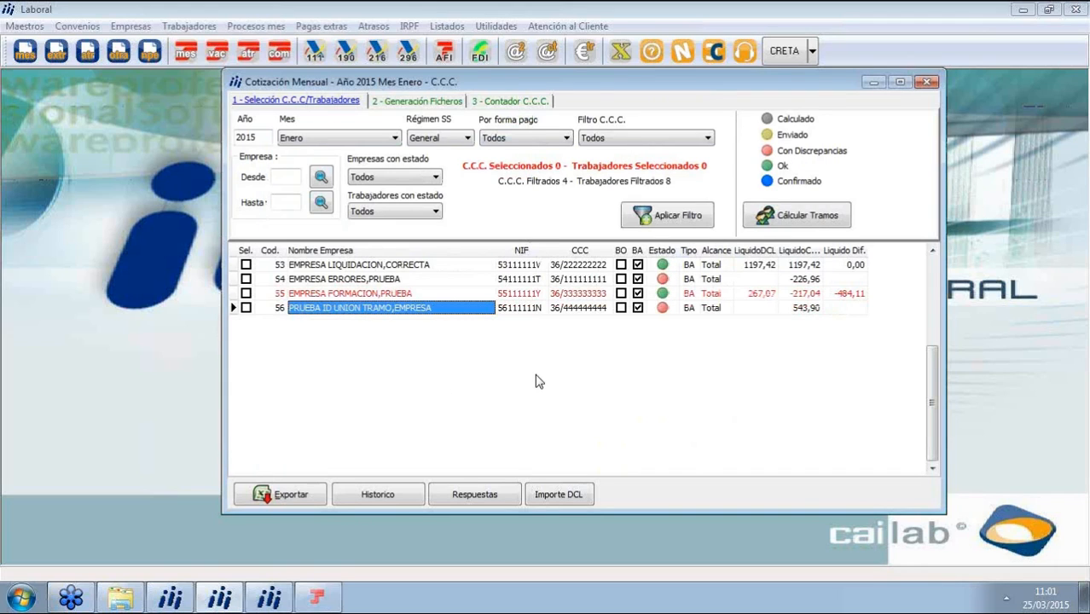
double_click(417, 292)
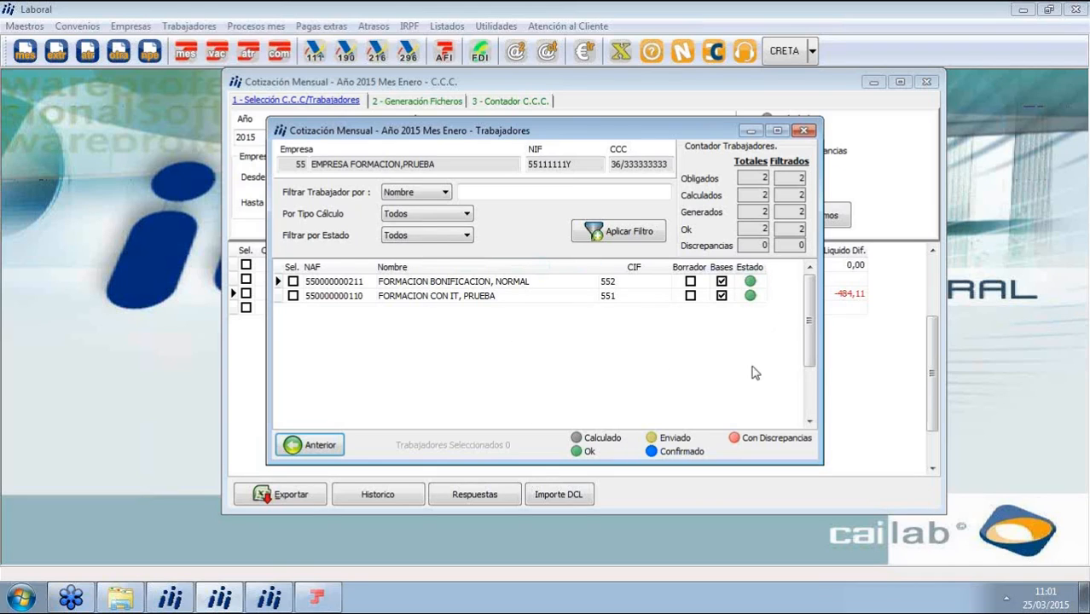
click(803, 131)
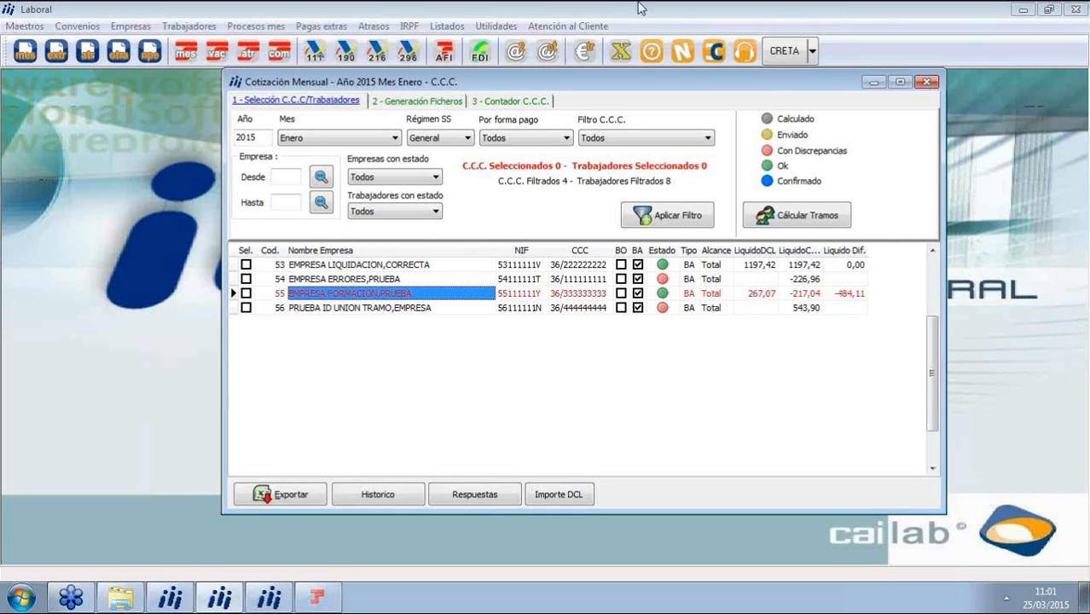
click(927, 83)
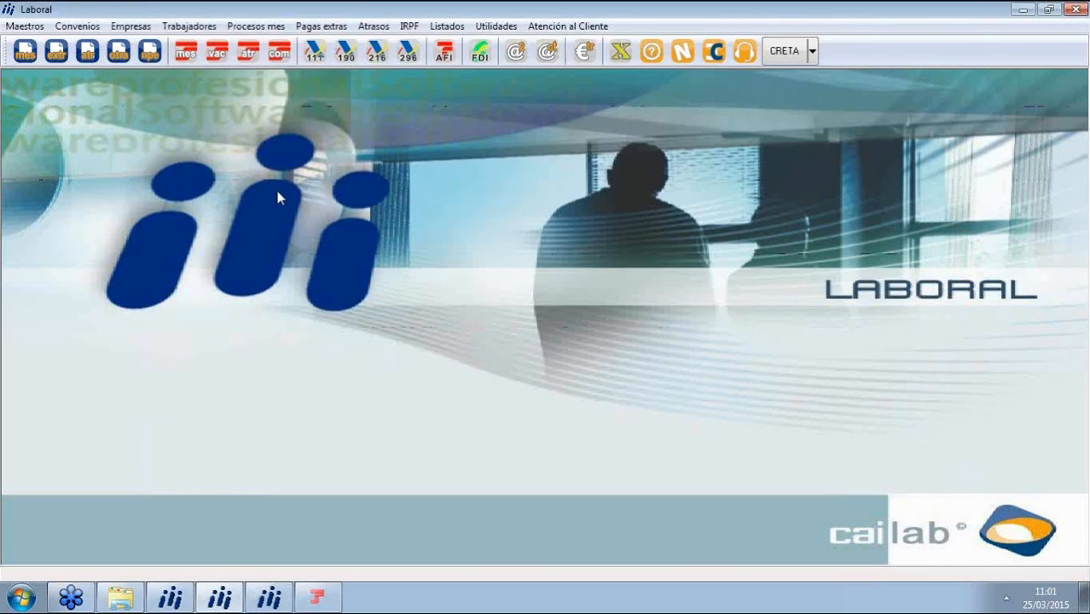
Step: Open the record of the only worker of company 56, PRUEBA ID UNION TRAMO,EMPRESA
click(201, 26)
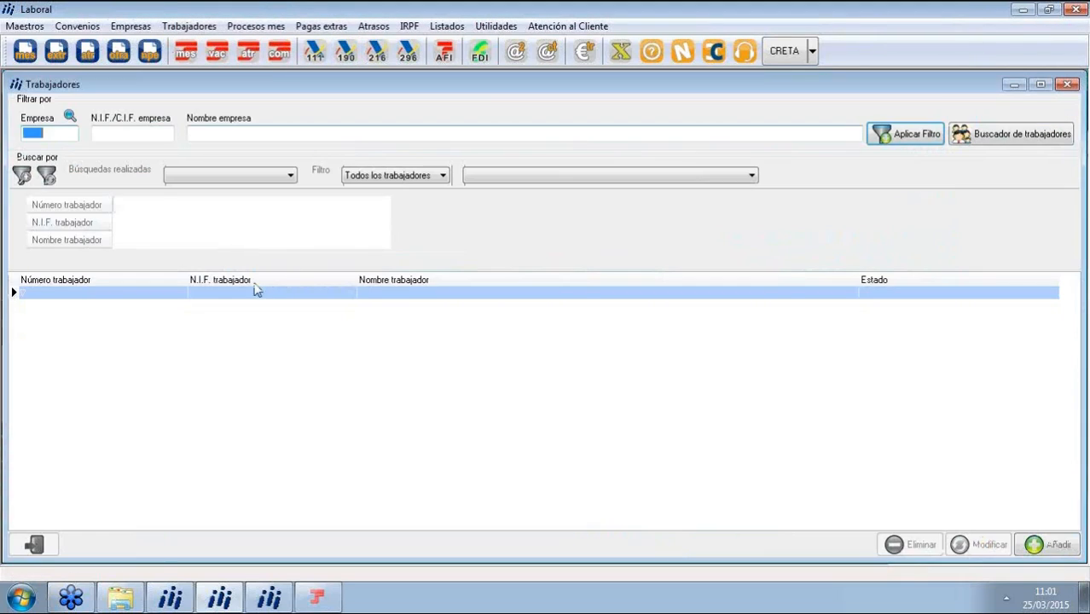
click(70, 116)
double_click(300, 162)
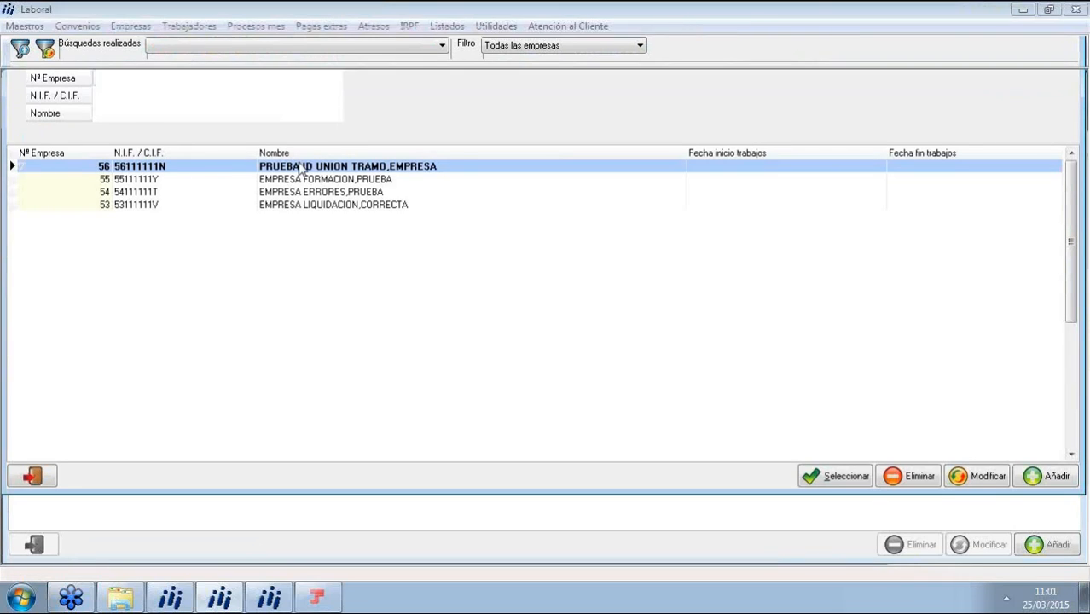
double_click(382, 296)
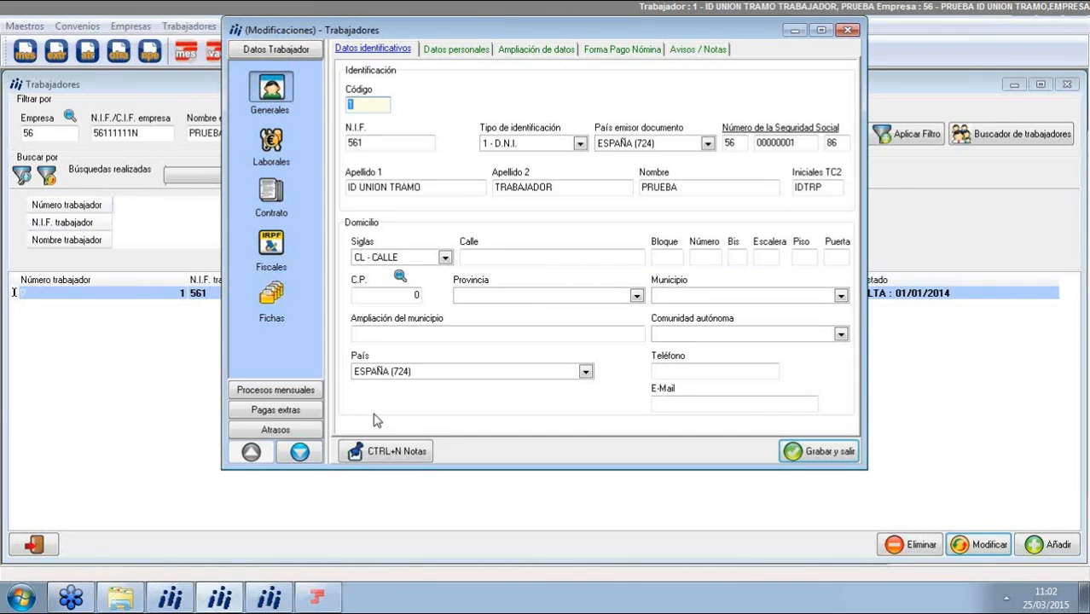
Step: Look up the ID Ficha Tramo field in the worker's ficha ending 06/01/2015, and close that ficha without changes
click(266, 298)
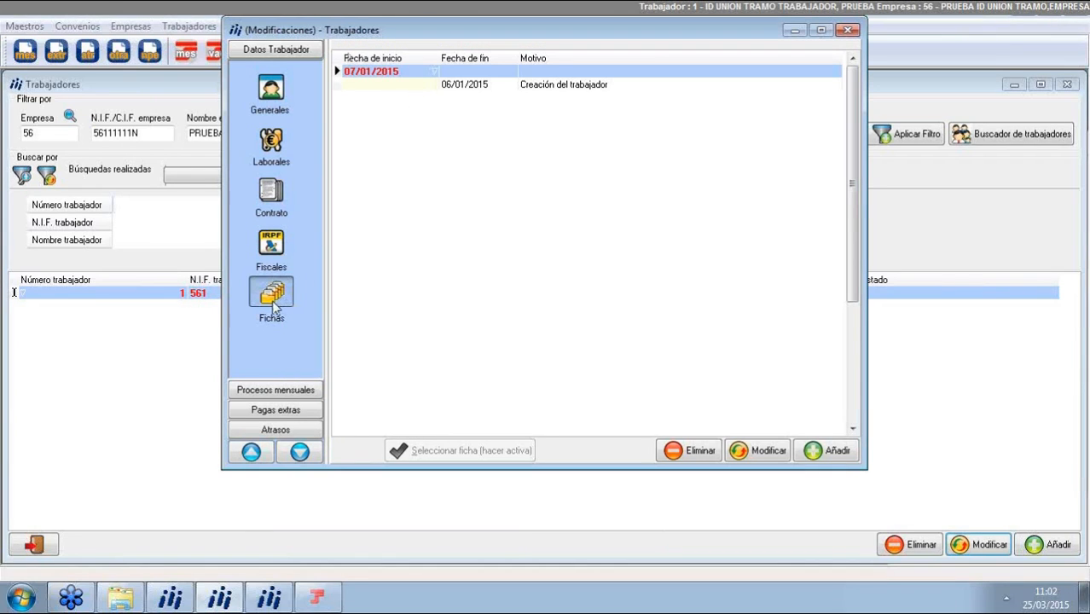
scroll(456, 92, down, 3)
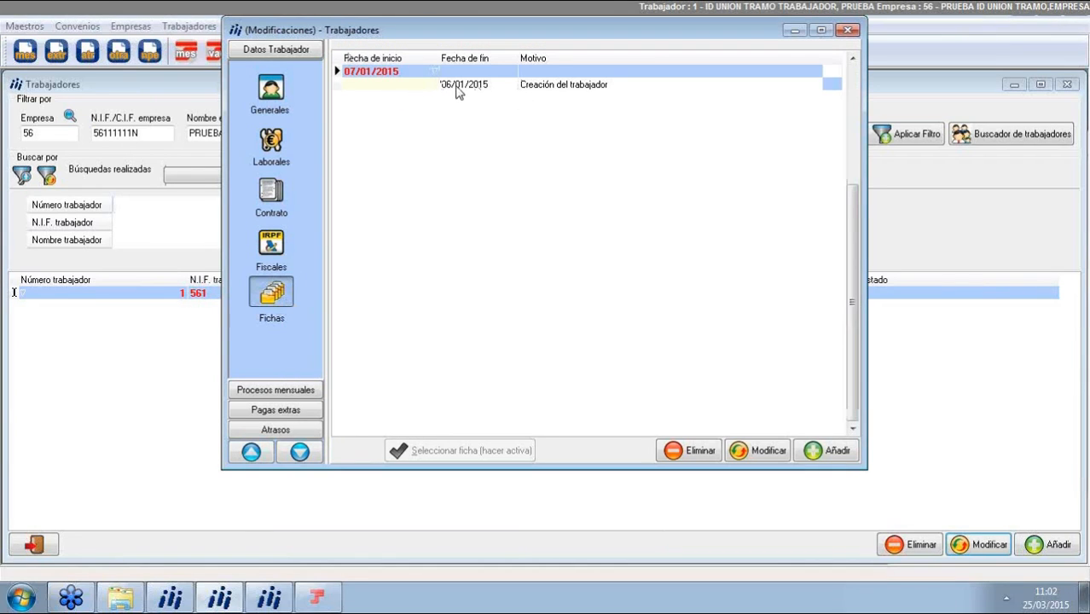
double_click(455, 87)
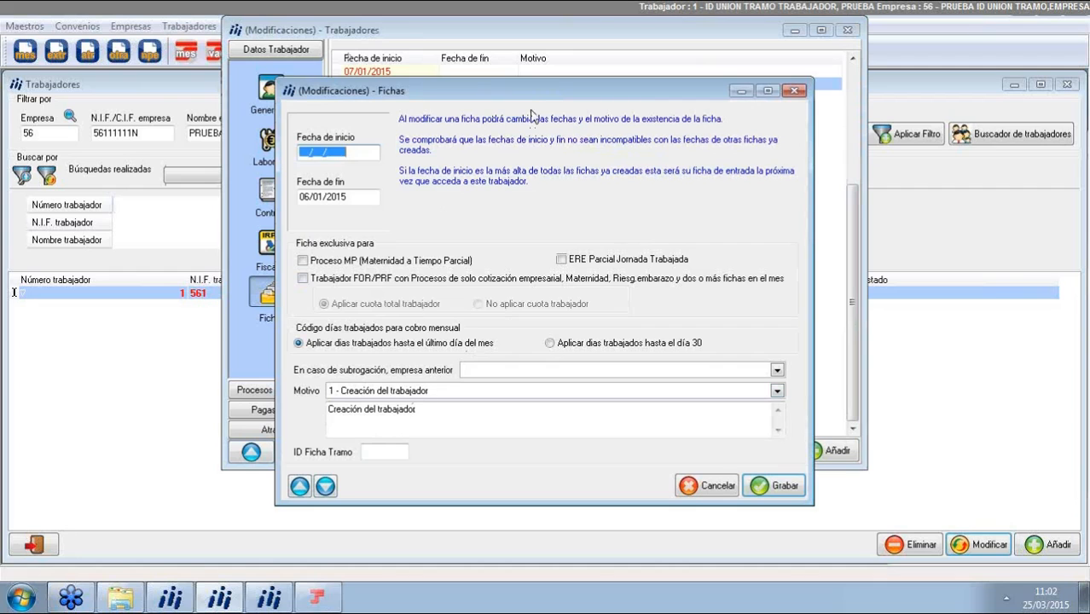
drag(581, 91, 549, 121)
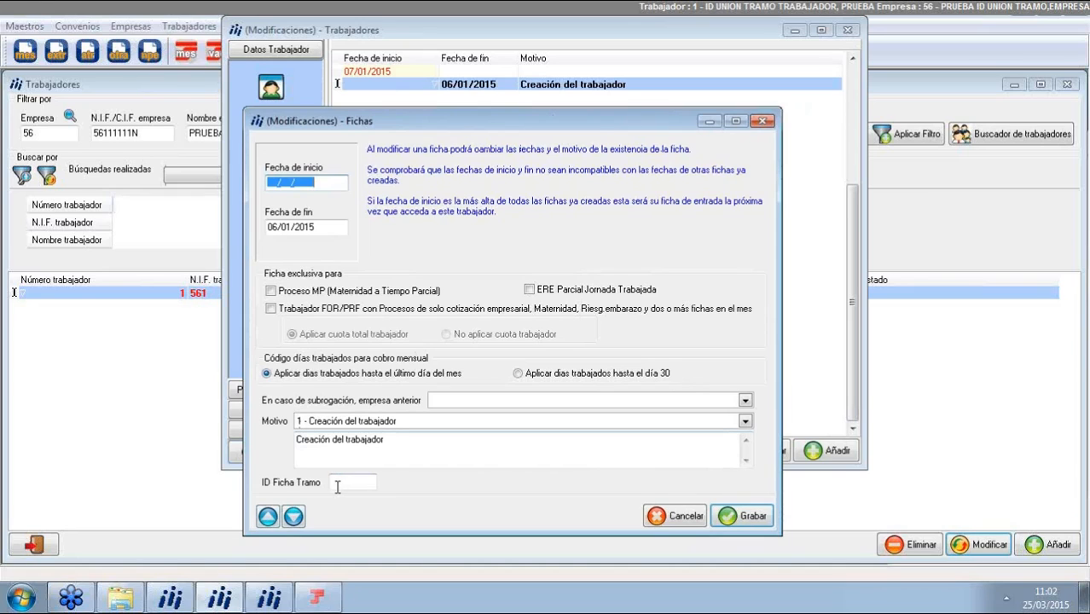
click(762, 120)
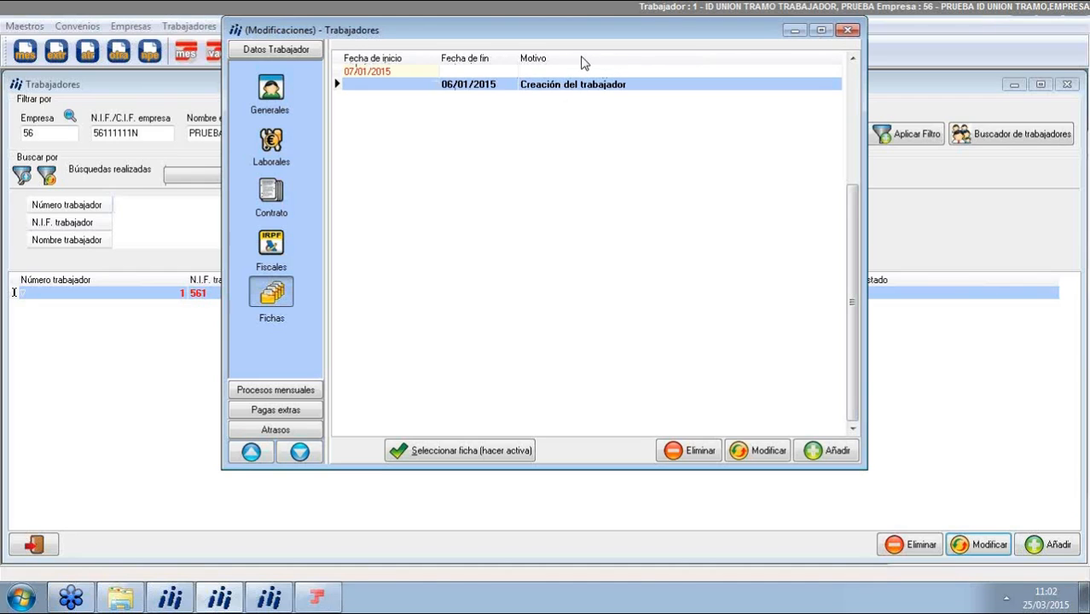
Step: Add the Id Ficha column, without search, to the worker's list of fichas and adjust the column widths to show it
right_click(607, 61)
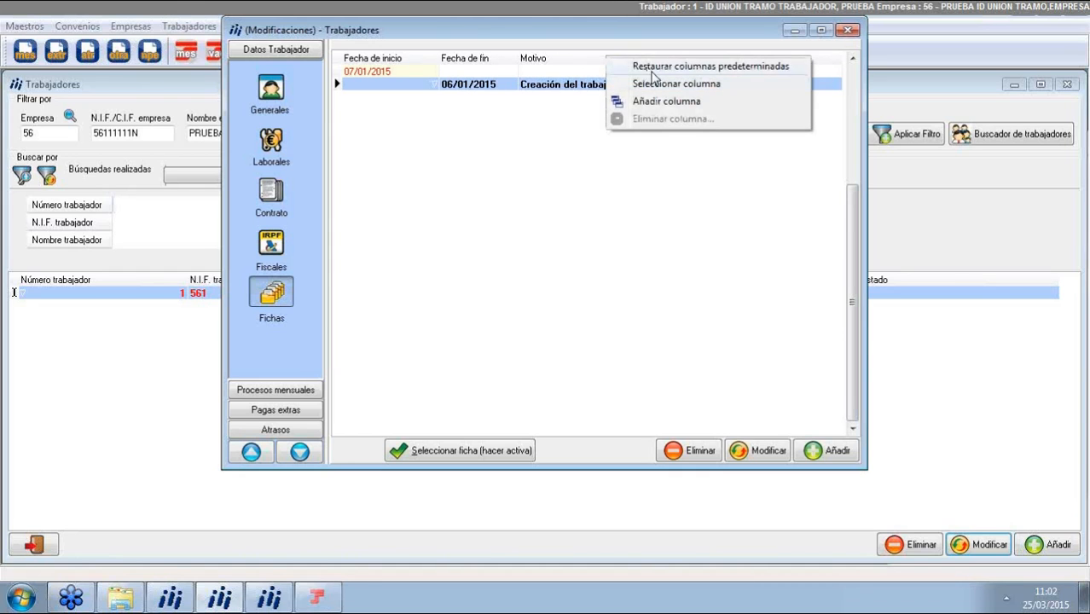
click(646, 102)
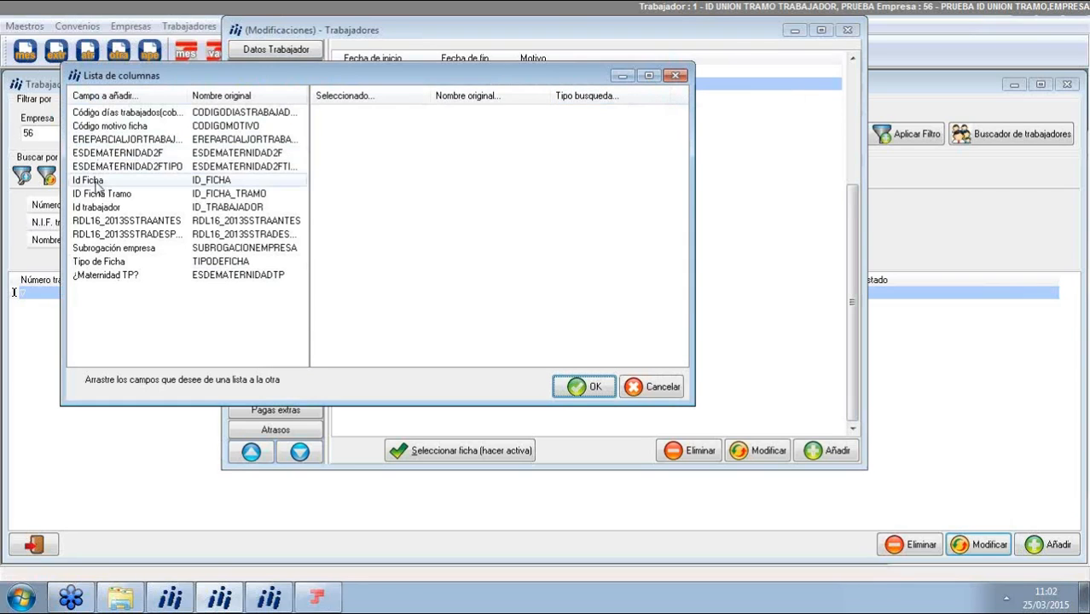
click(84, 181)
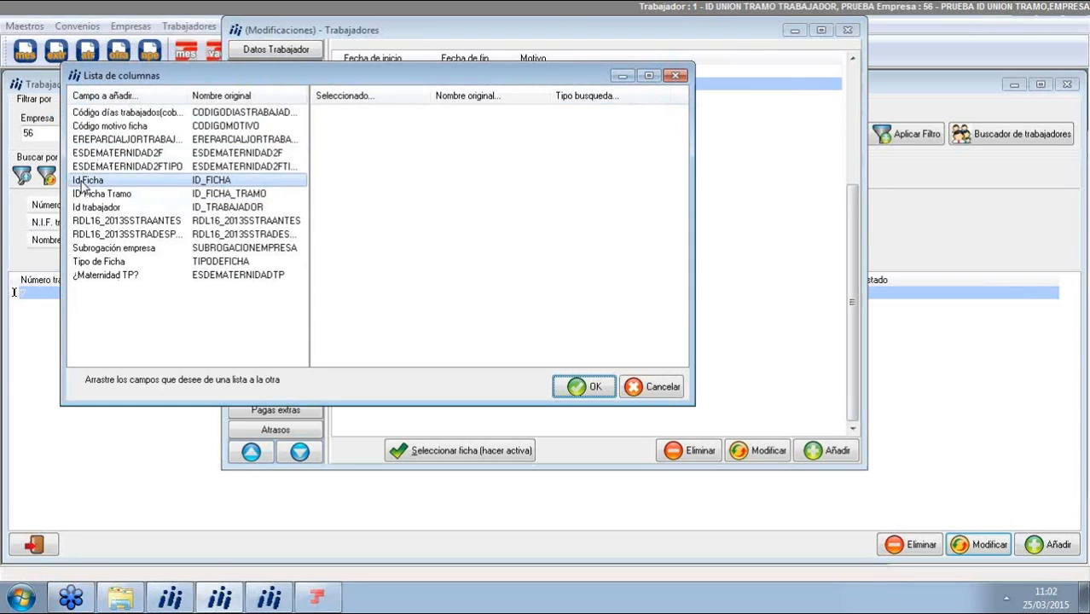
drag(83, 184, 339, 128)
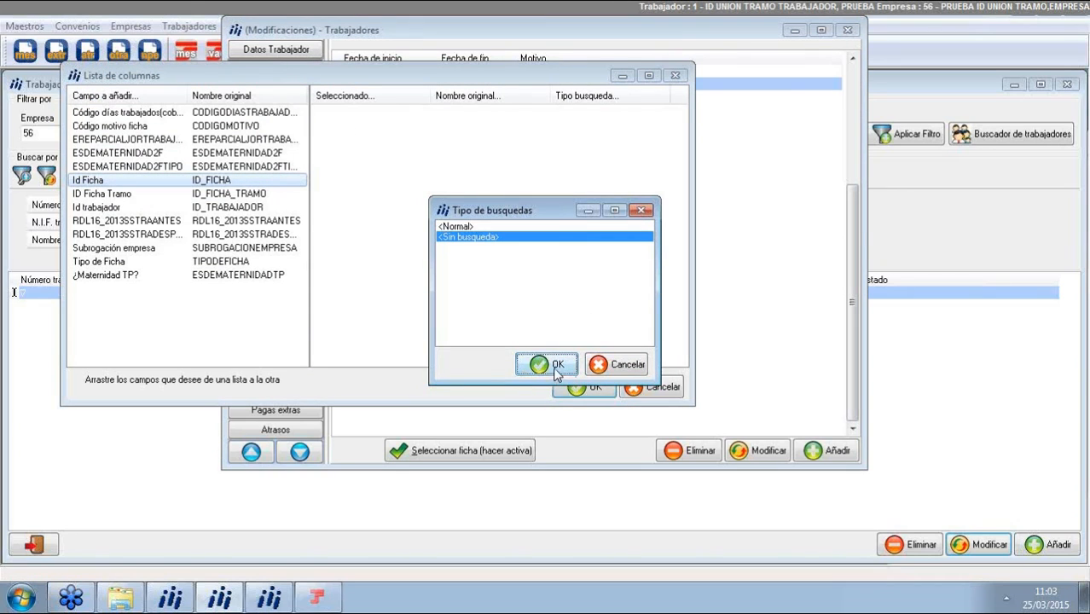
click(553, 369)
click(575, 390)
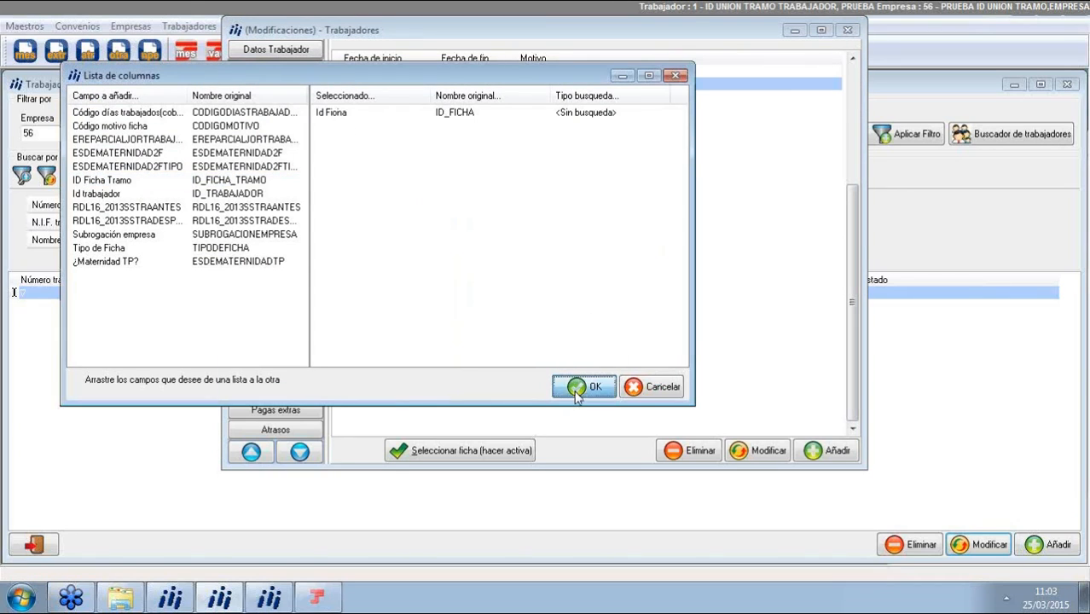
click(679, 357)
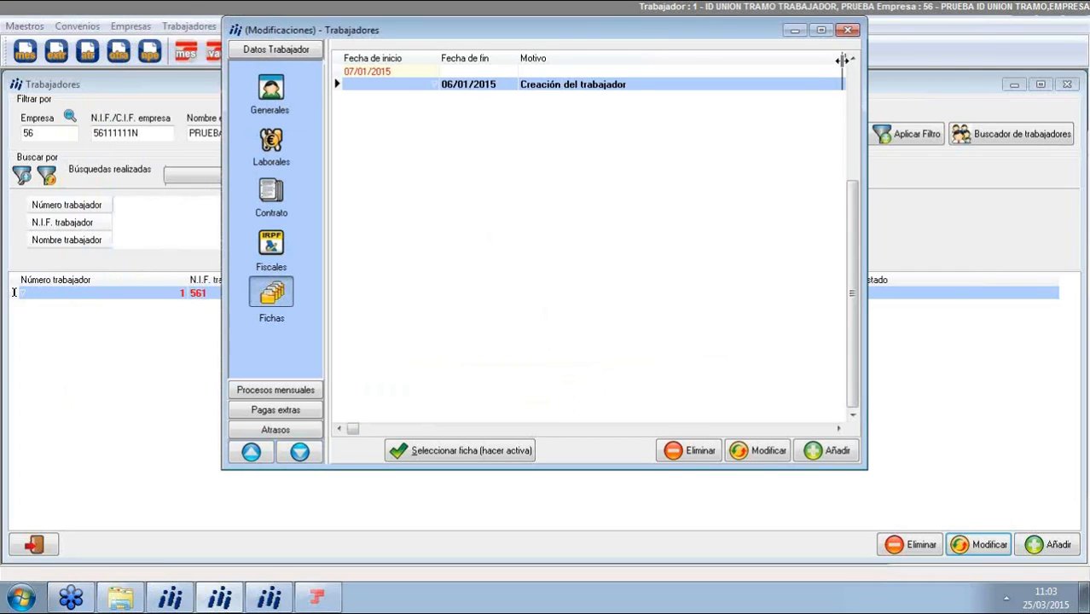
drag(728, 72, 727, 72)
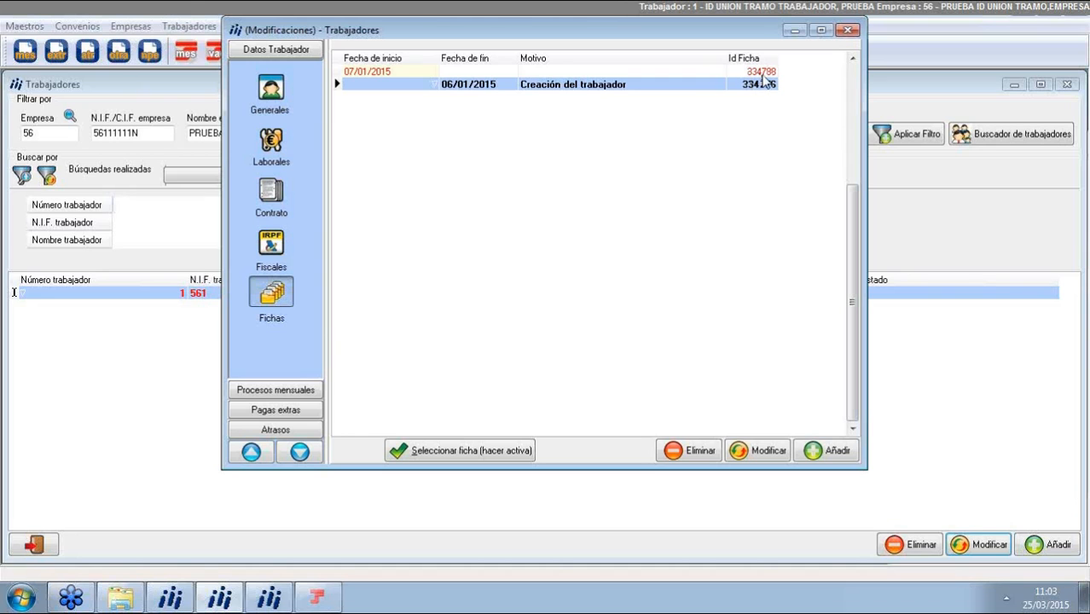
Step: Set the ID Ficha Tramo of the ficha ending 06/01/2015 to 334788 and save the ficha
double_click(456, 87)
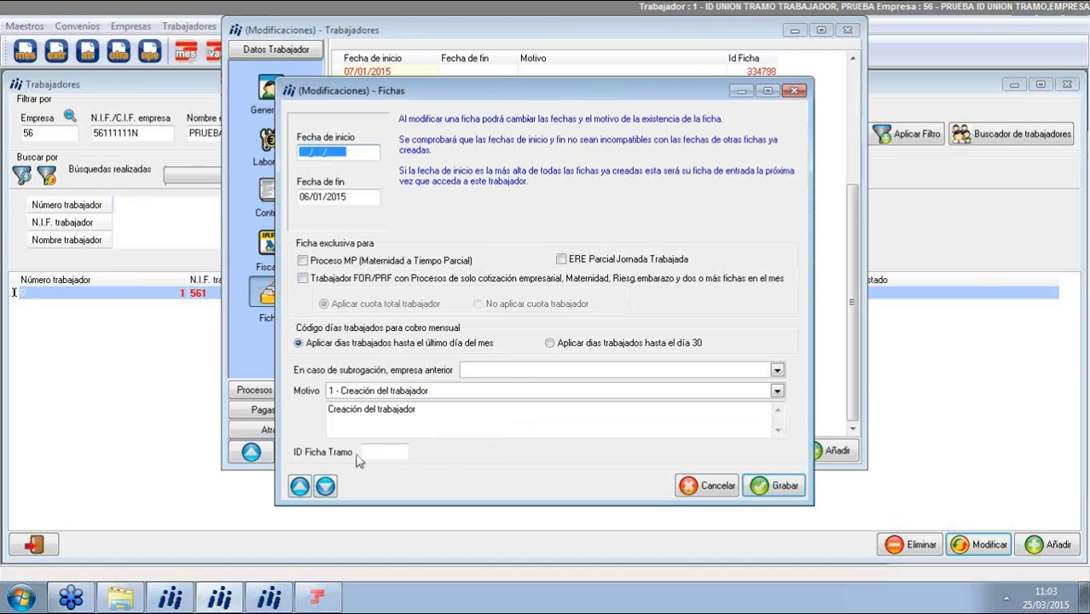
click(365, 449)
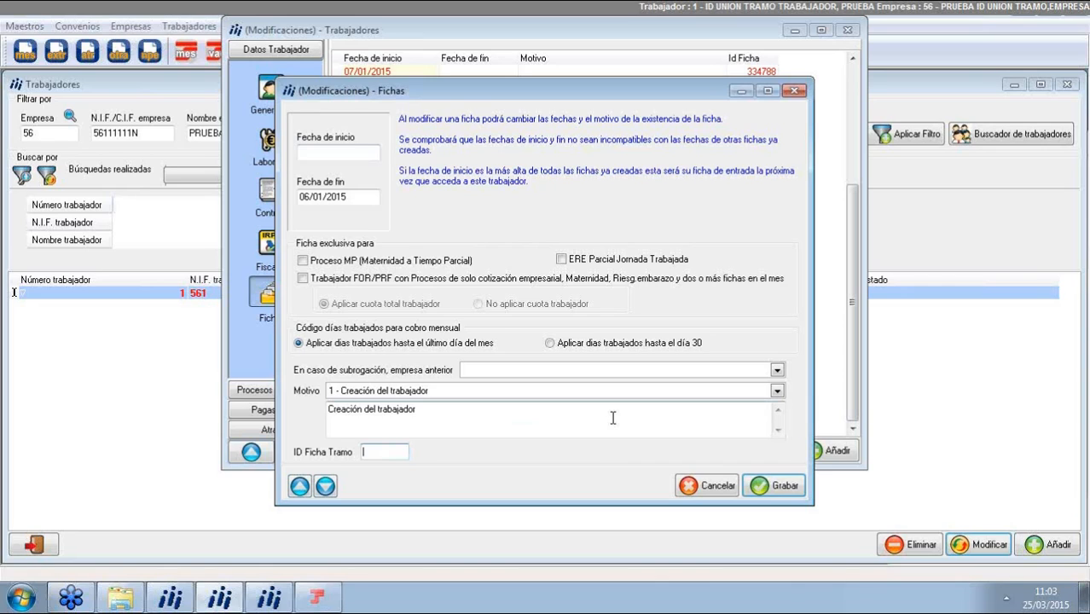
text(334788)
click(761, 492)
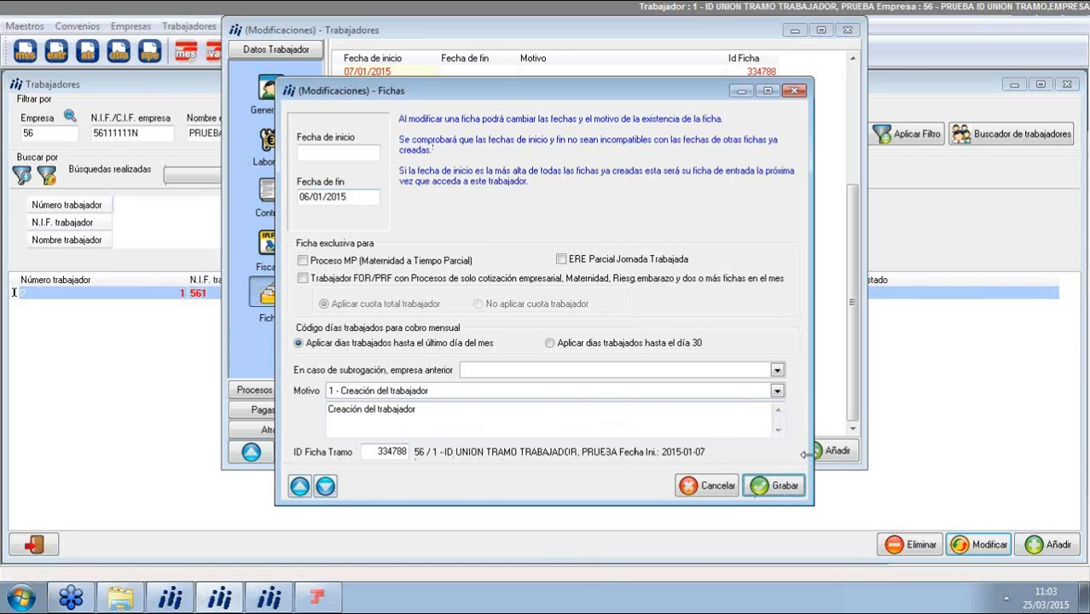
click(770, 486)
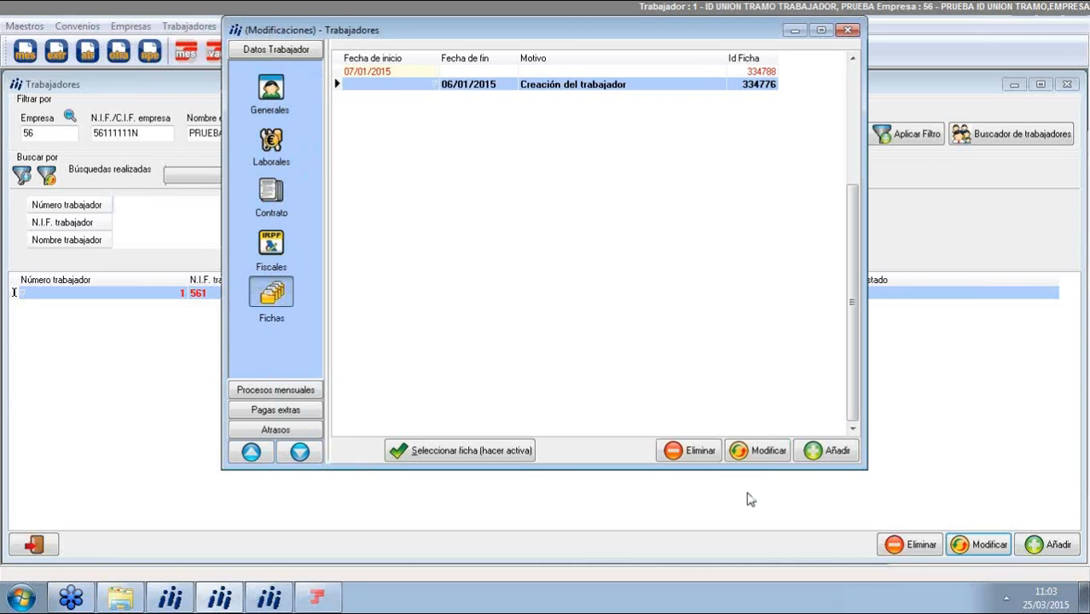
Step: Calculate the worker's February 2015 payroll with output to screen, and close the payslip preview
click(244, 390)
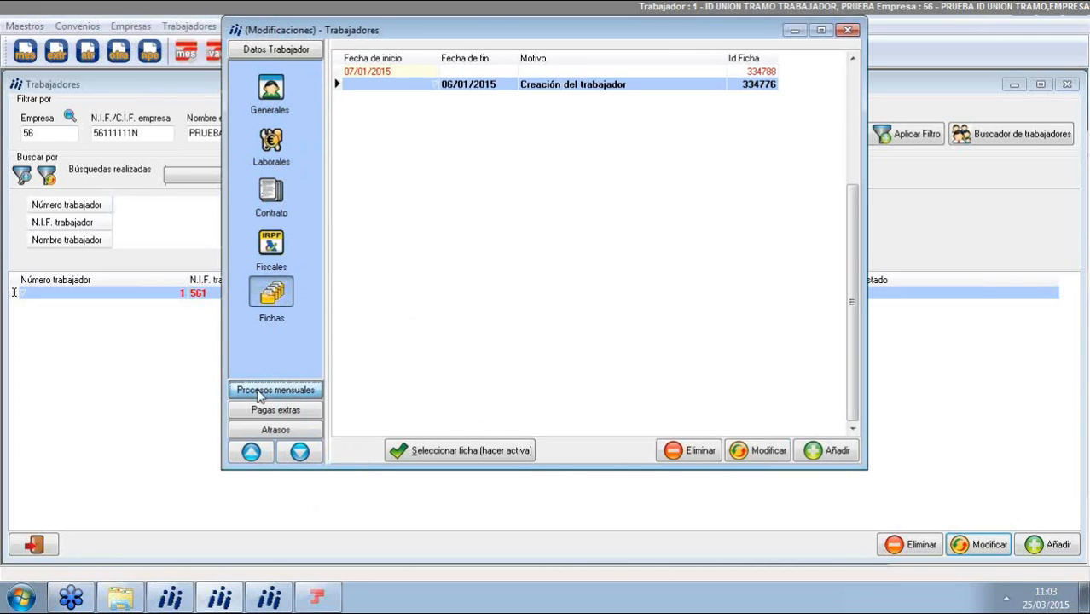
click(269, 149)
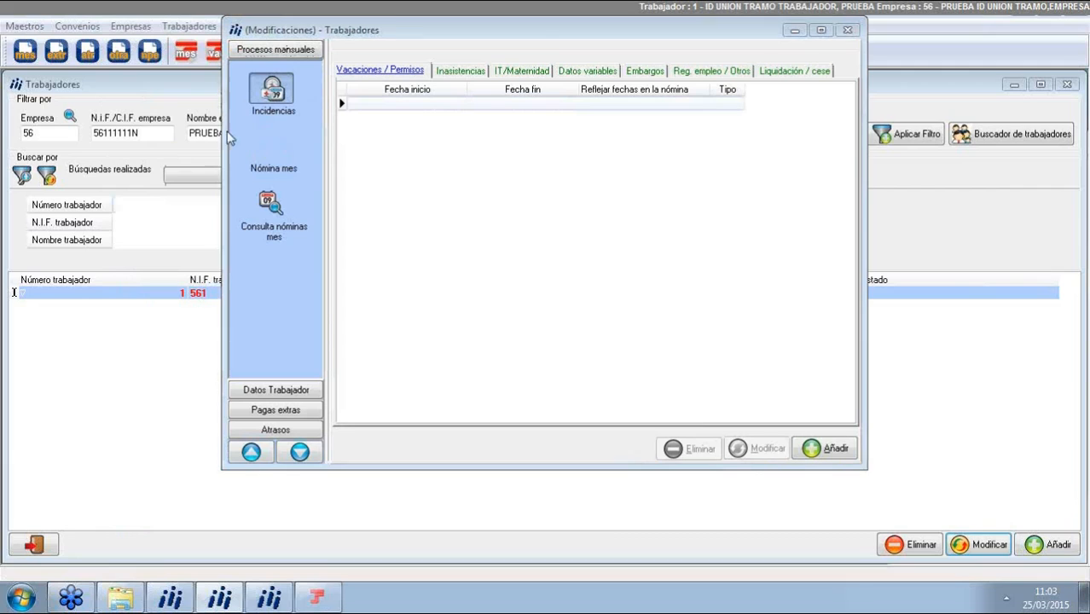
click(499, 241)
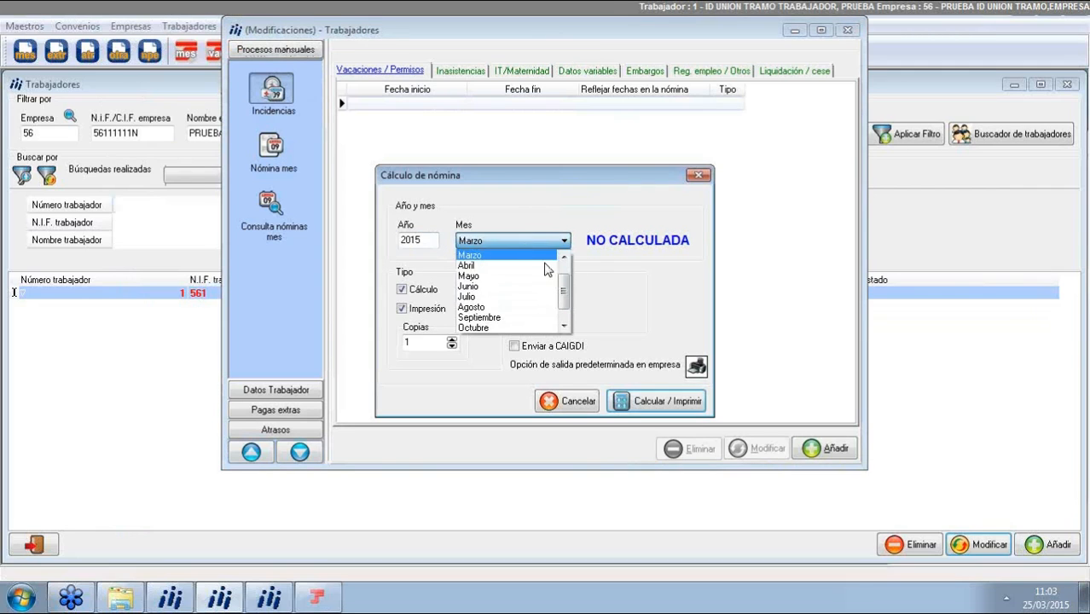
drag(564, 294, 567, 284)
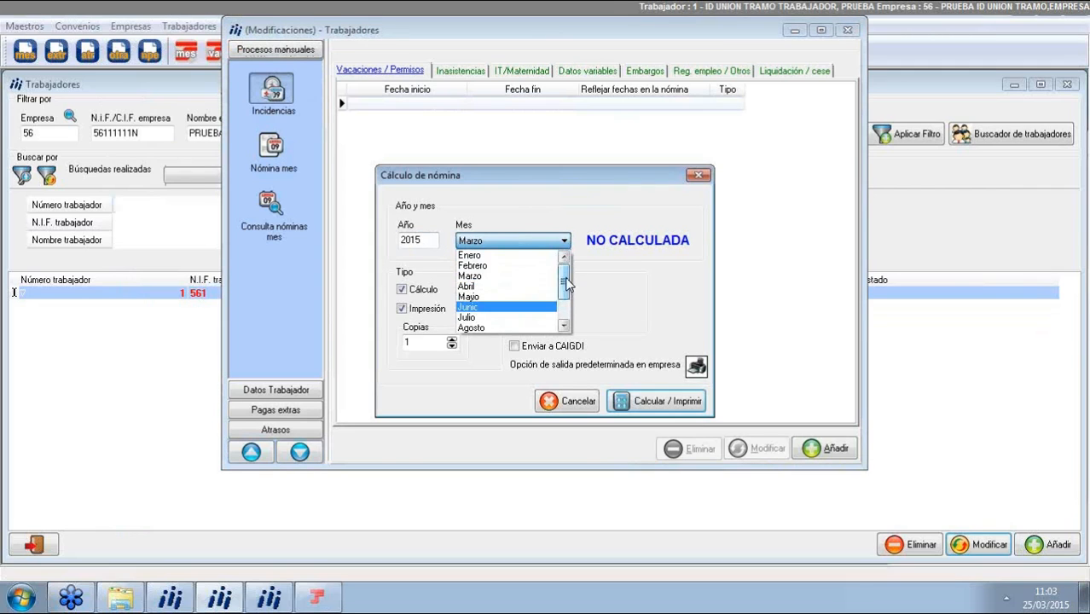
click(474, 266)
click(402, 306)
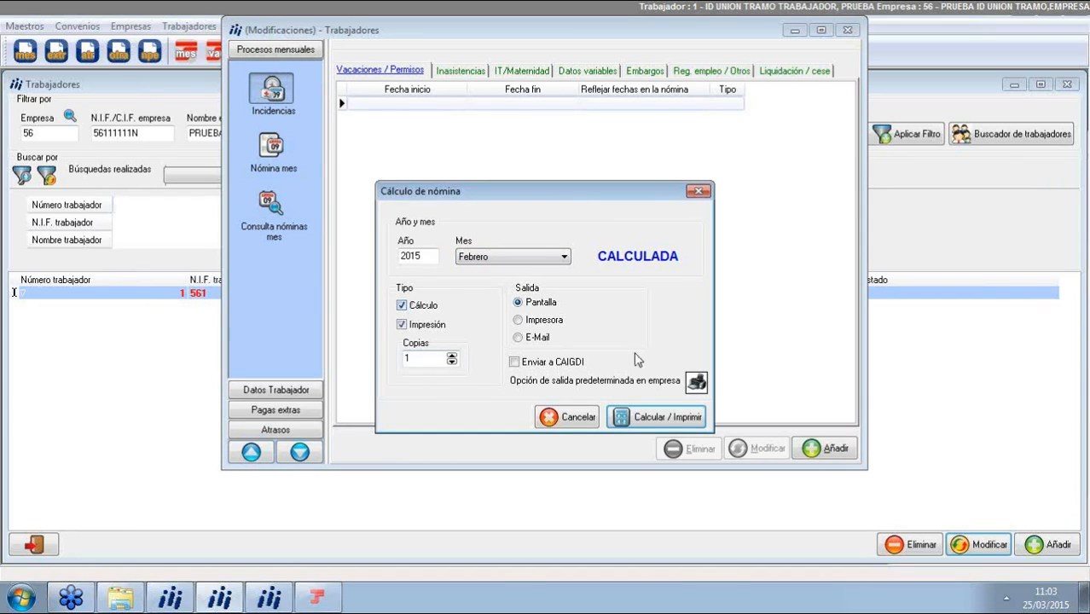
click(631, 415)
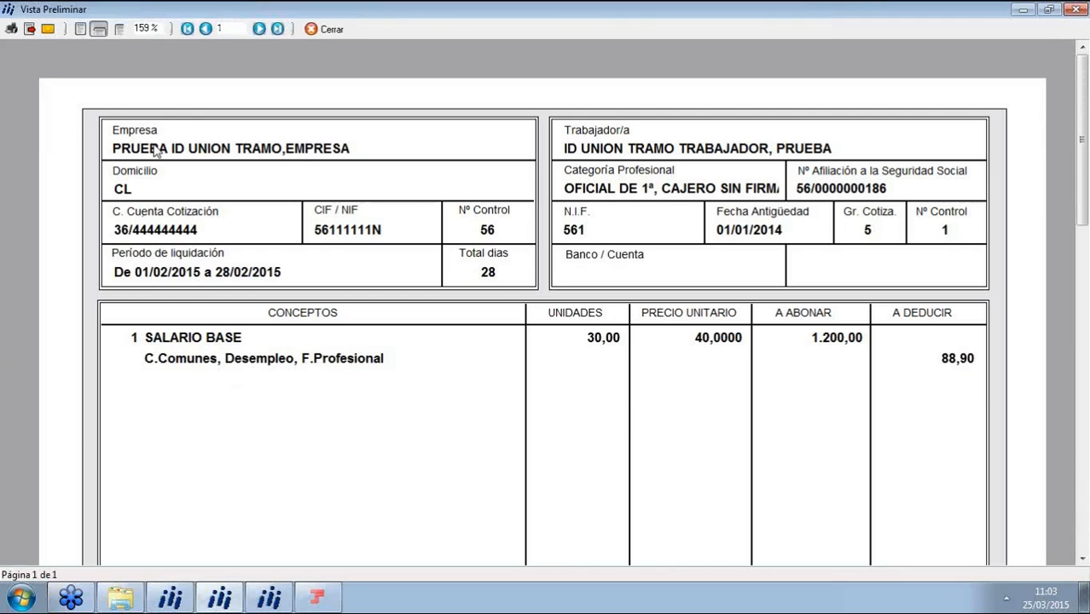
click(314, 30)
Step: Calculate the January 2015 payroll for both fichas, check the two payslips on screen, and close the payroll calculation
click(501, 260)
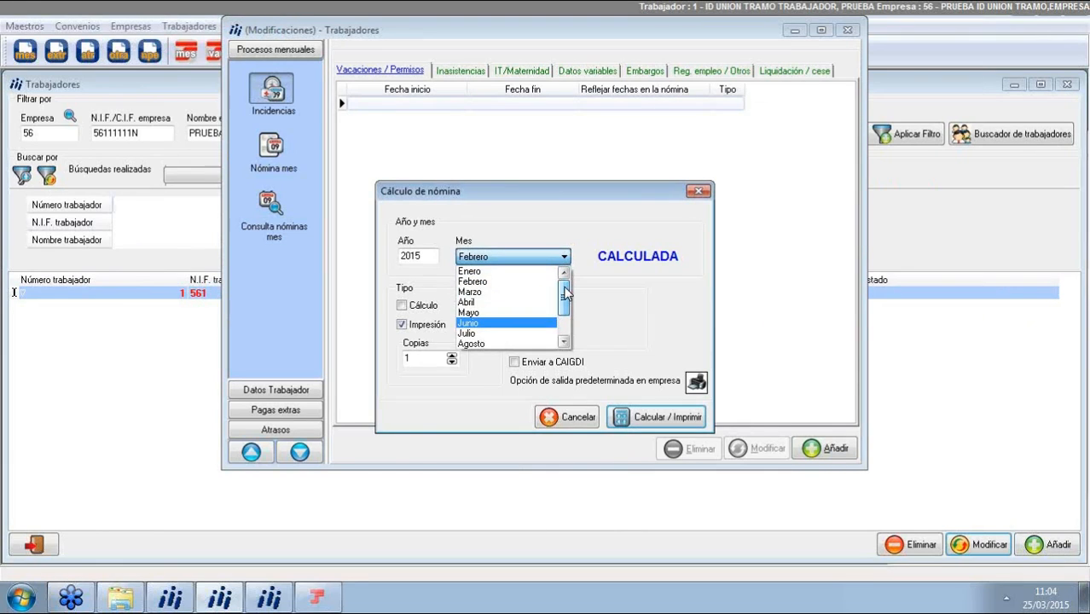
click(468, 271)
click(413, 261)
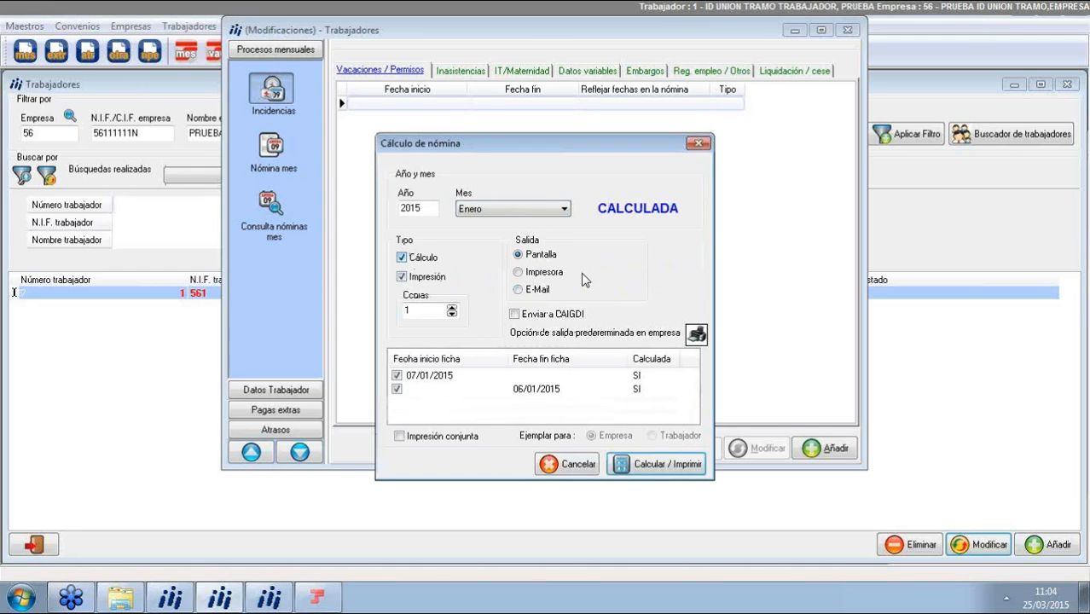
click(653, 463)
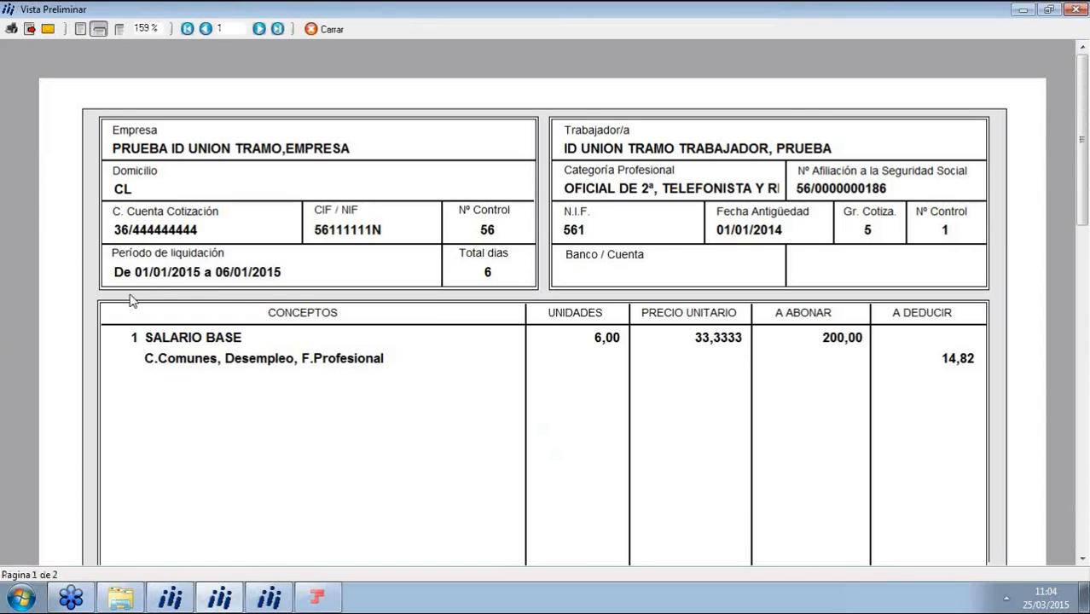
click(259, 29)
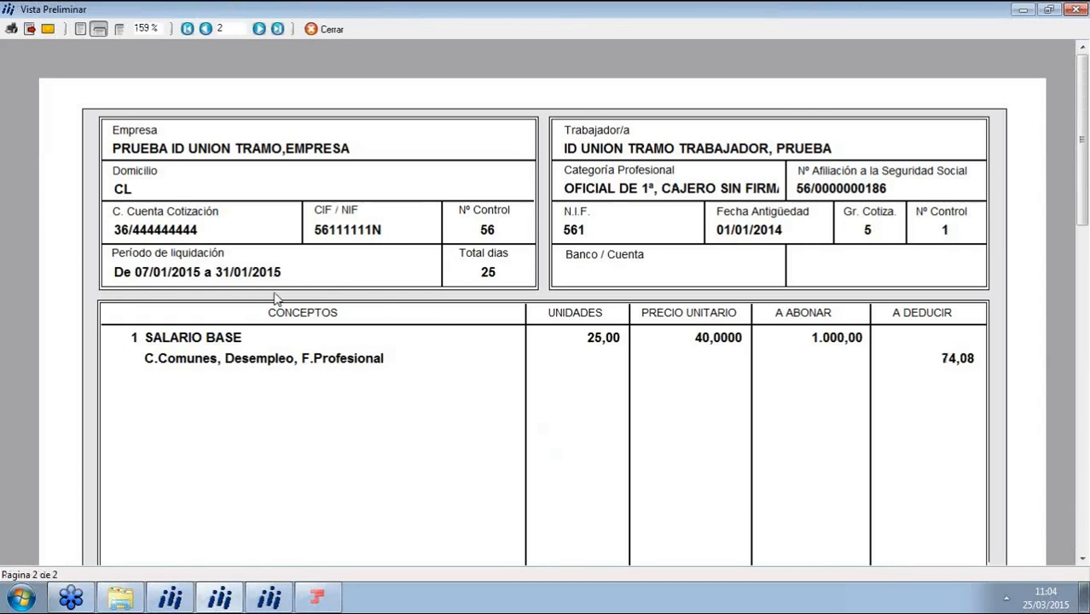
click(323, 31)
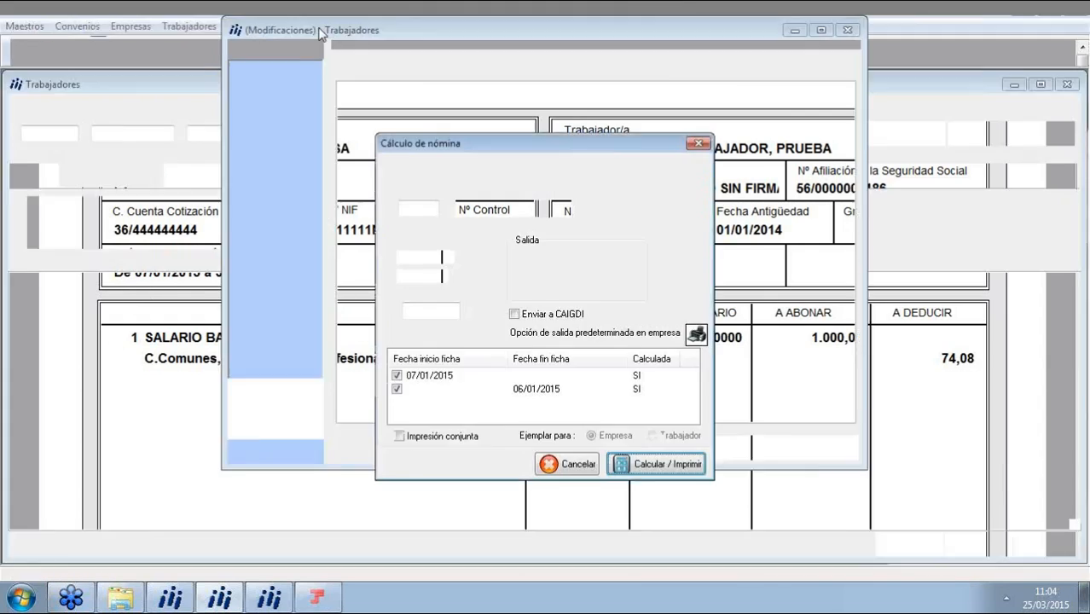
click(699, 151)
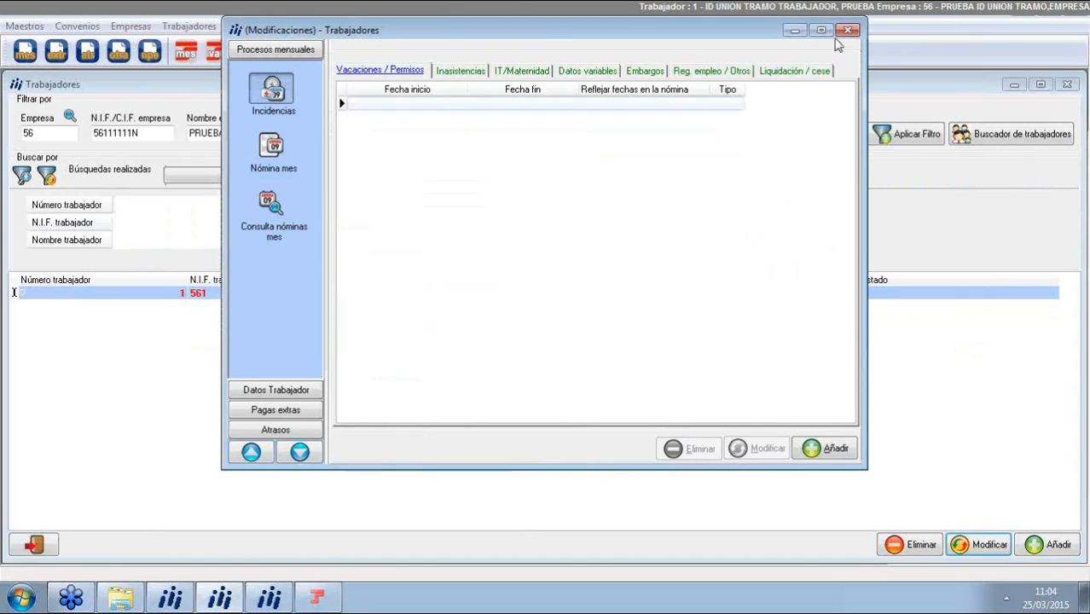
Step: Close the company 56 worker record and list, and list the workers of company 54, EMPRESA ERRORES,PRUEBA
click(848, 30)
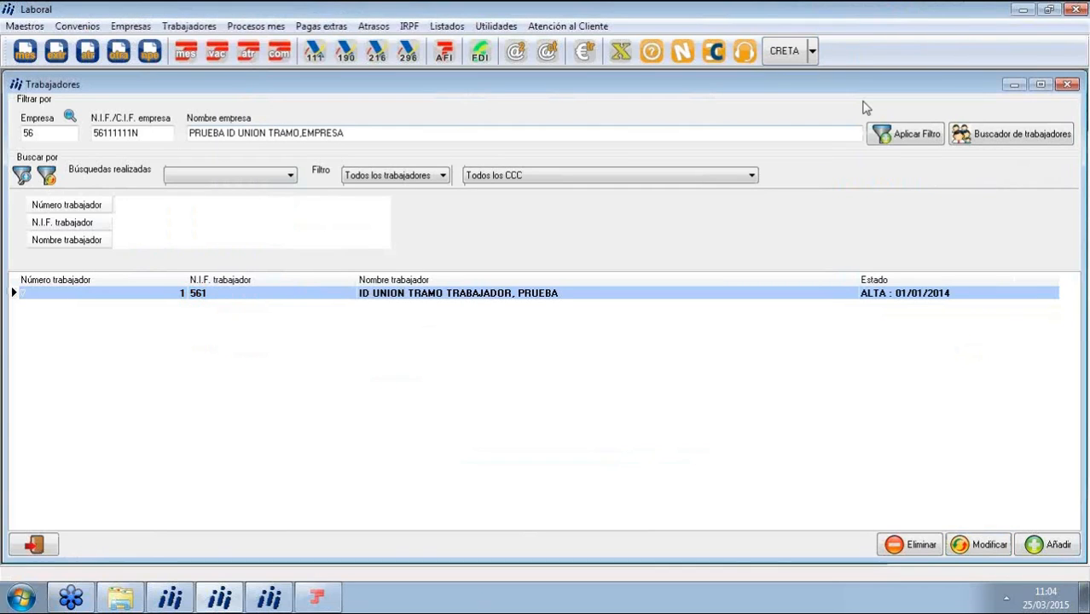
click(1066, 84)
click(180, 26)
click(69, 117)
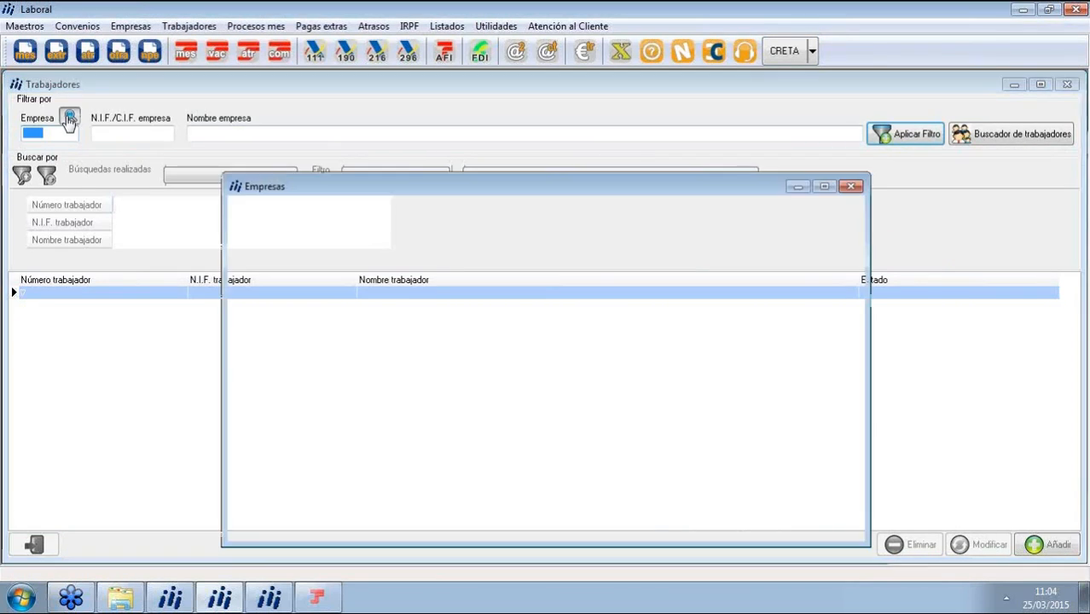
click(298, 192)
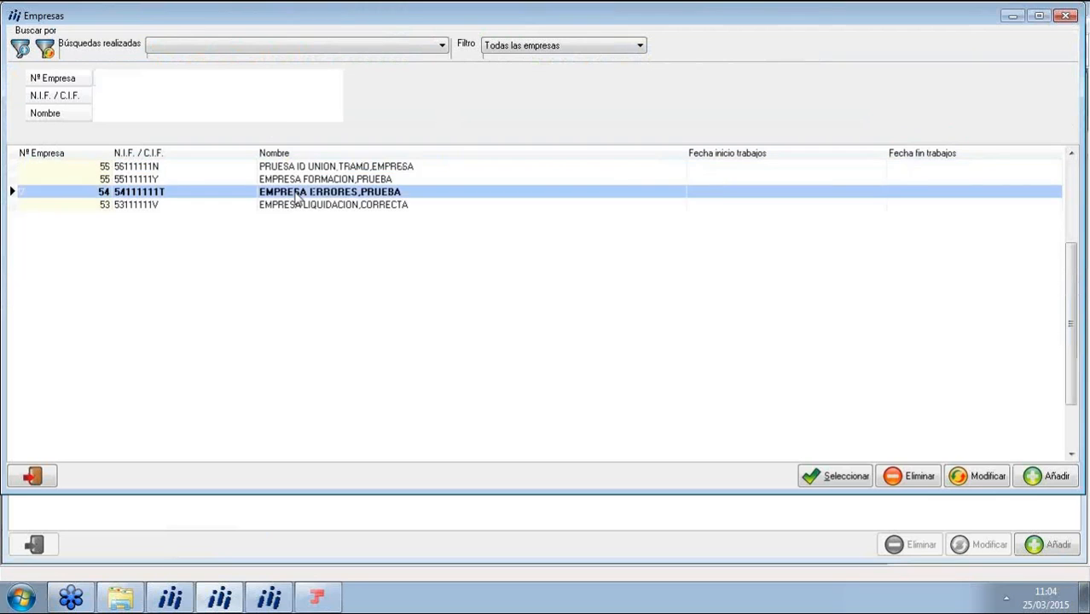
double_click(298, 197)
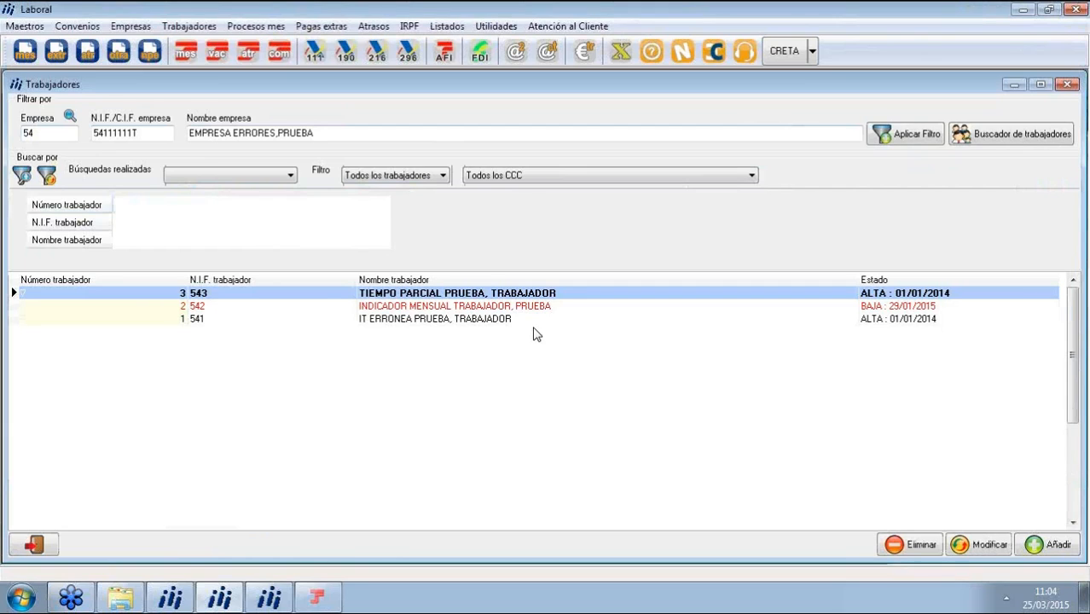
Step: In worker 1's IT/Maternidad incidents, set the end date of the 27/11/2014 sick leave to 26/01/2015 and save it
click(366, 323)
double_click(368, 323)
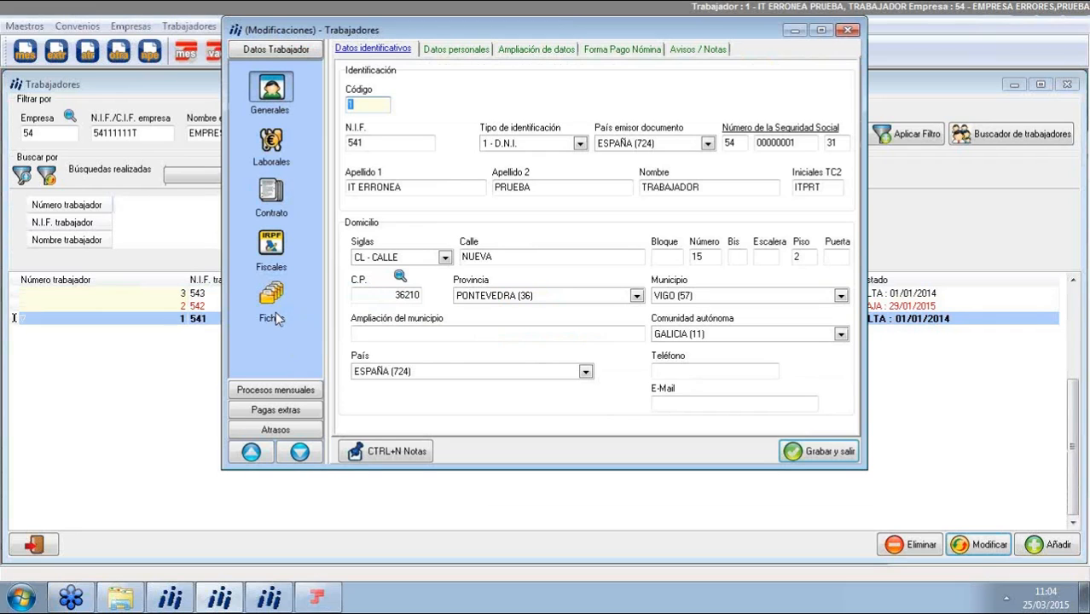
click(254, 389)
click(528, 71)
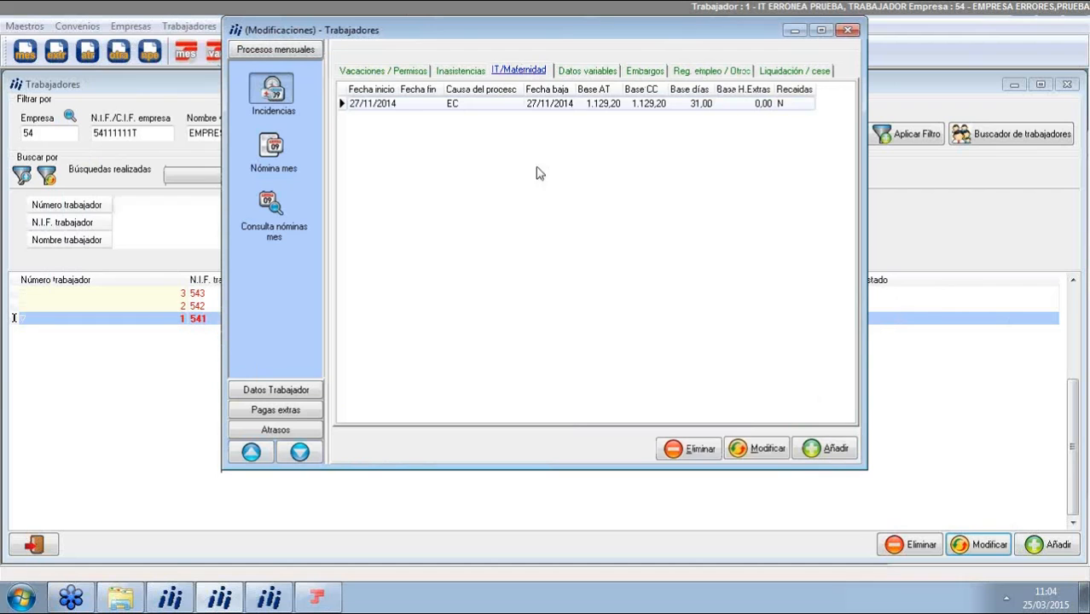
double_click(407, 104)
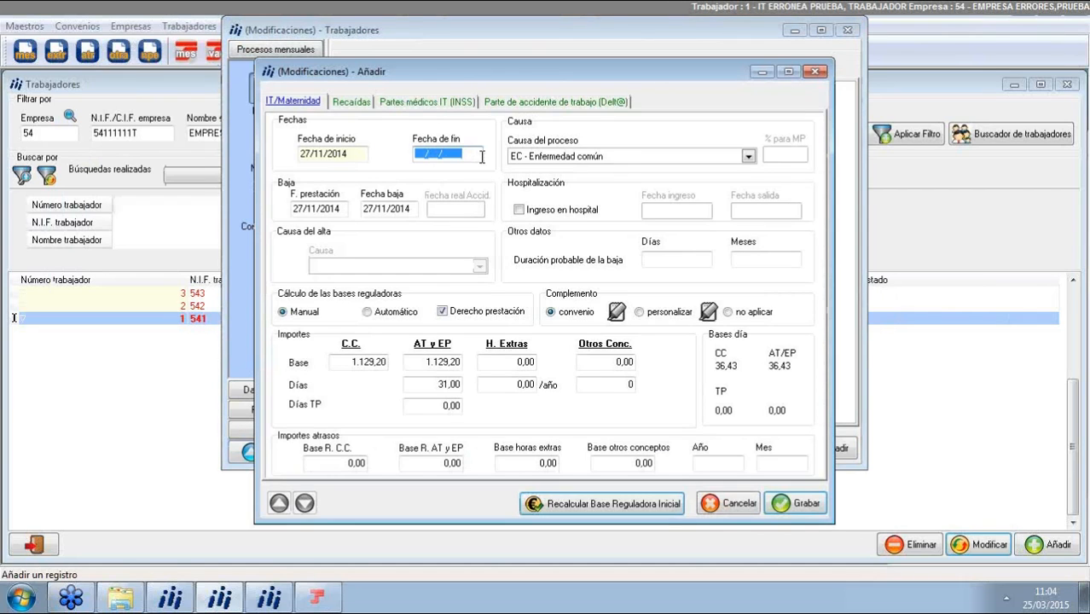
text(26/01/2015)
click(791, 503)
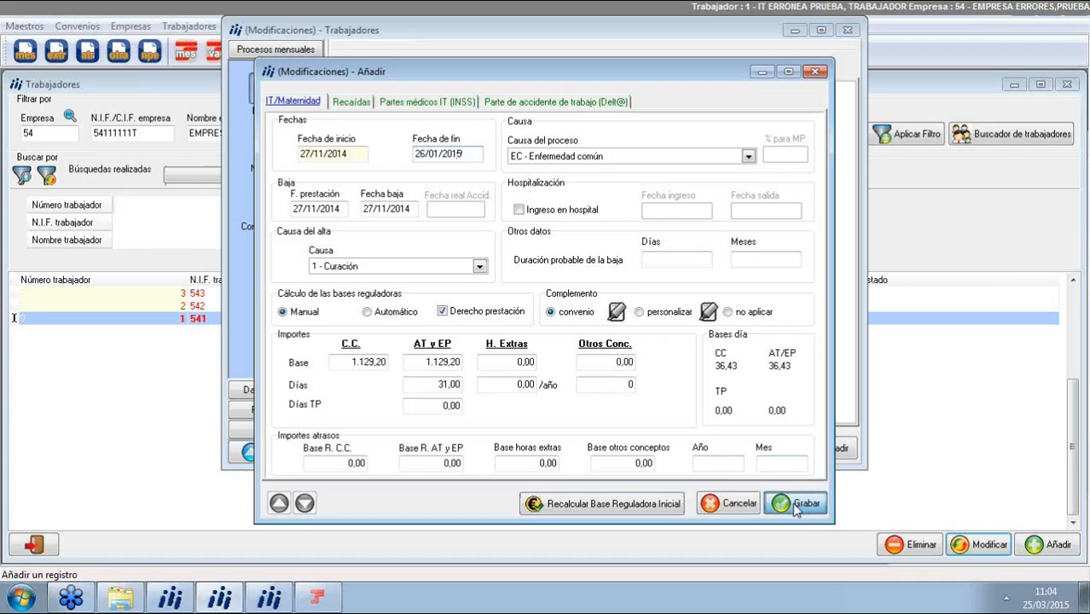
Step: Recalculate worker 1's January 2015 payroll to screen, check the payslip, and close the payroll calculation
click(269, 147)
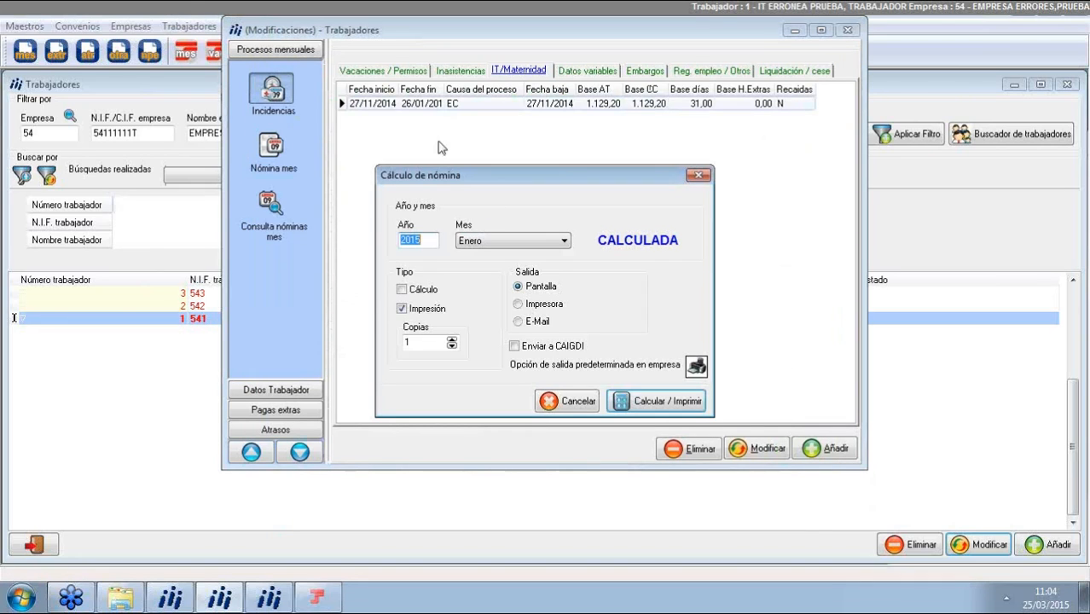
click(401, 290)
click(621, 402)
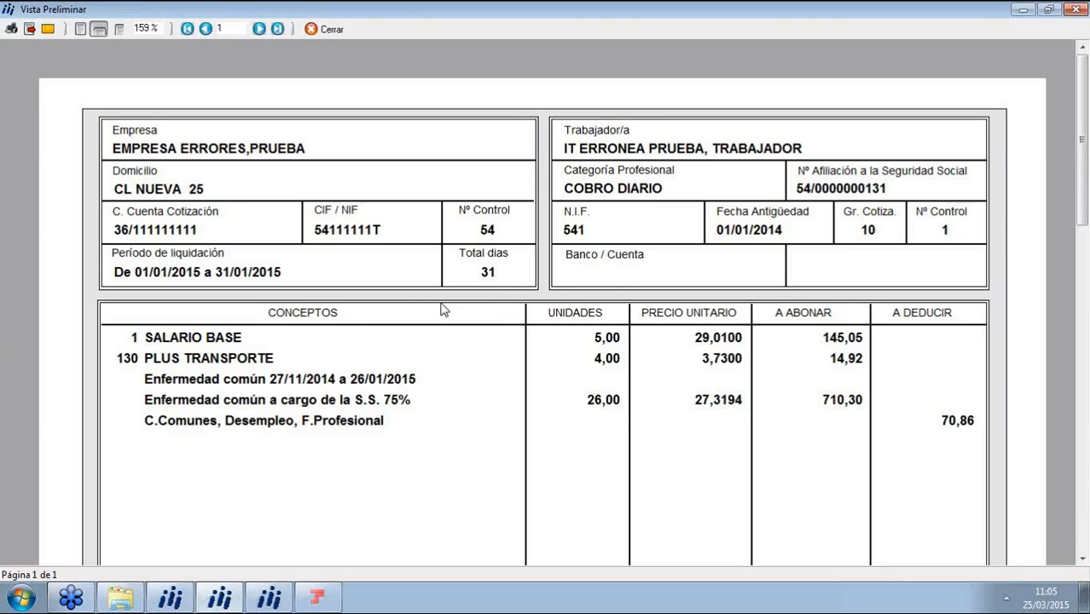
click(310, 30)
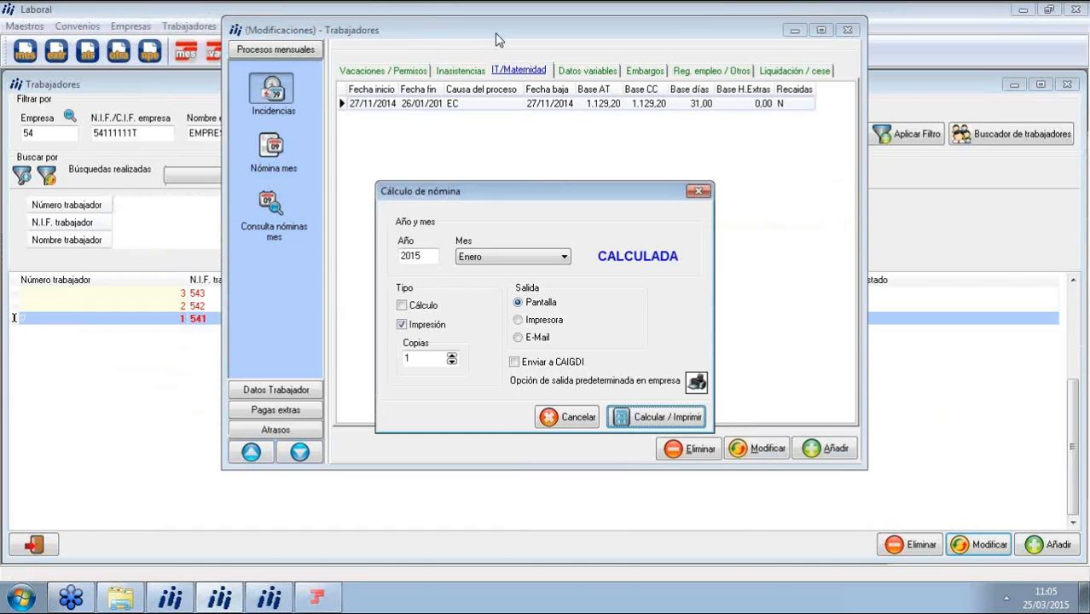
click(698, 191)
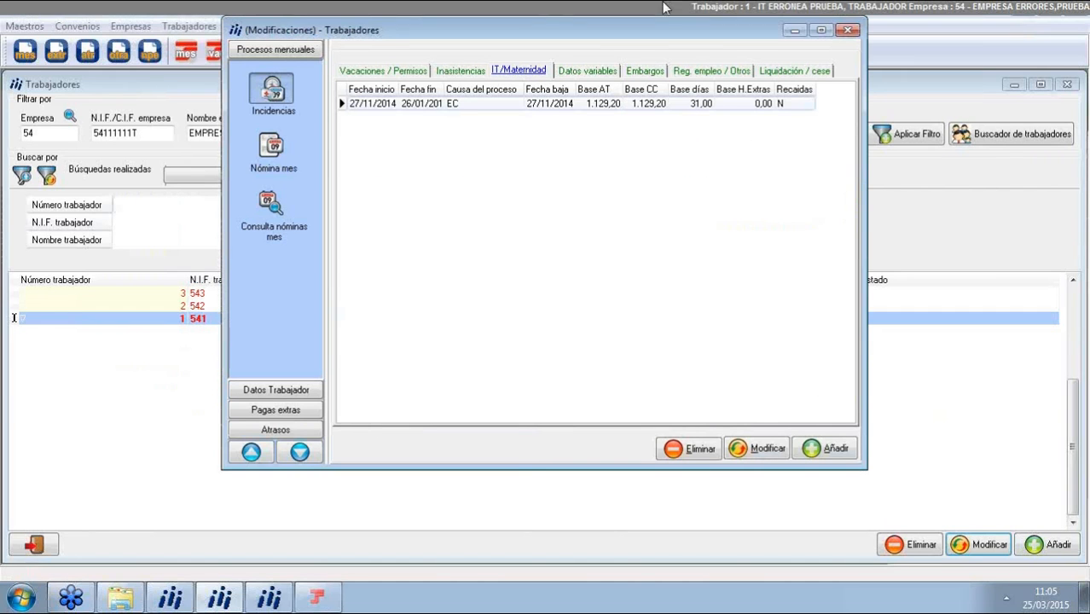
Step: Close worker 1's record, review the Laborales data of worker 3, the part-time worker of company 54, and close that record
click(849, 32)
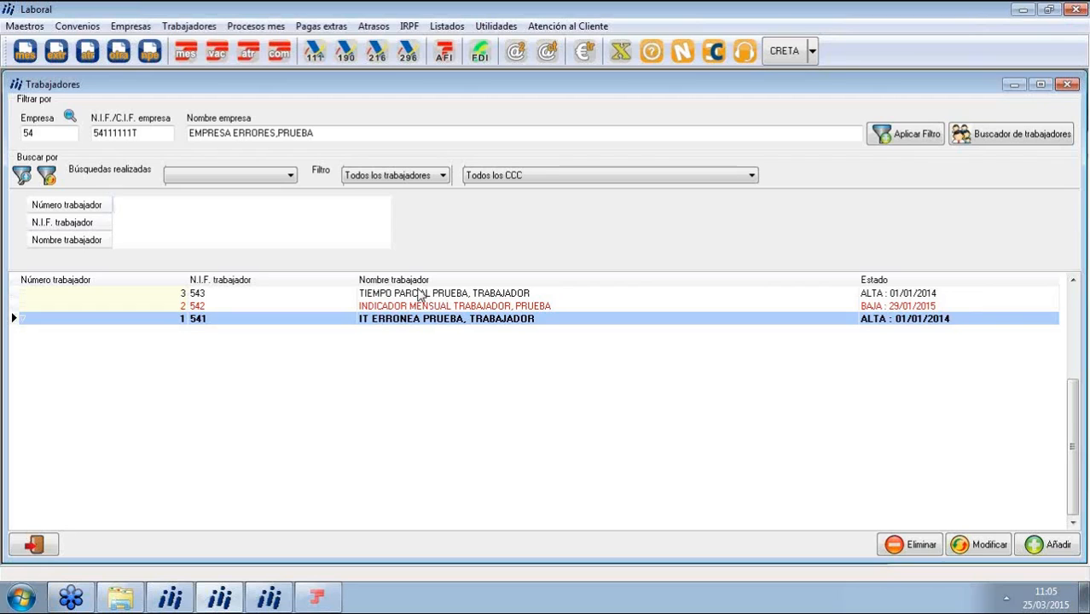
double_click(392, 293)
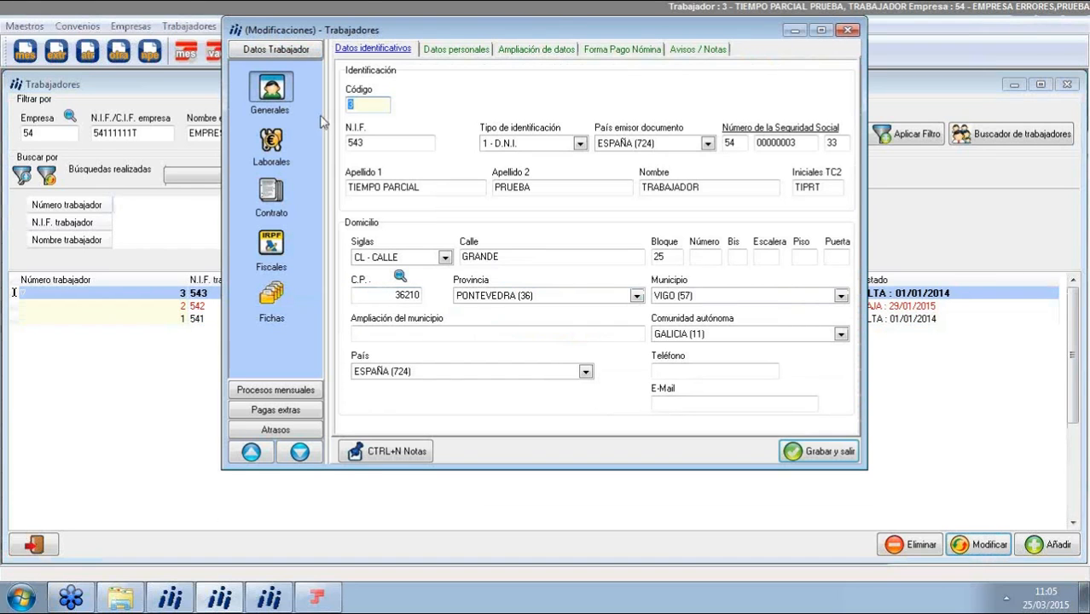
click(271, 143)
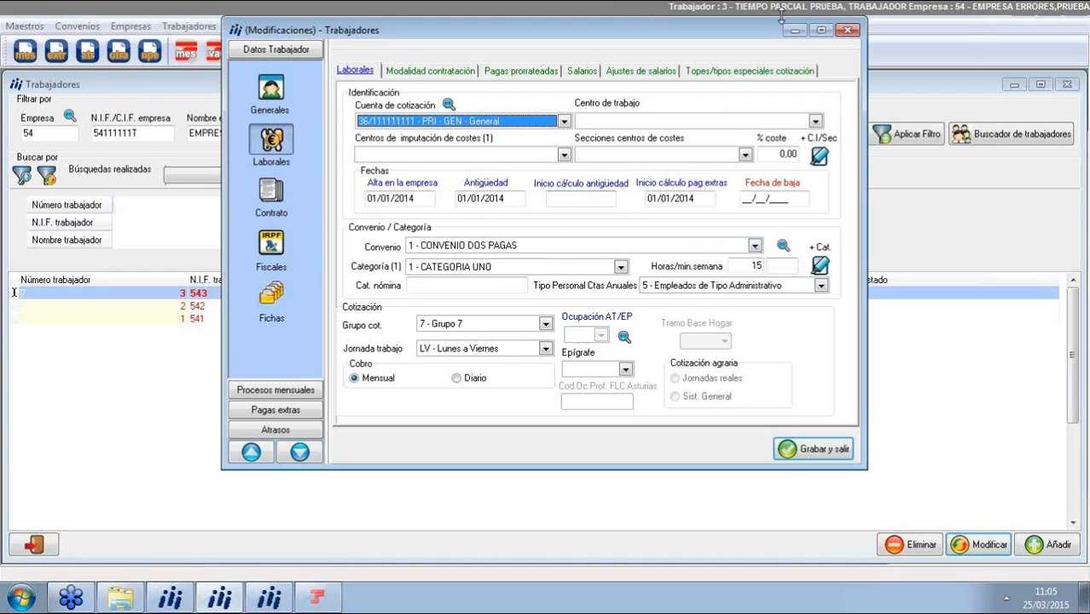
click(848, 29)
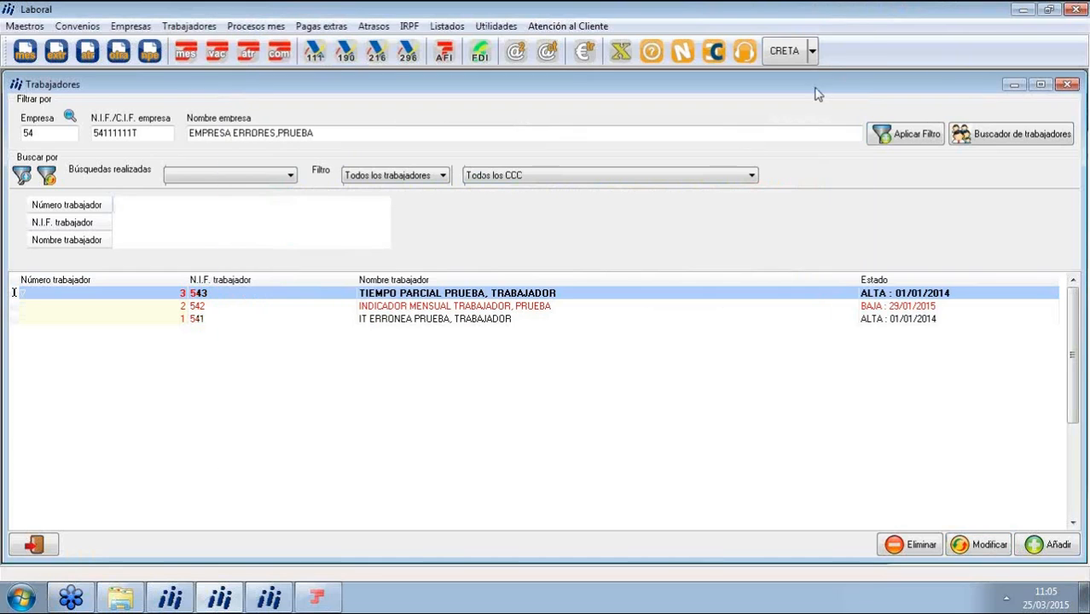
Step: Review the contribution group and dates in the Laborales data of company 54's worker 2, and close the record
double_click(422, 311)
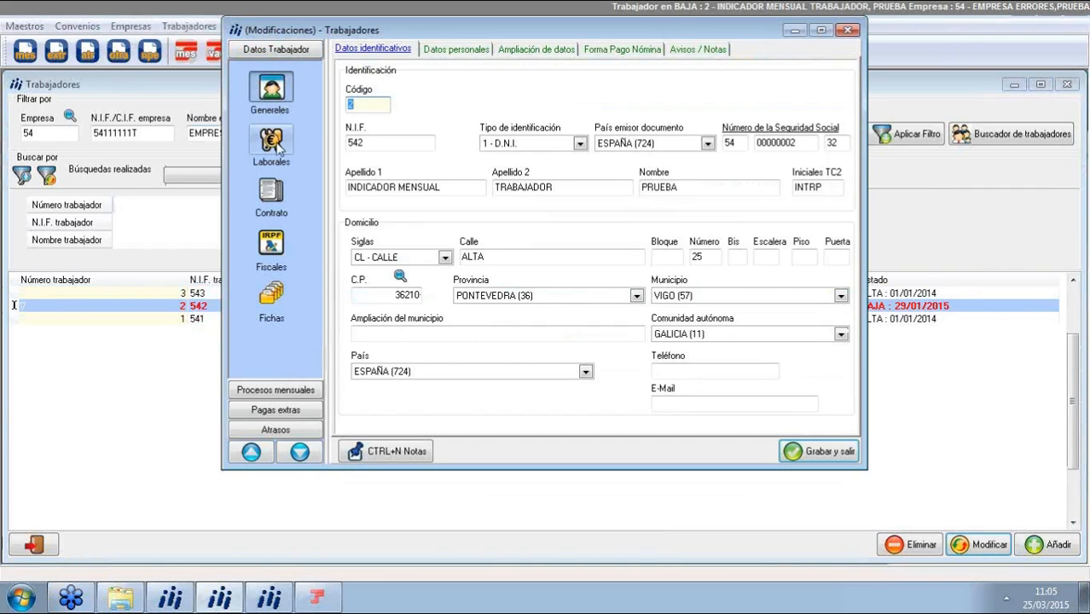
click(271, 143)
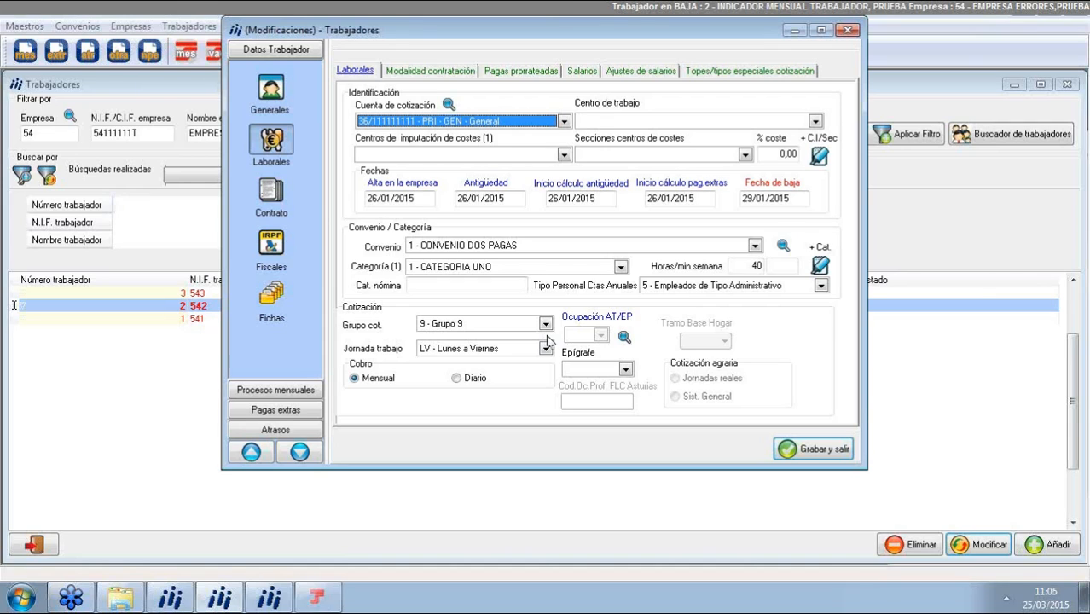
click(847, 30)
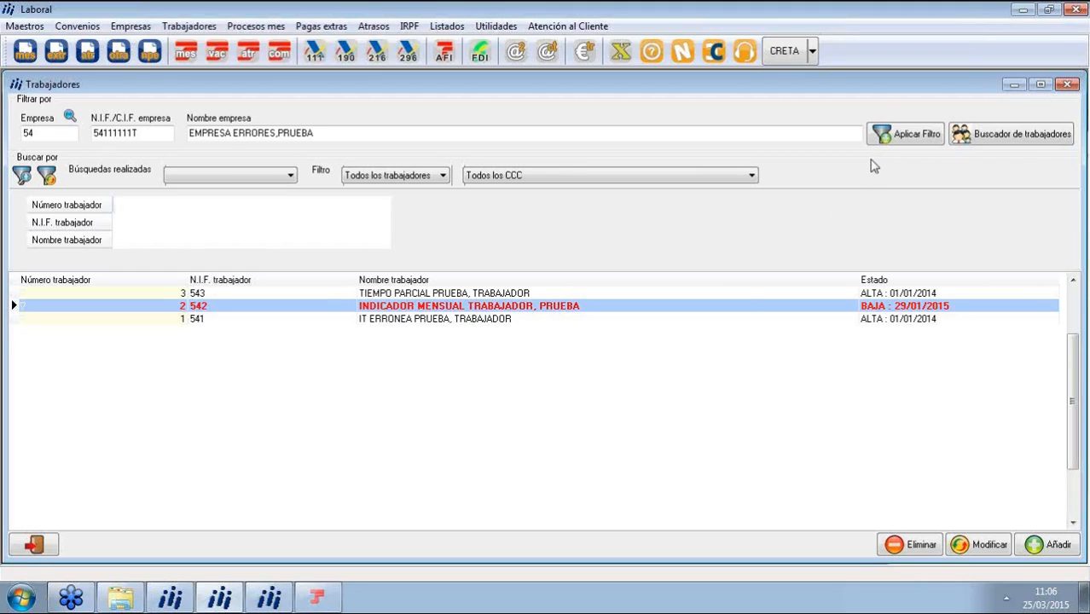
Step: Close the company 54 worker list and list the workers of company 53, EMPRESA LIQUIDACION,CORRECTA
click(1066, 85)
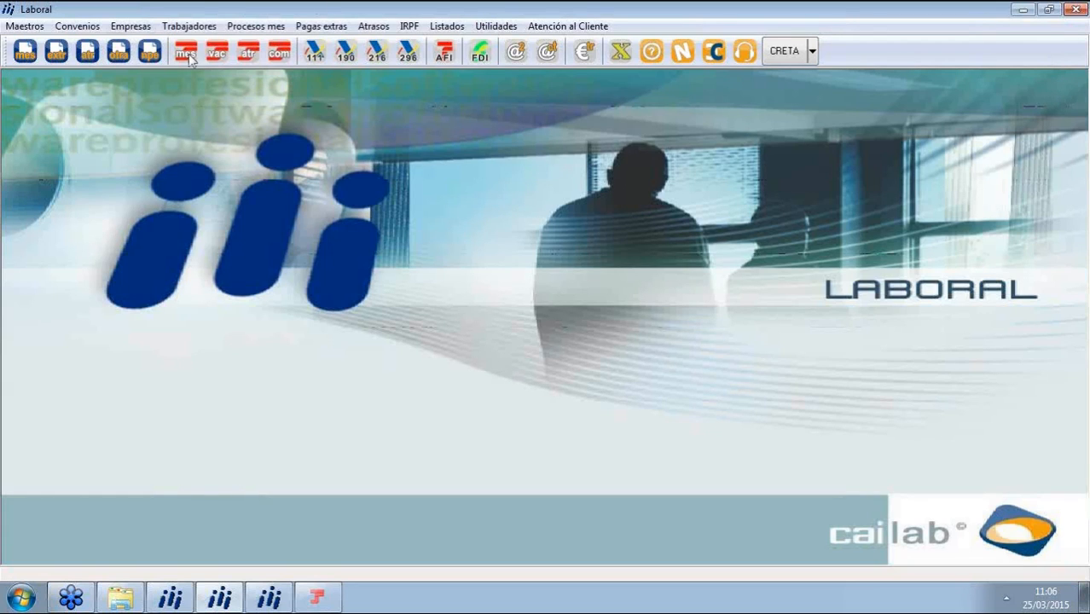
click(197, 26)
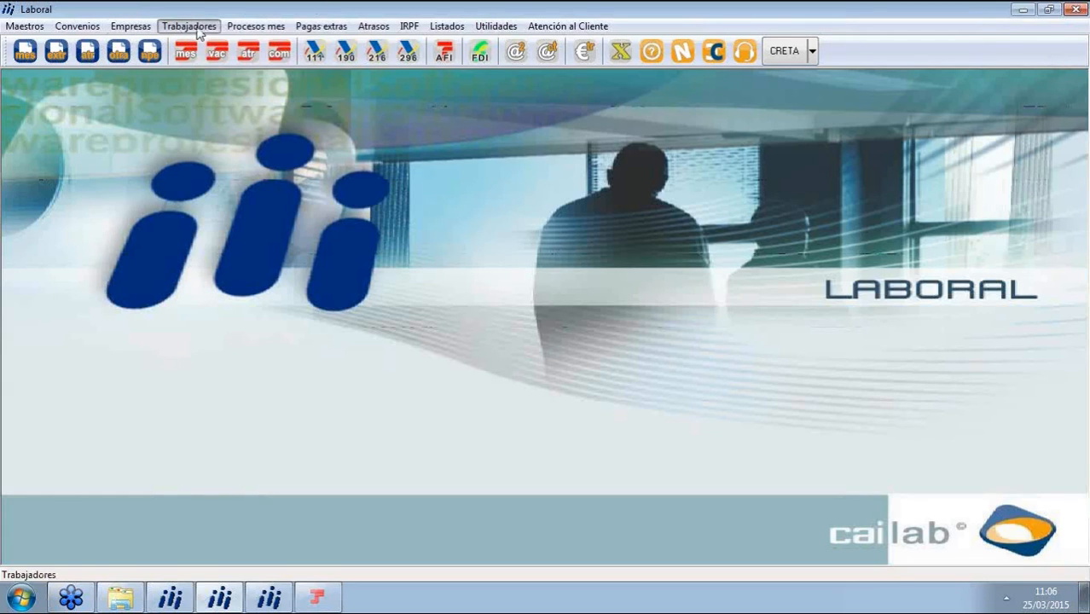
click(70, 116)
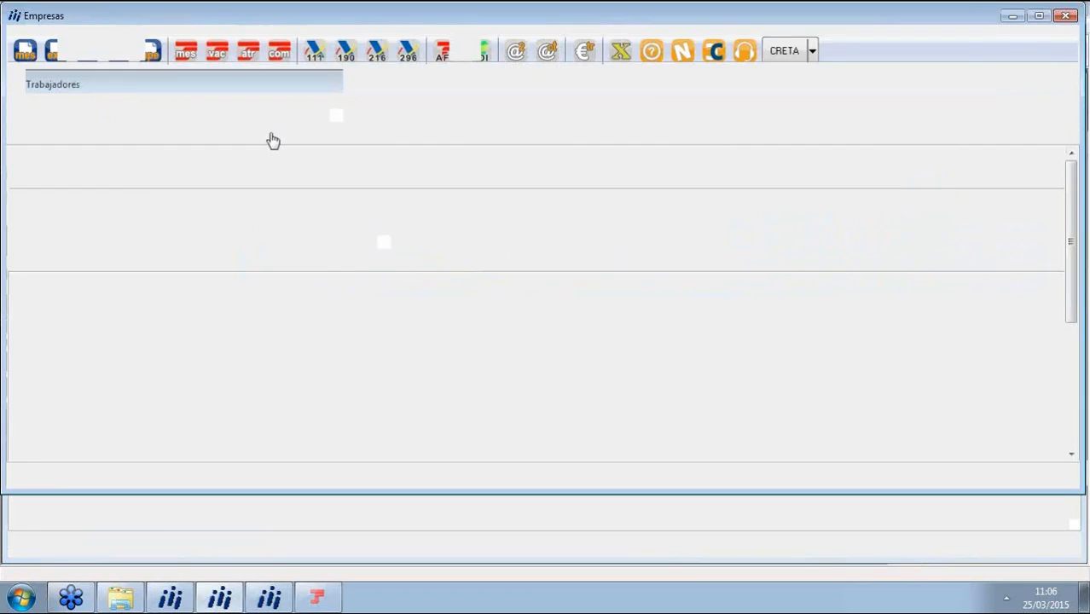
click(323, 207)
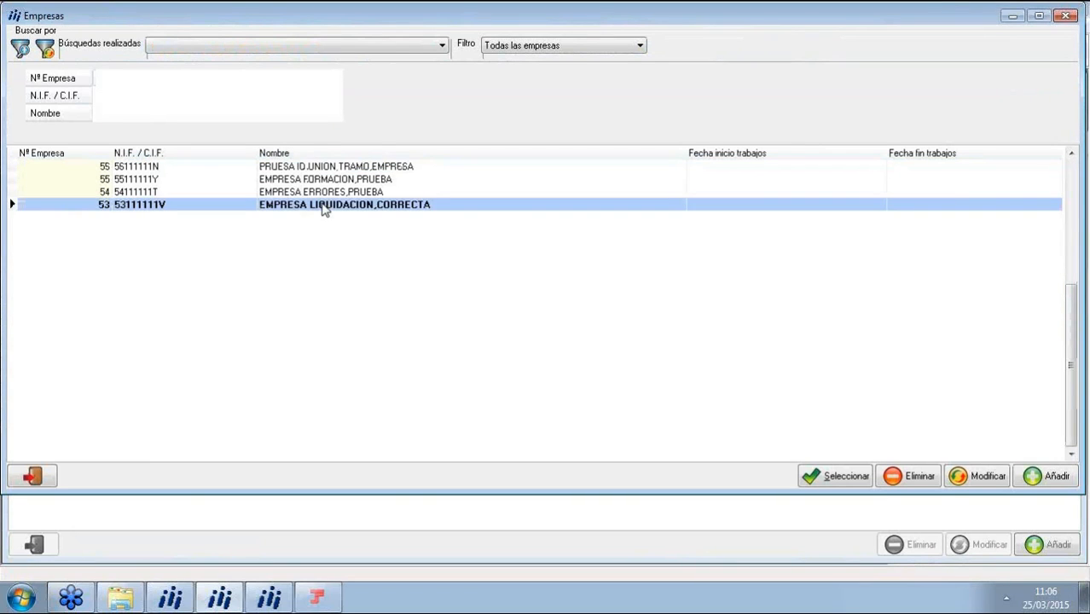
double_click(323, 209)
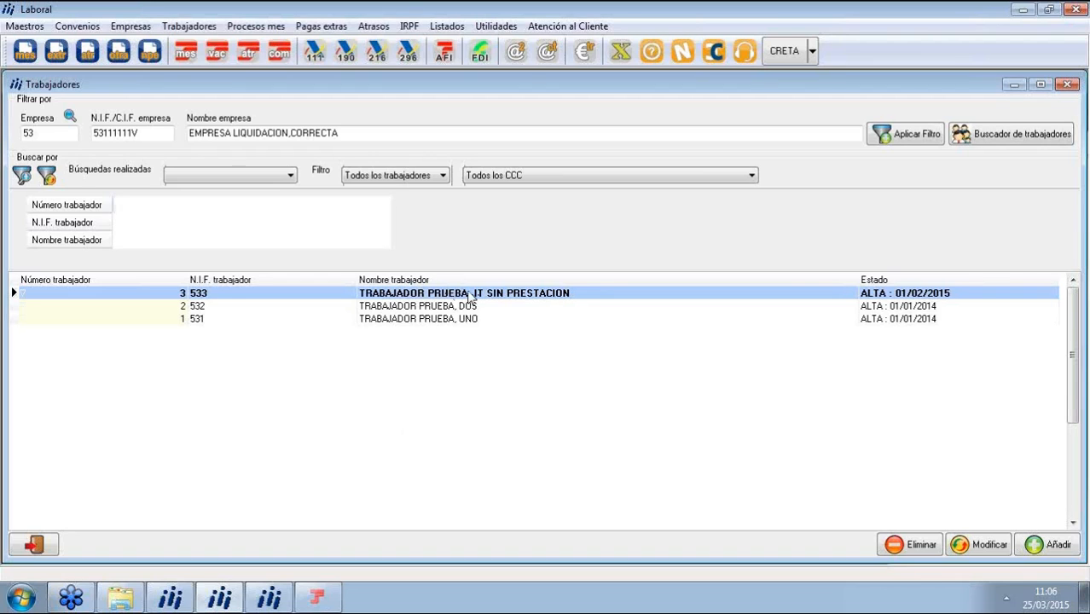
Step: Examine worker 3's 08/02/2015 sick leave in the IT/Maternidad incidents, including the Derecho prestación option, and save the entry
double_click(428, 299)
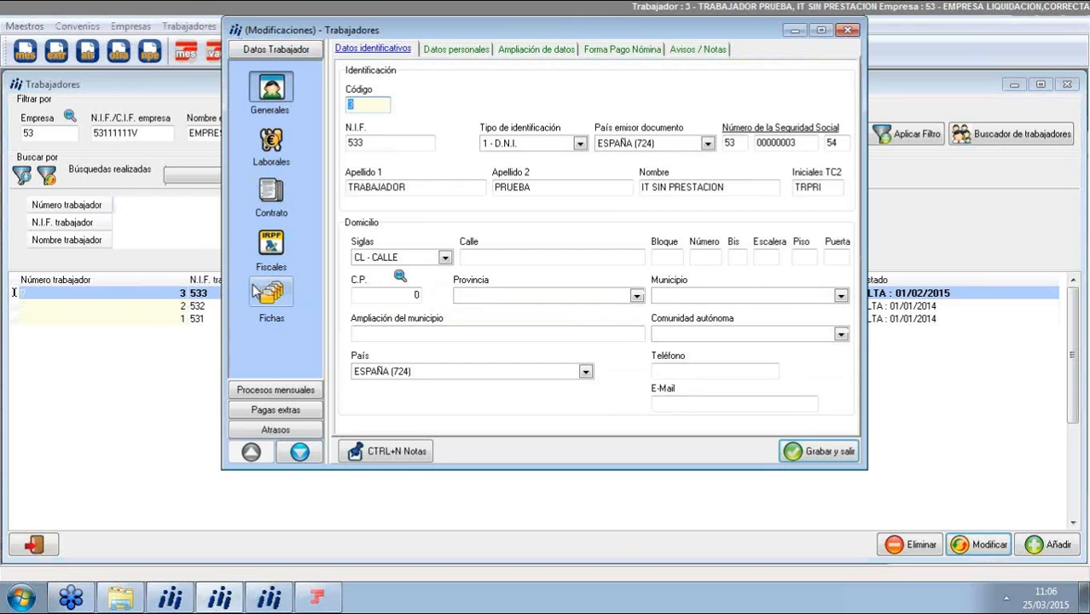
click(264, 392)
click(517, 71)
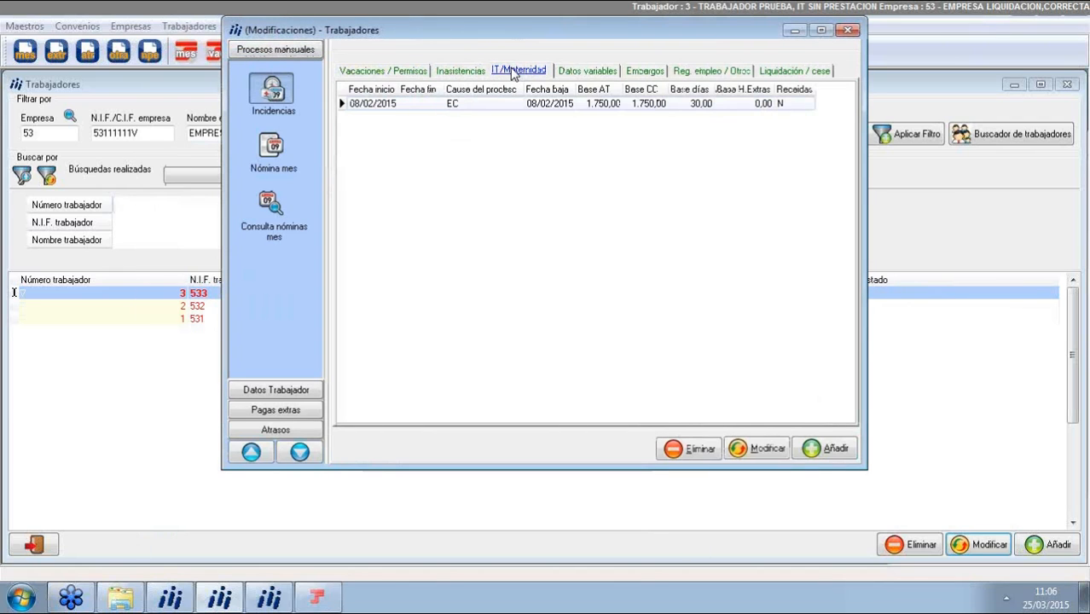
double_click(451, 109)
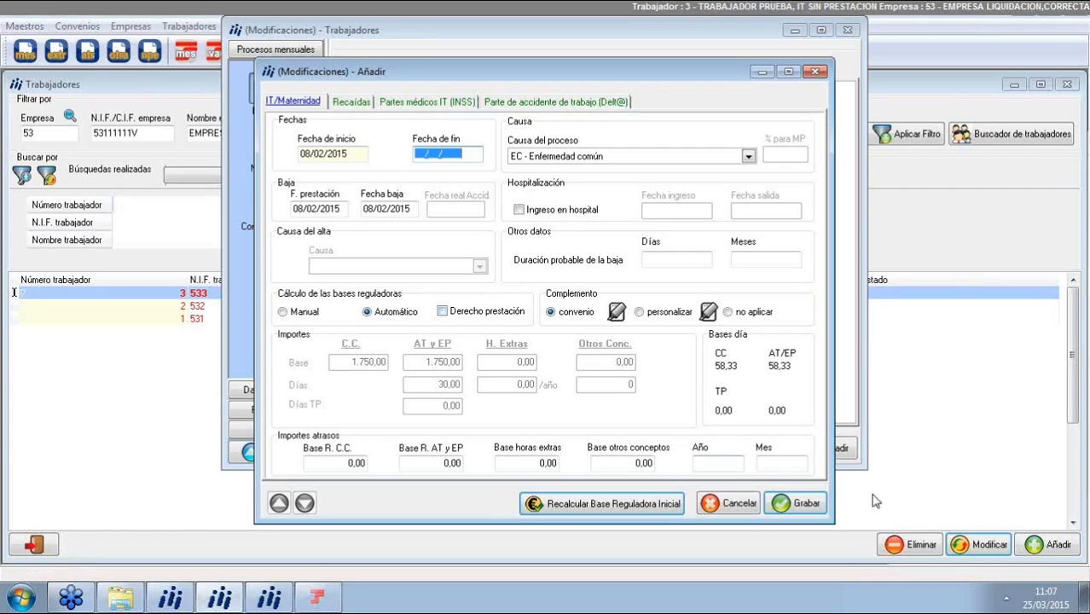
click(805, 504)
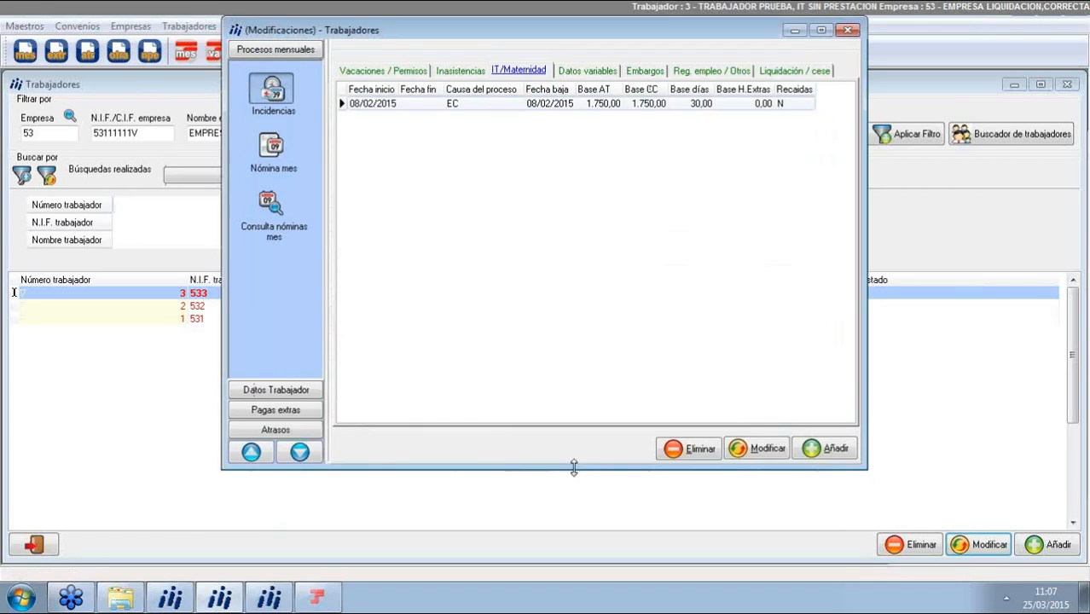
Step: Print worker 3's February 2015 payslip to screen without calculating it, check its contents, and close the payroll dialog
click(272, 147)
click(469, 241)
click(471, 264)
click(402, 304)
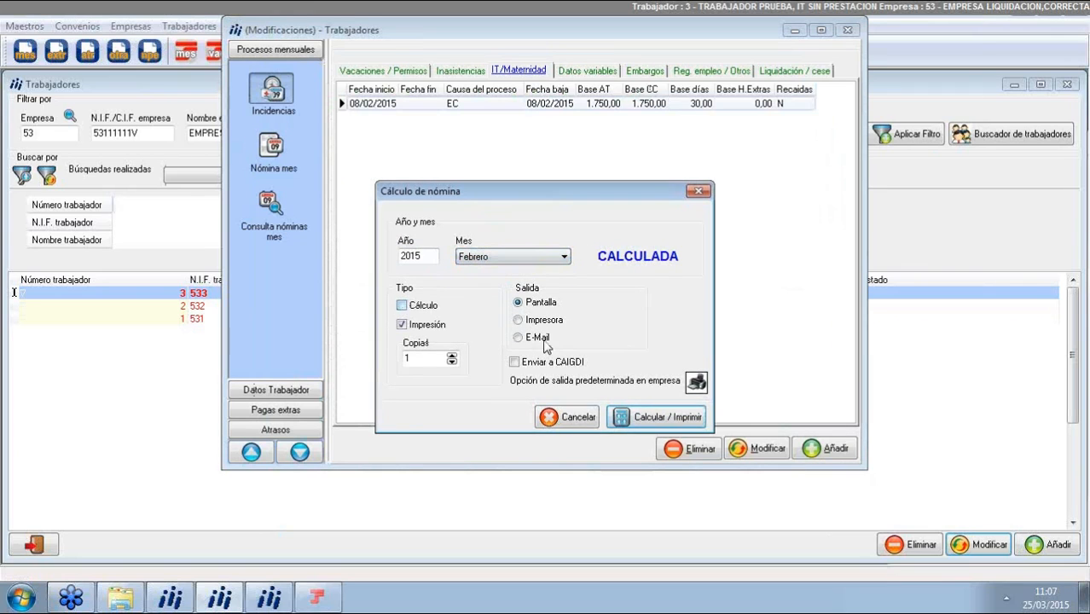
click(653, 423)
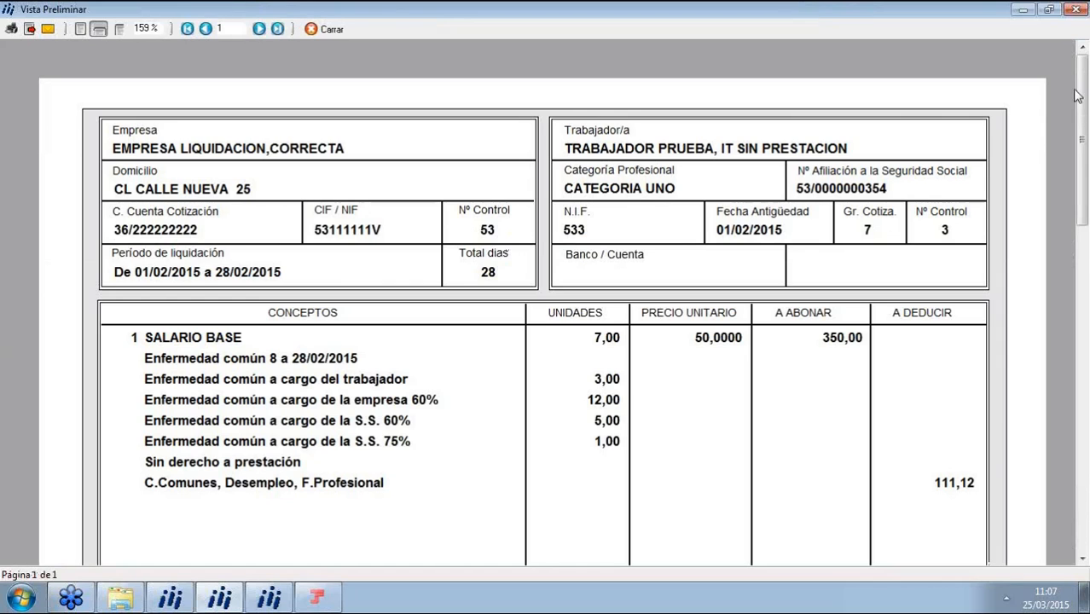
scroll(714, 204, down, 5)
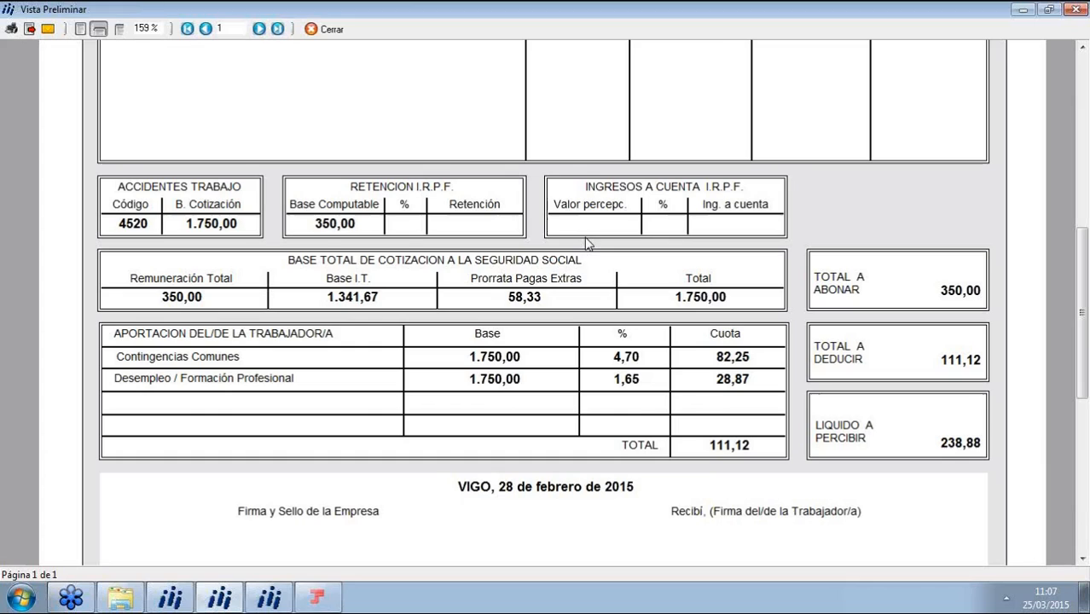
click(323, 33)
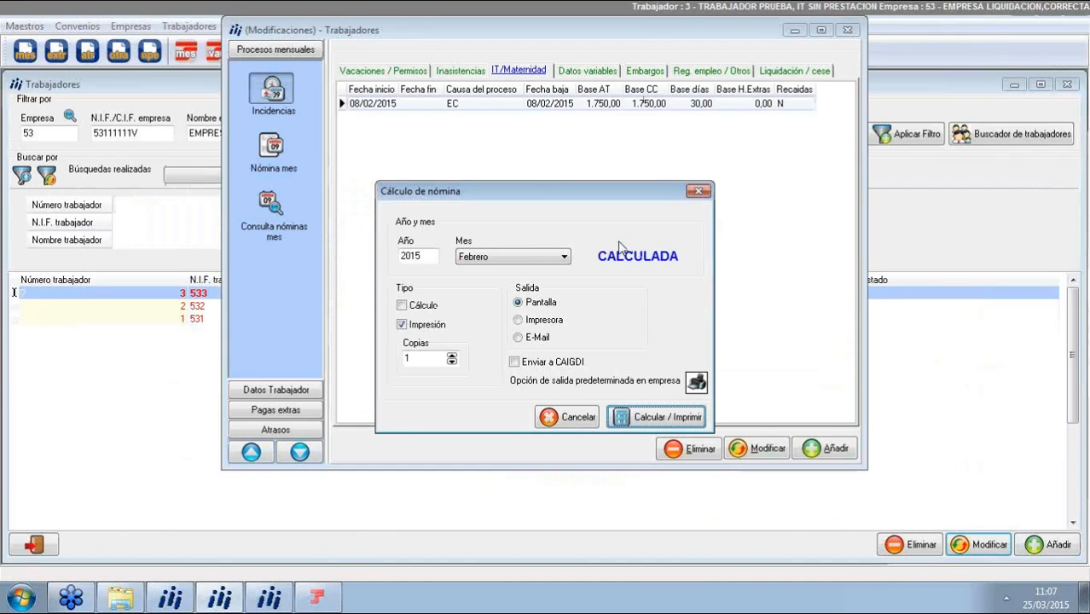
click(698, 191)
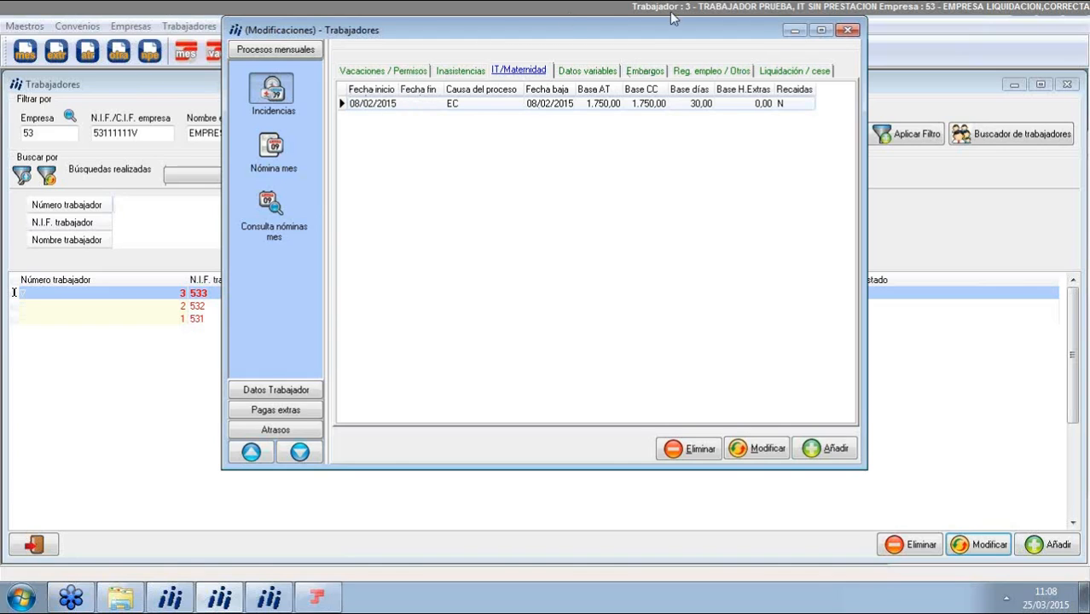
Step: Review the causes offered for a new Reg. empleo / Otros incident, discard the entry, and close the worker record and list
click(696, 73)
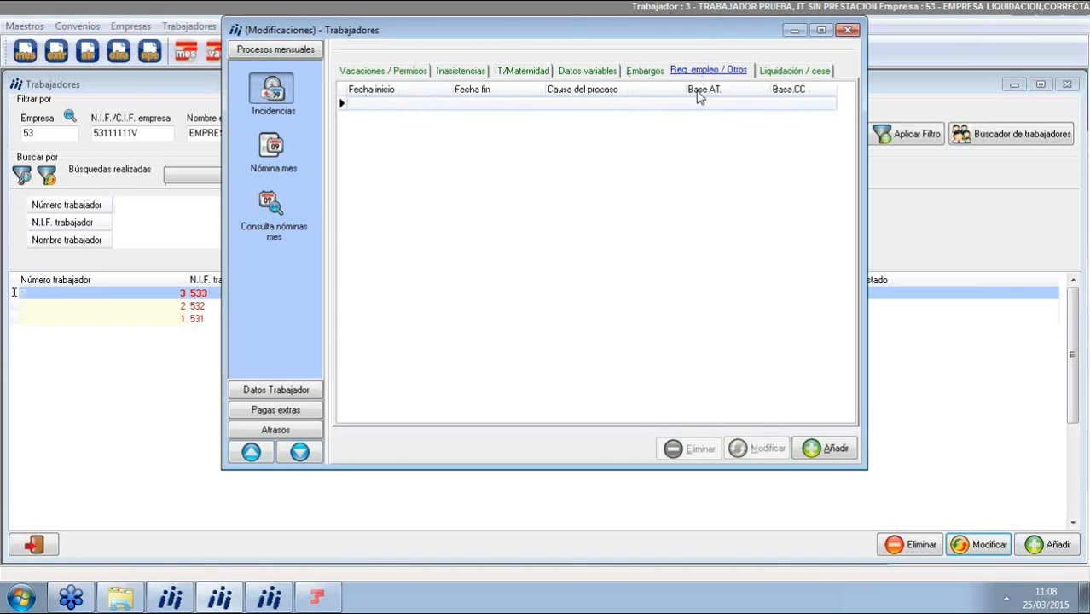
click(823, 449)
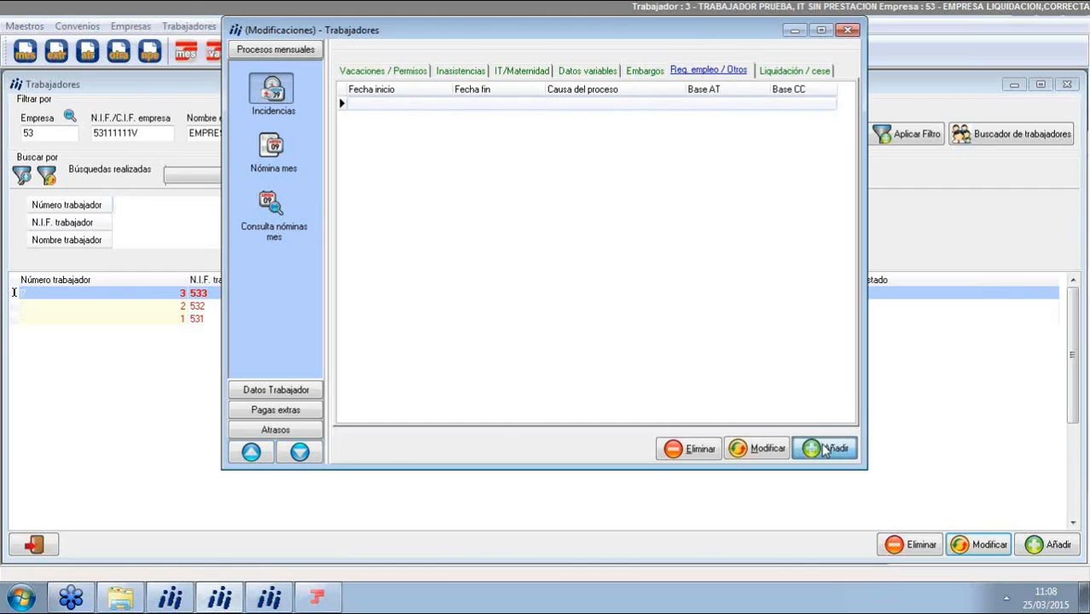
click(544, 227)
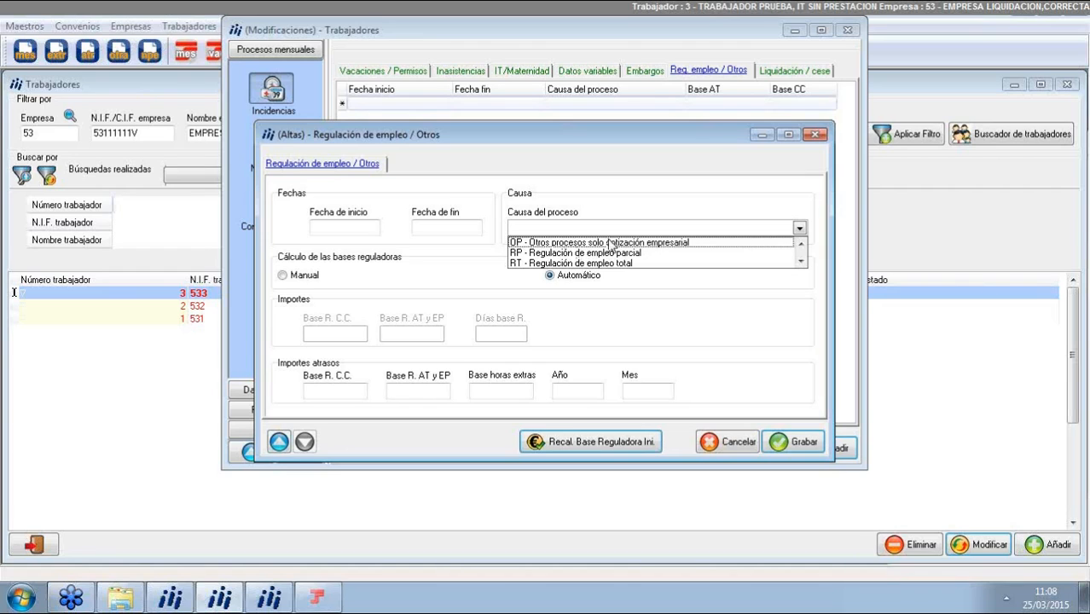
click(814, 135)
click(814, 135)
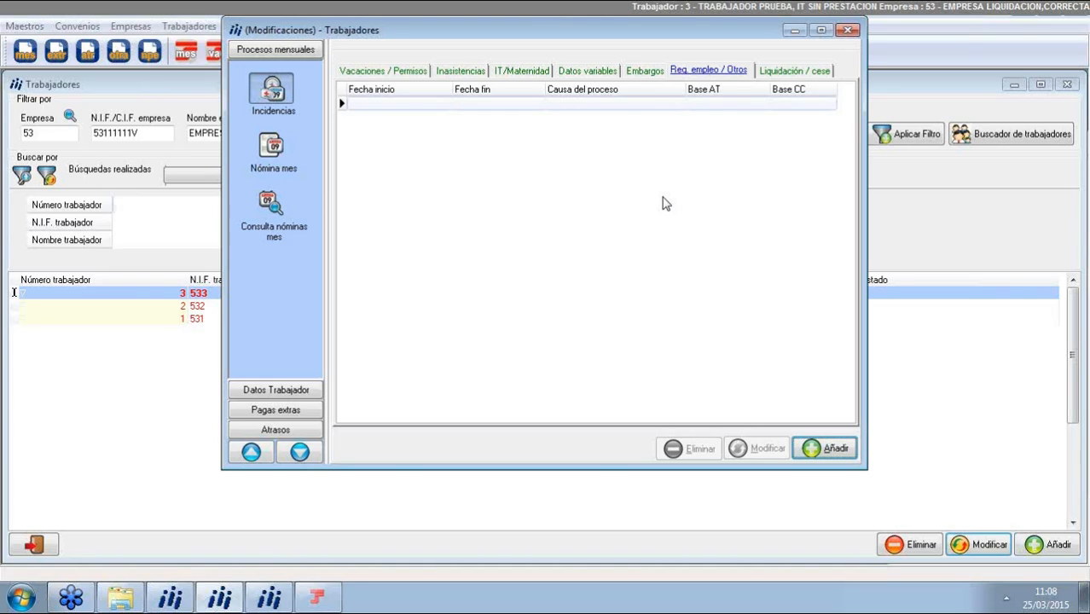
click(847, 31)
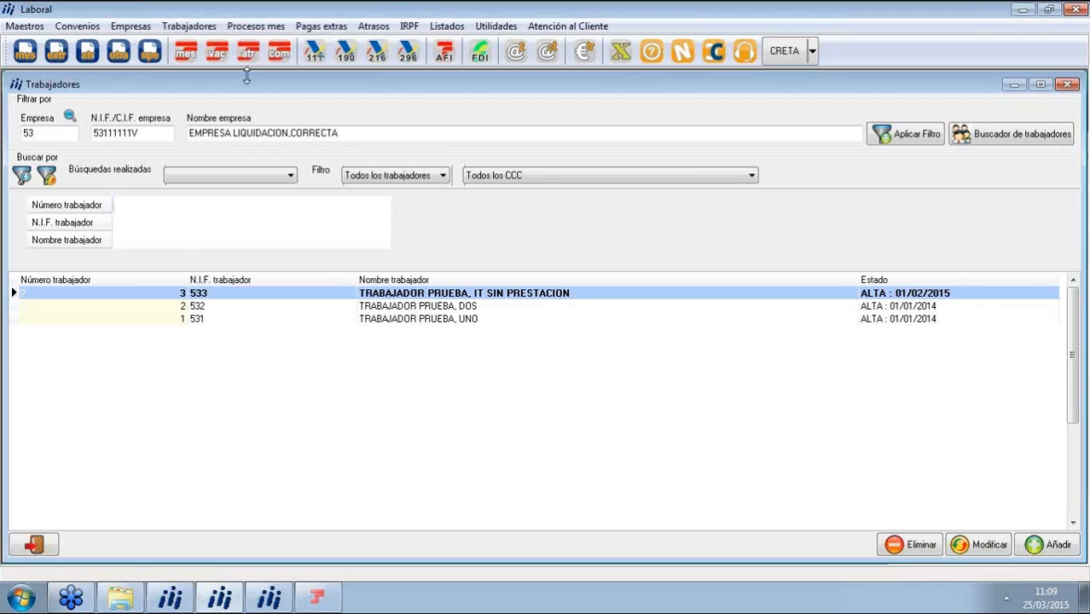
click(1066, 83)
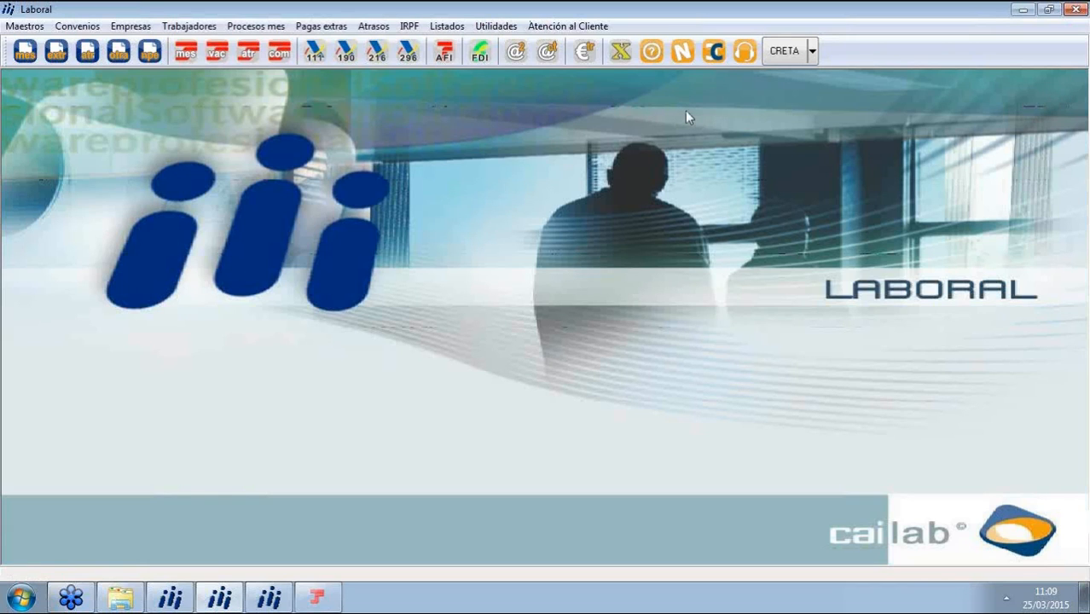
Step: Open the monthly CRETA contribution process, set the month to Enero 2015, and apply the filter to list the companies
click(785, 52)
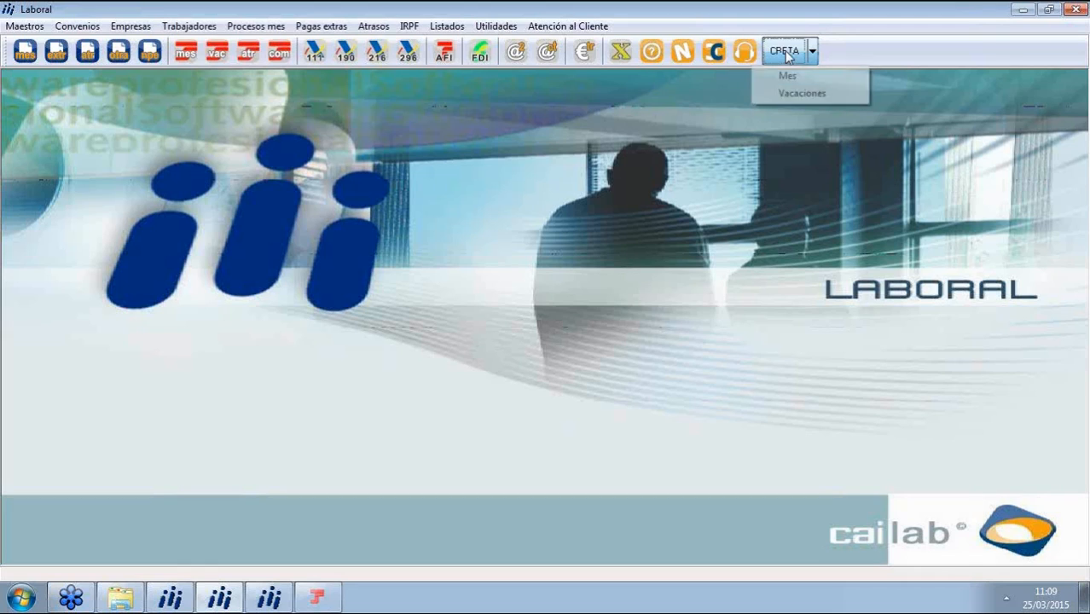
click(786, 76)
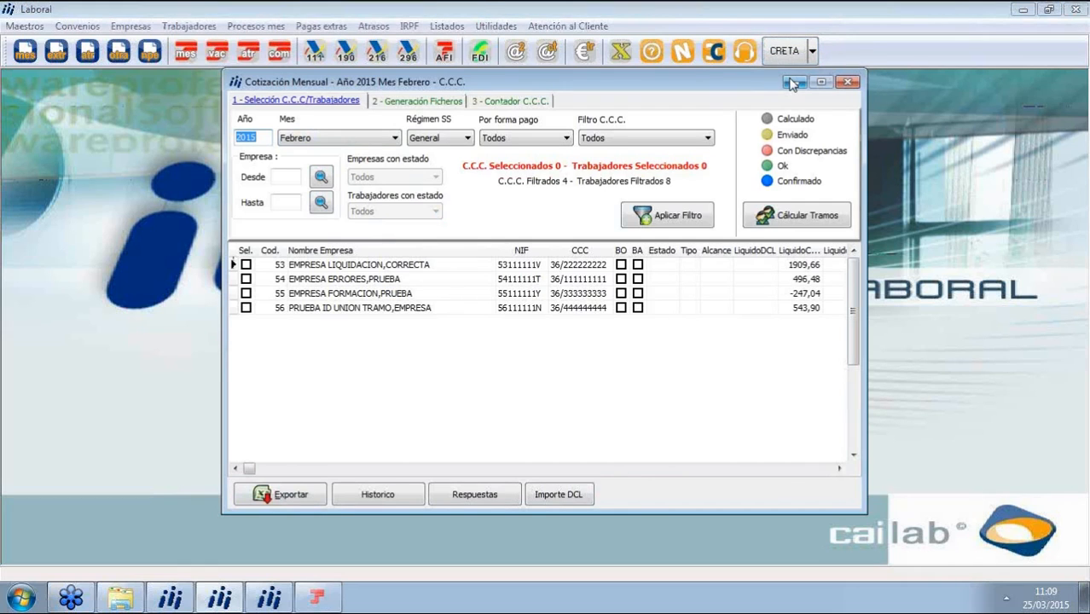
click(343, 139)
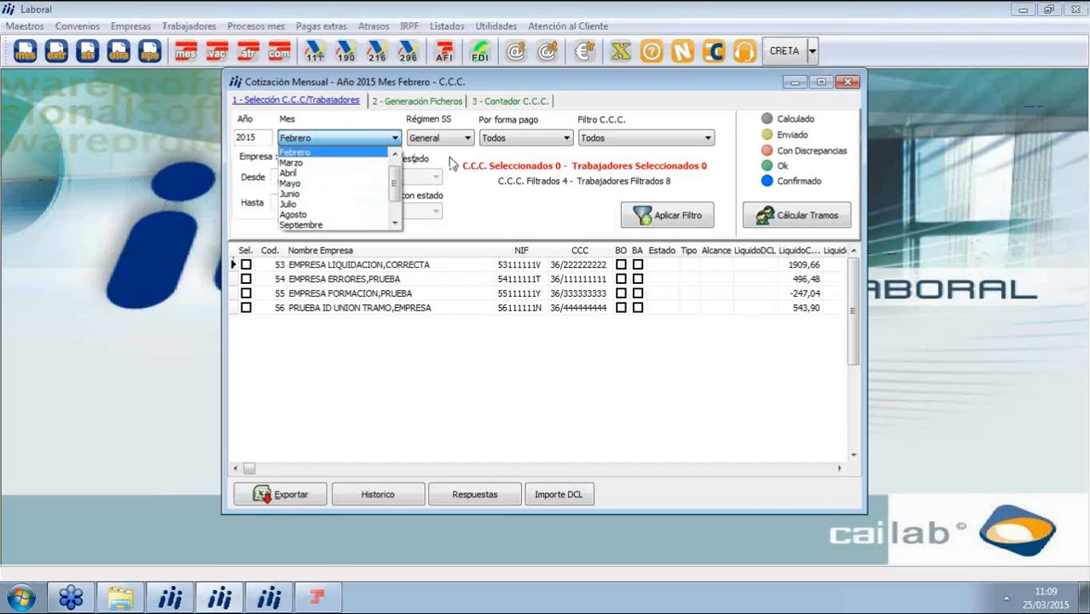
click(394, 153)
click(324, 152)
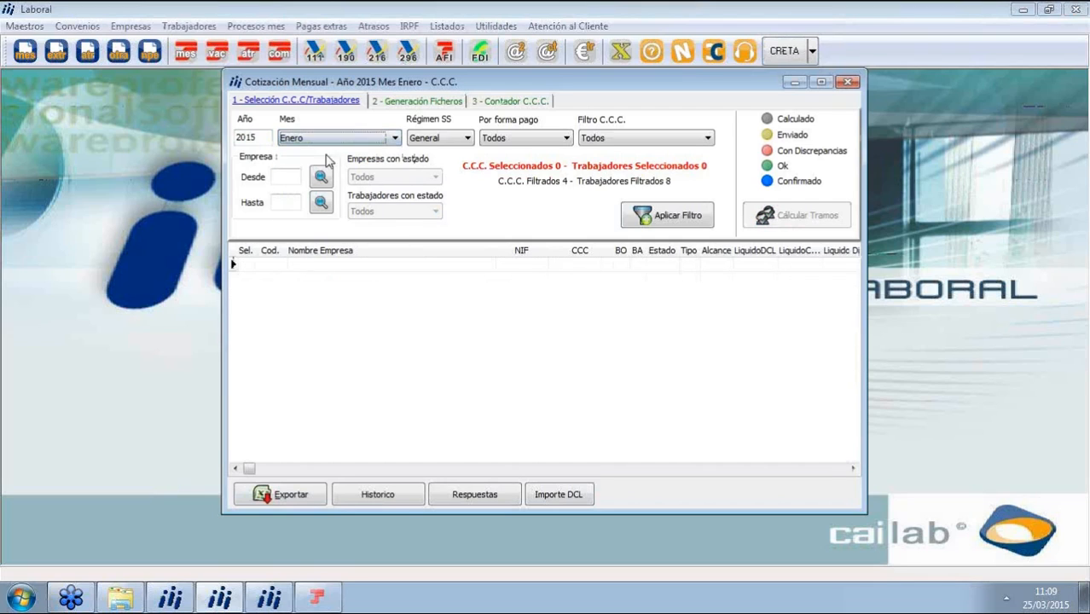
click(665, 216)
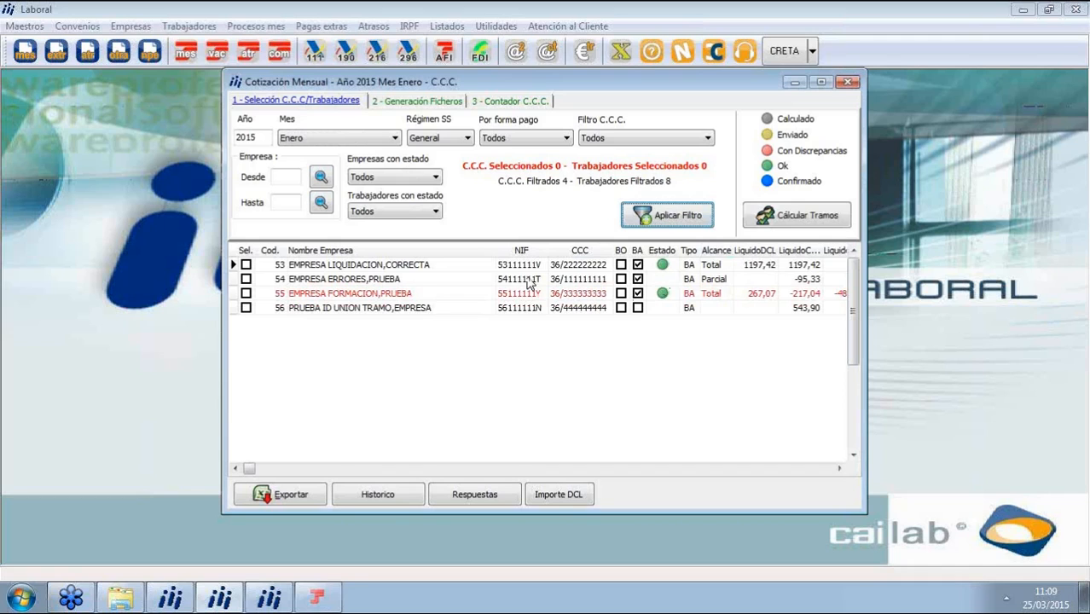
Step: Review the calculation status of the workers in company 54, EMPRESA ERRORES,PRUEBA, and close the worker list
click(316, 281)
double_click(316, 281)
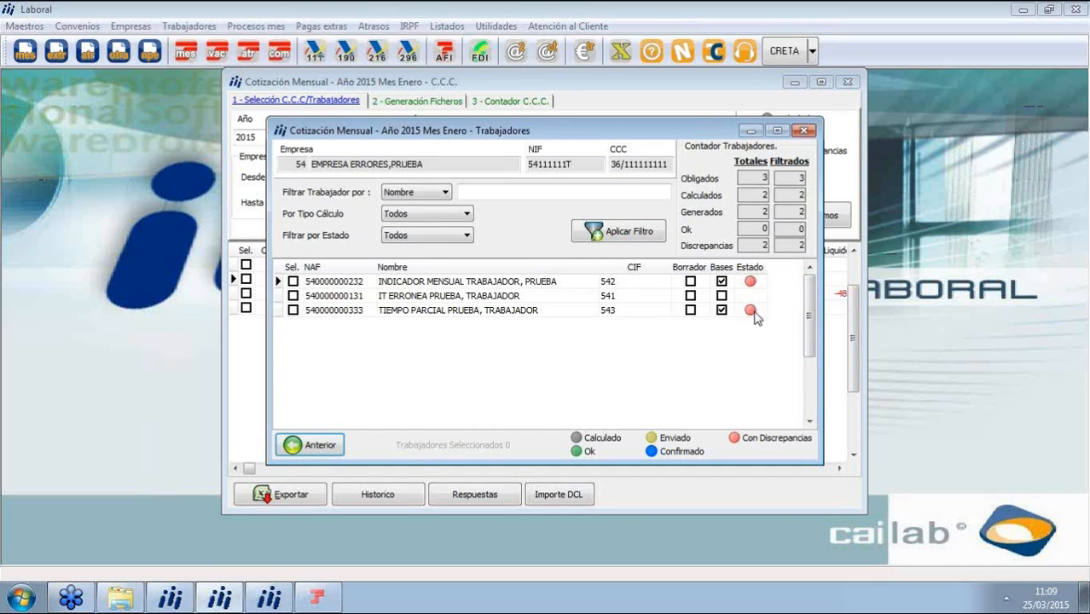
click(804, 132)
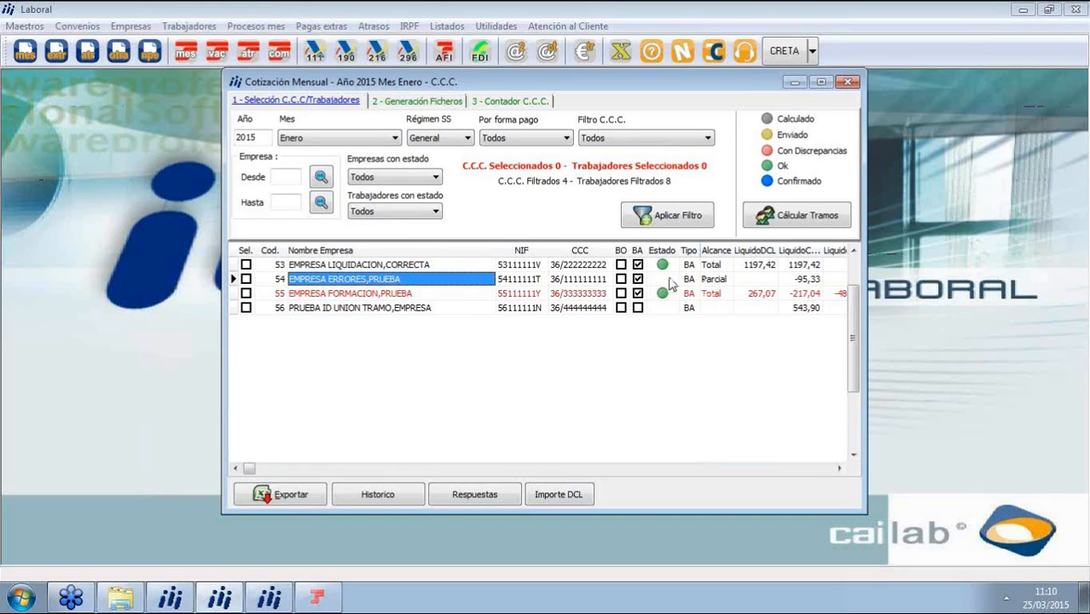
double_click(430, 282)
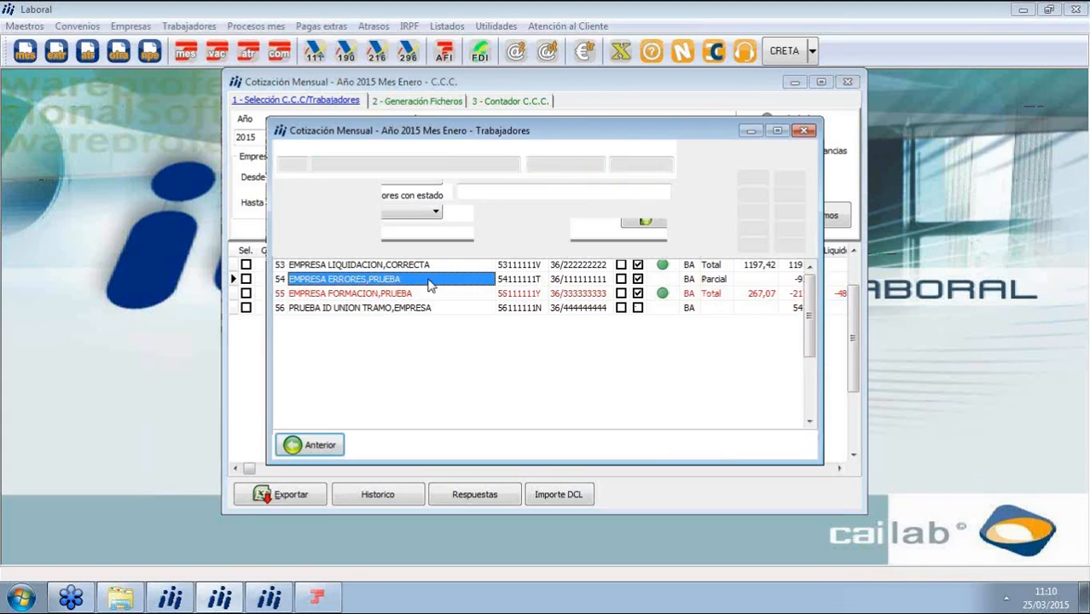
click(803, 130)
Step: Calculate the tramos for companies 54 and 56, and check the status of company 54's workers
click(246, 280)
click(245, 308)
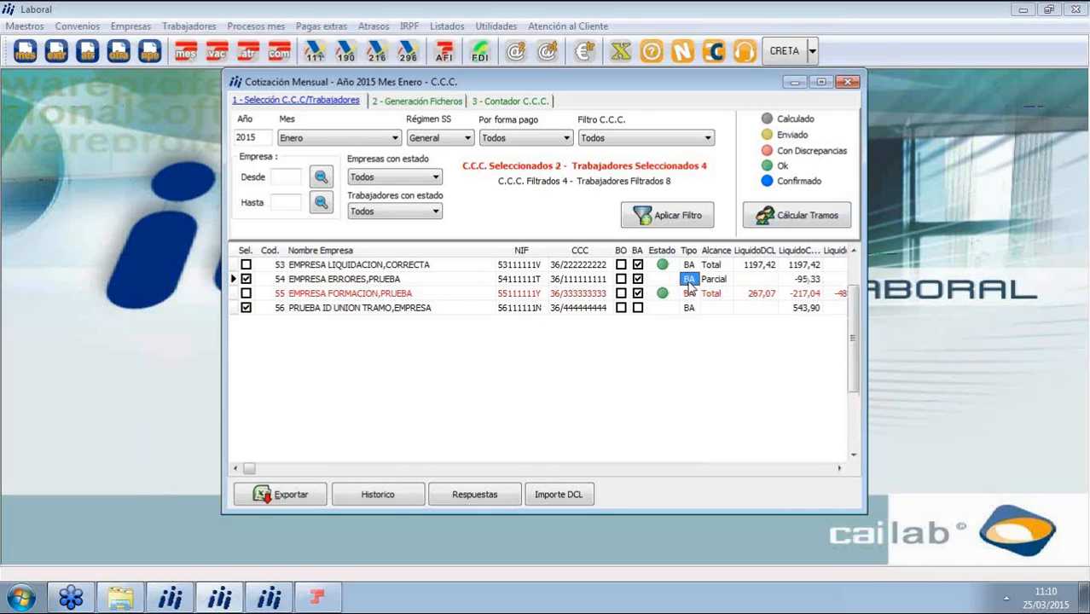
click(261, 310)
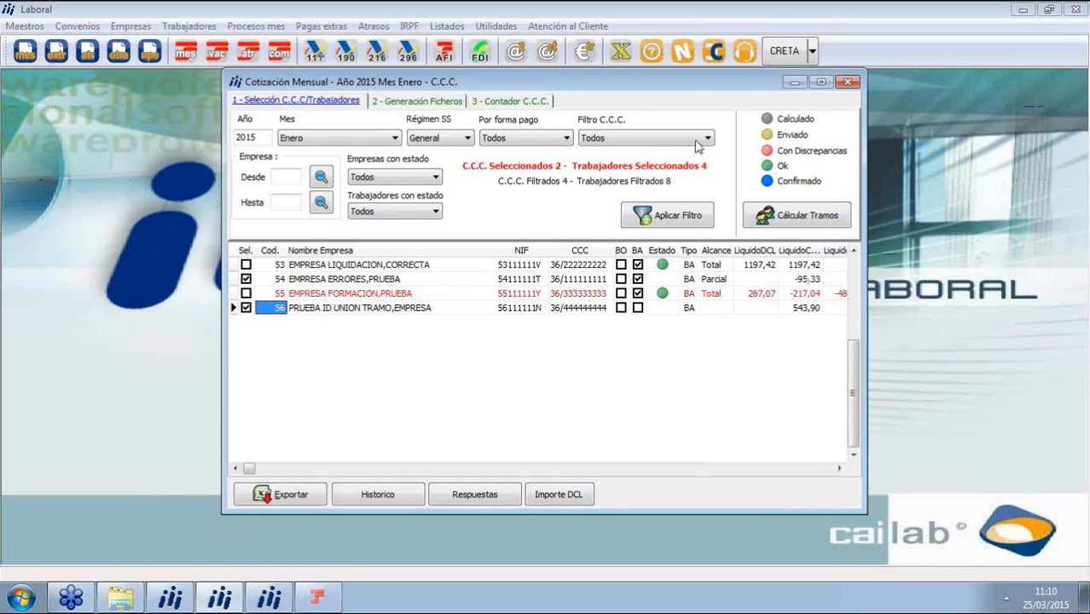
click(789, 216)
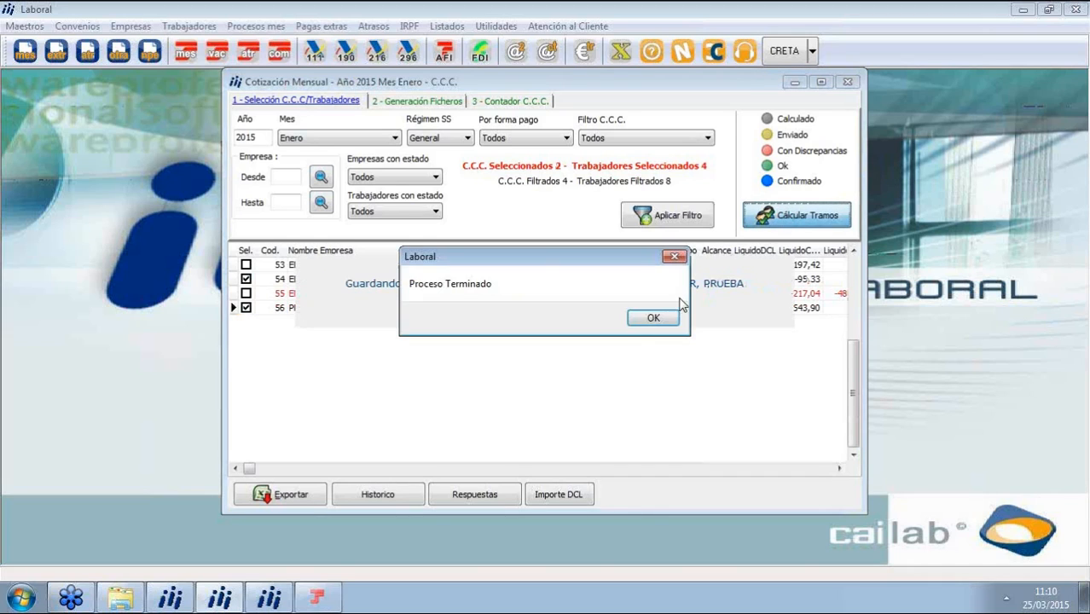
click(653, 317)
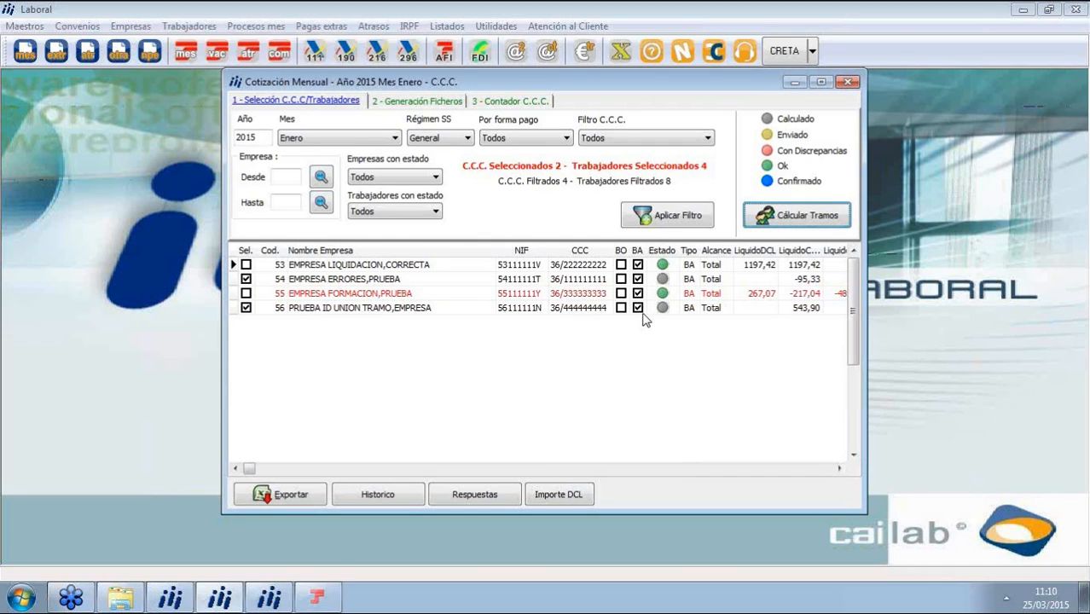
double_click(294, 280)
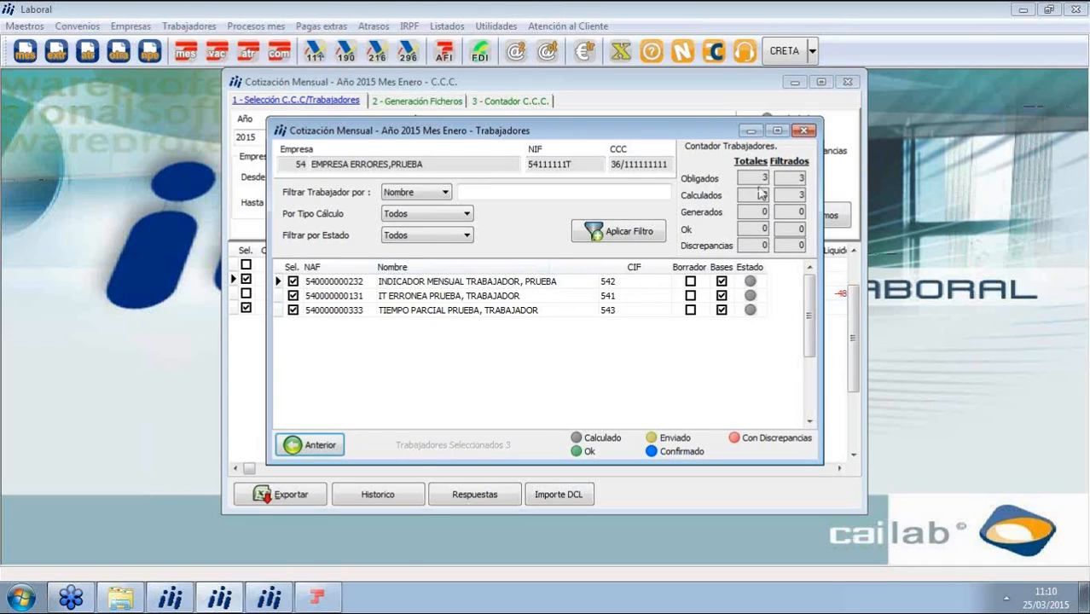
click(803, 131)
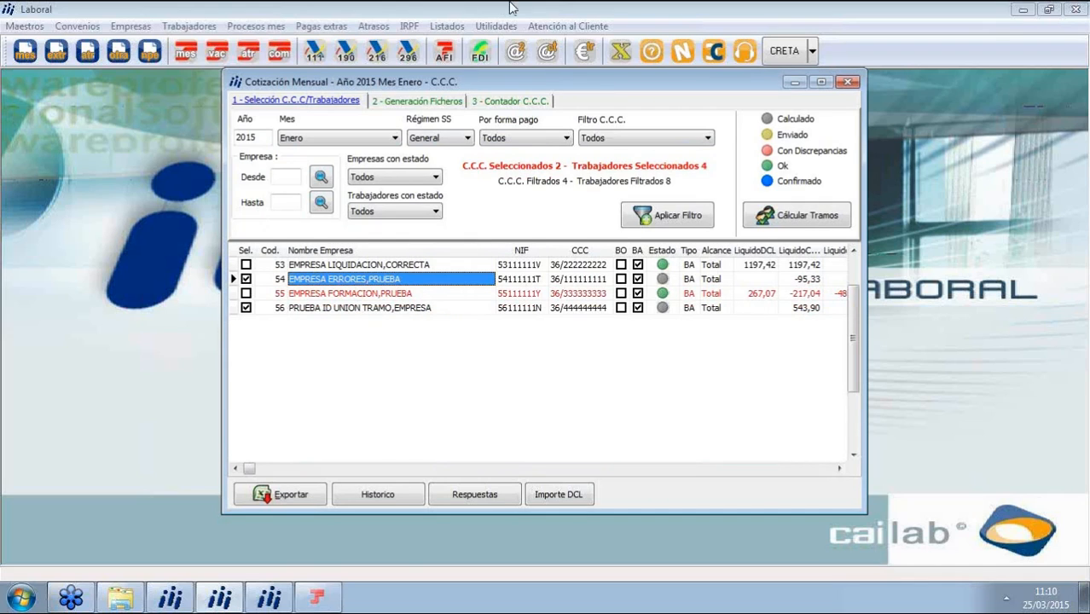
Step: Generate the Fichero Bases for the selected companies and save the XML file in the XECR1 folder
click(421, 104)
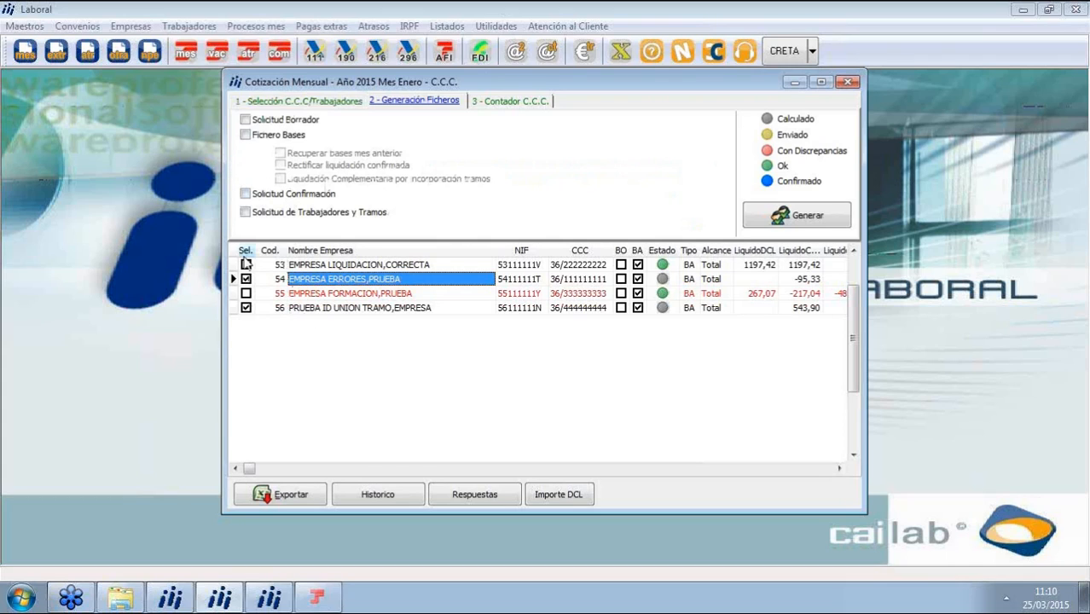
click(245, 135)
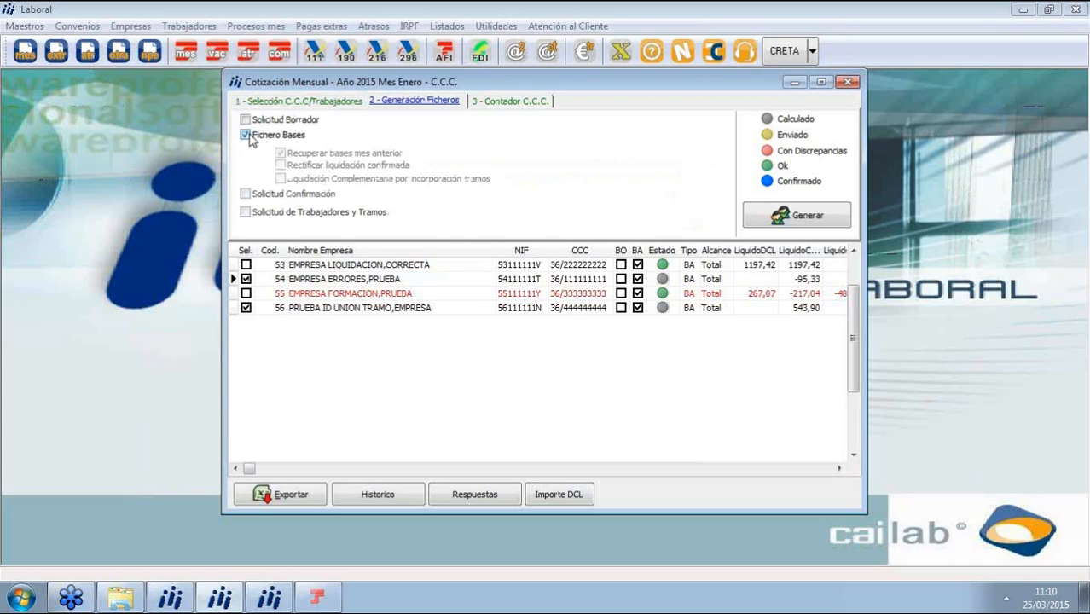
click(774, 216)
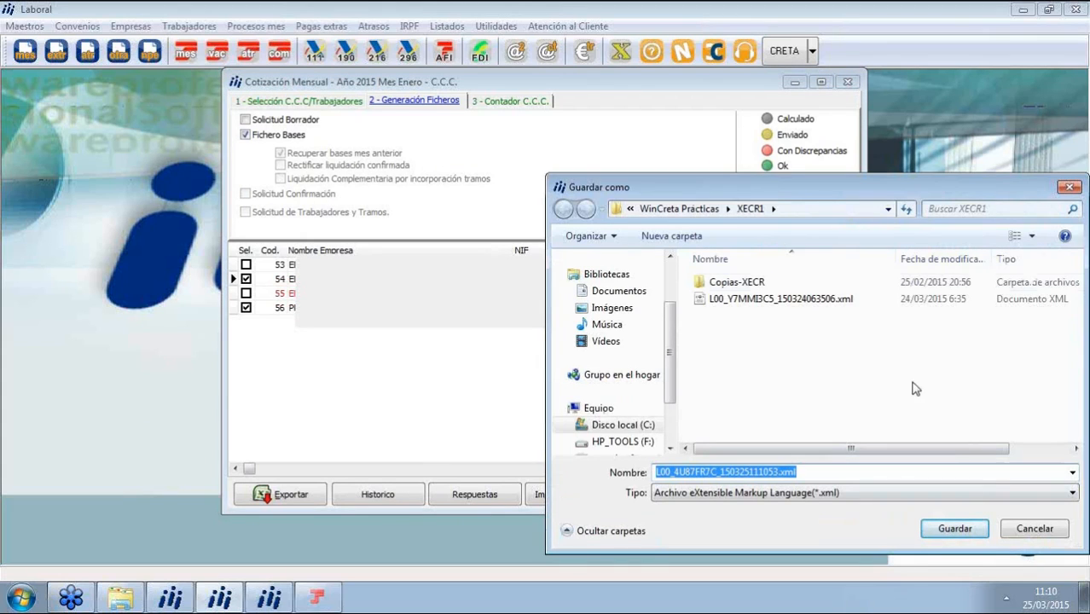
drag(712, 198, 467, 151)
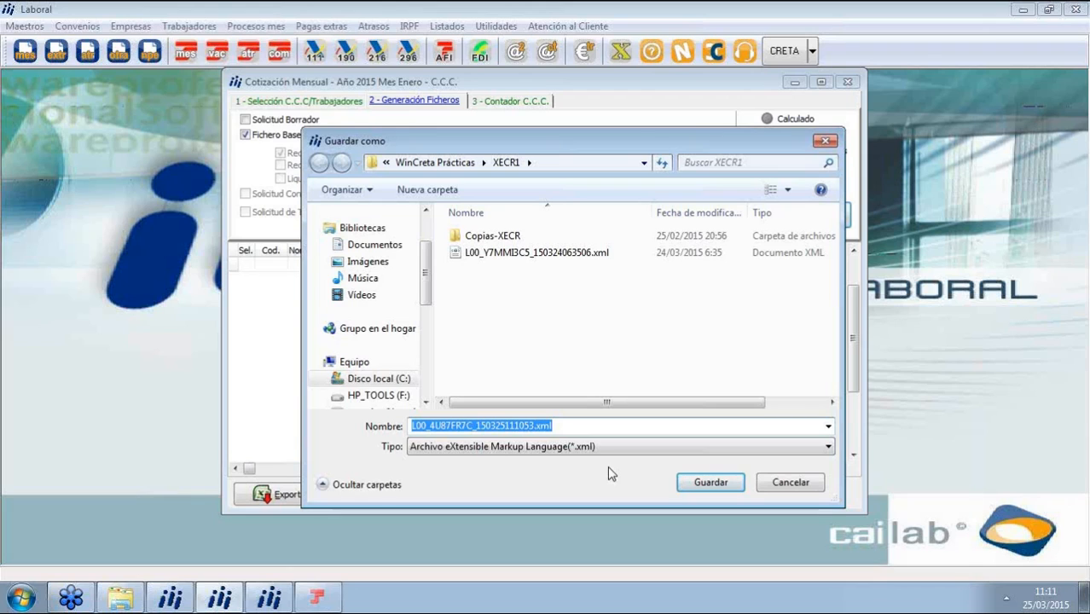
click(707, 484)
click(650, 316)
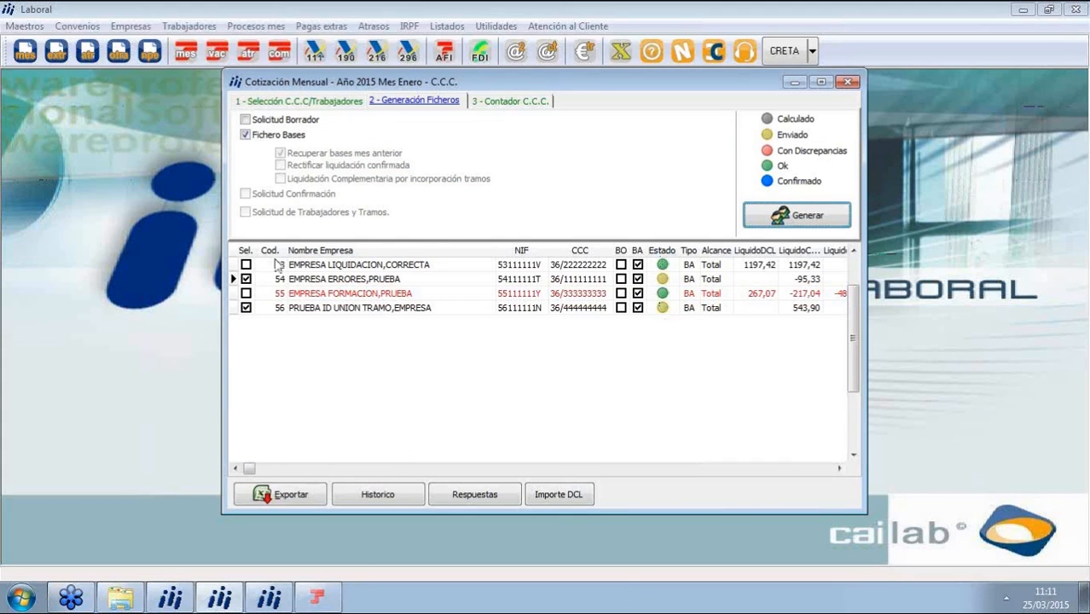
Step: Replace the company selection with 53, EMPRESA LIQUIDACION,CORRECTA, and 55, EMPRESA FORMACION,PRUEBA
click(246, 279)
click(246, 308)
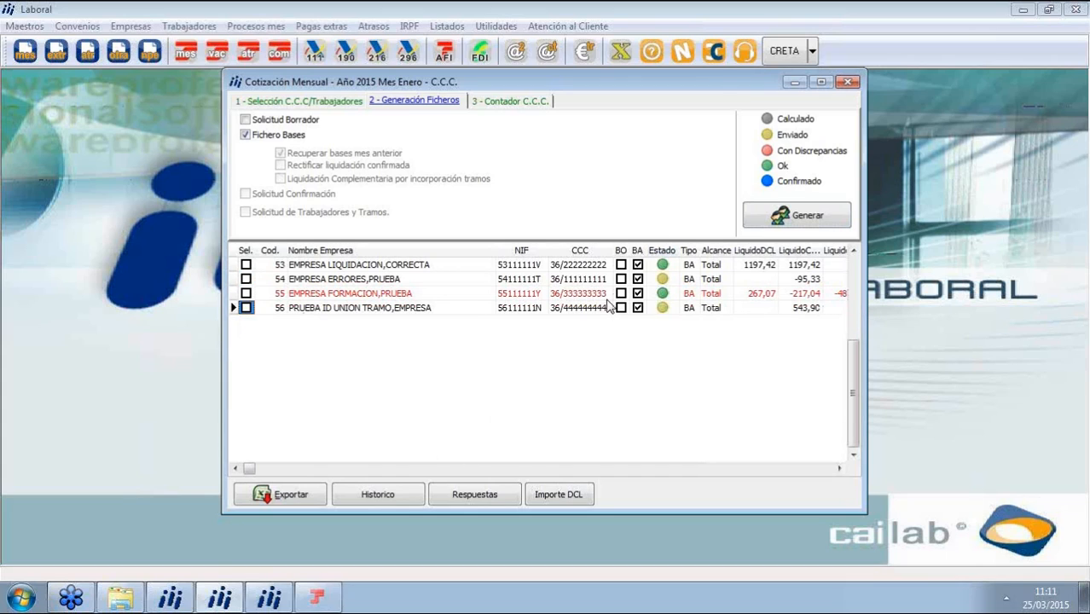
click(246, 265)
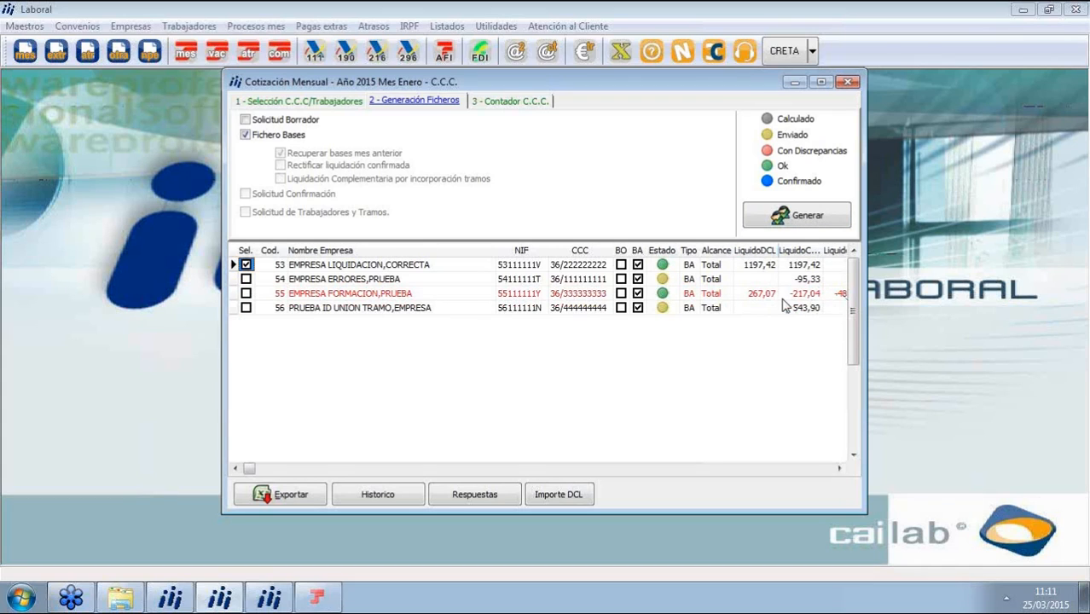
click(755, 299)
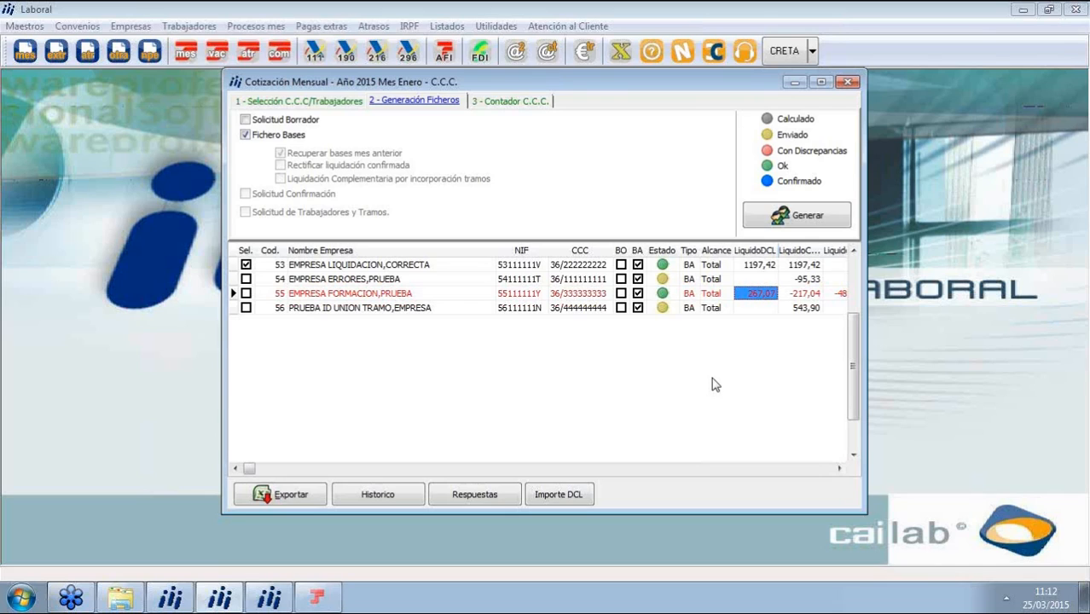
click(245, 293)
click(246, 294)
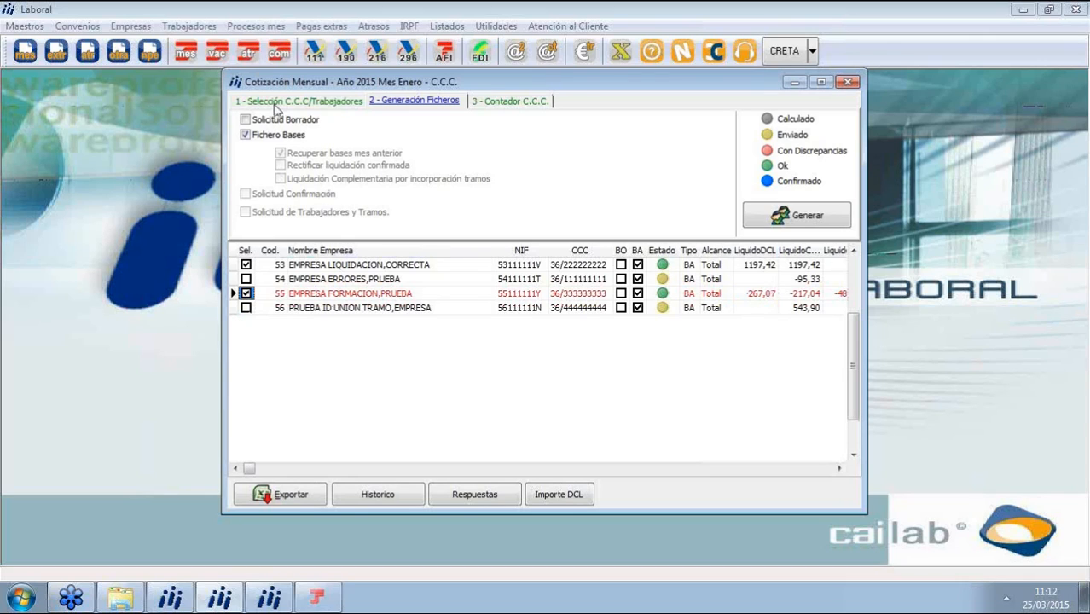
Step: Generate a Solicitud Confirmación file instead of Fichero Bases for companies 53 and 55, saving the XML in the XECR1 folder
click(245, 135)
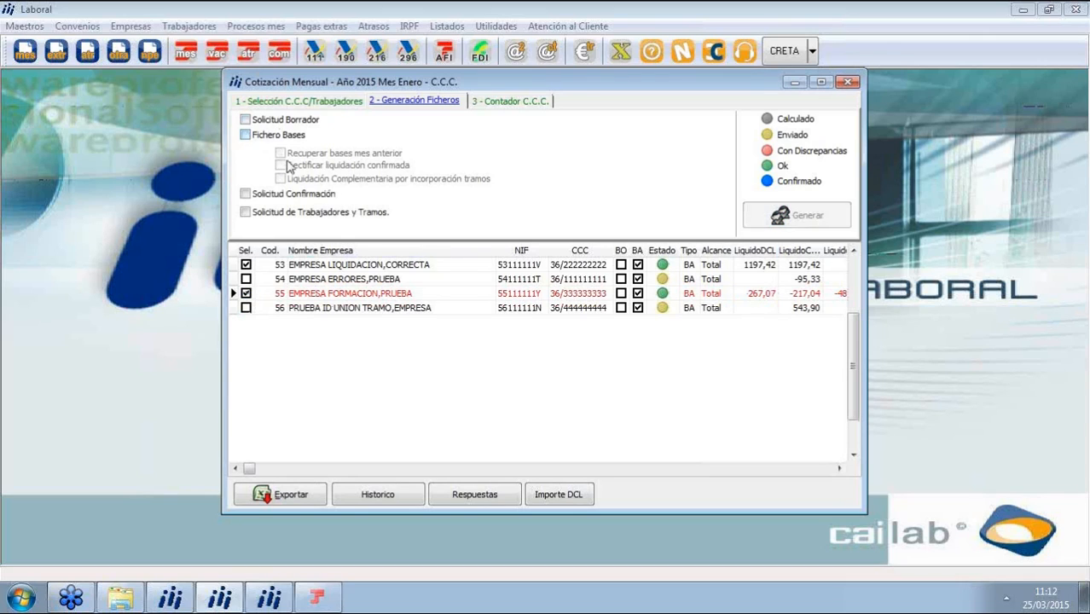
click(247, 196)
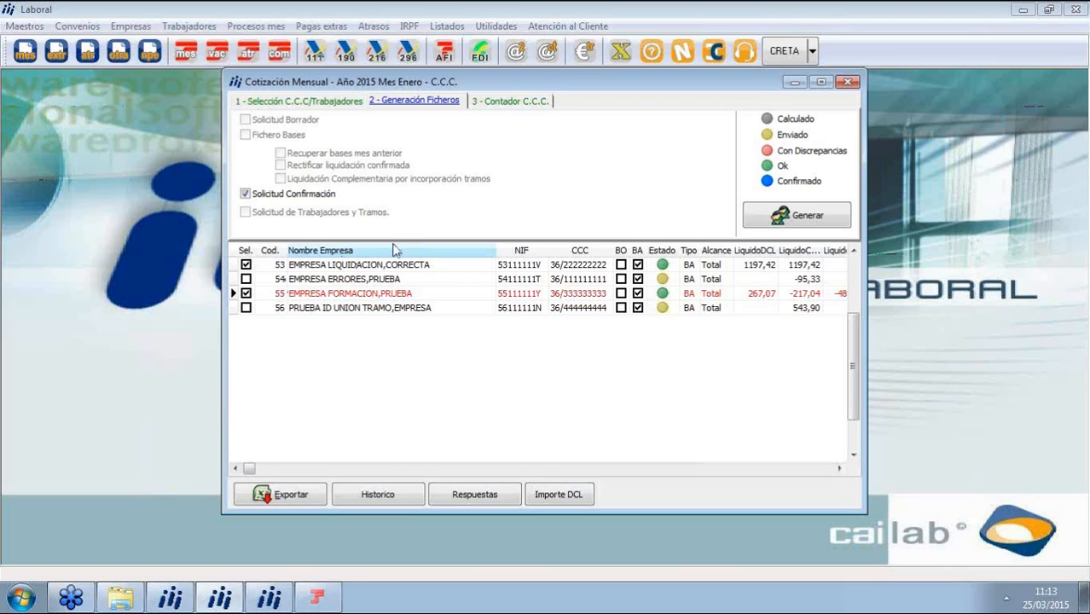
click(781, 215)
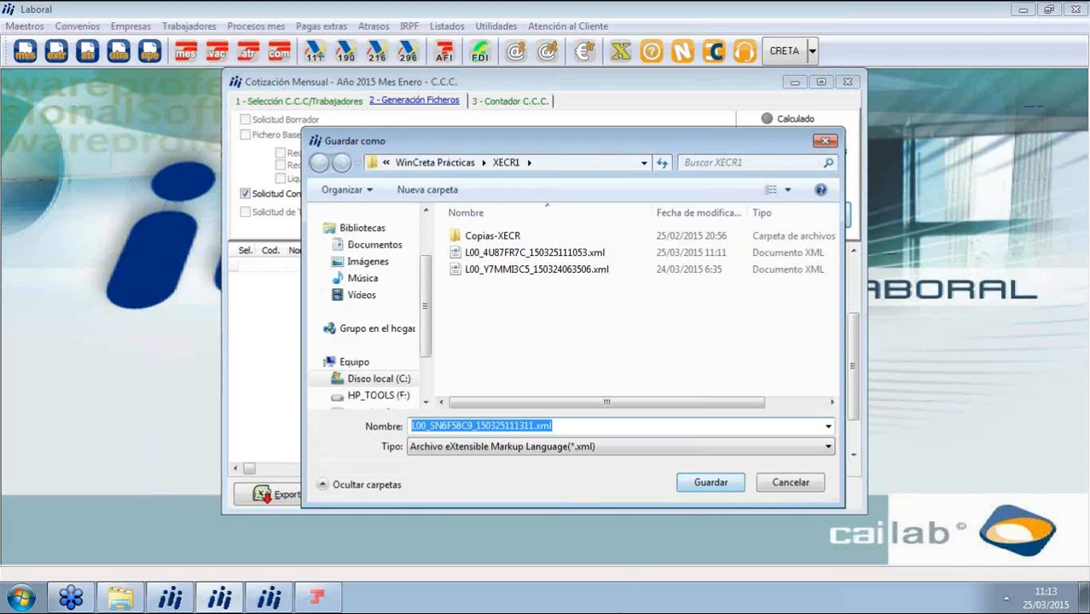
click(718, 486)
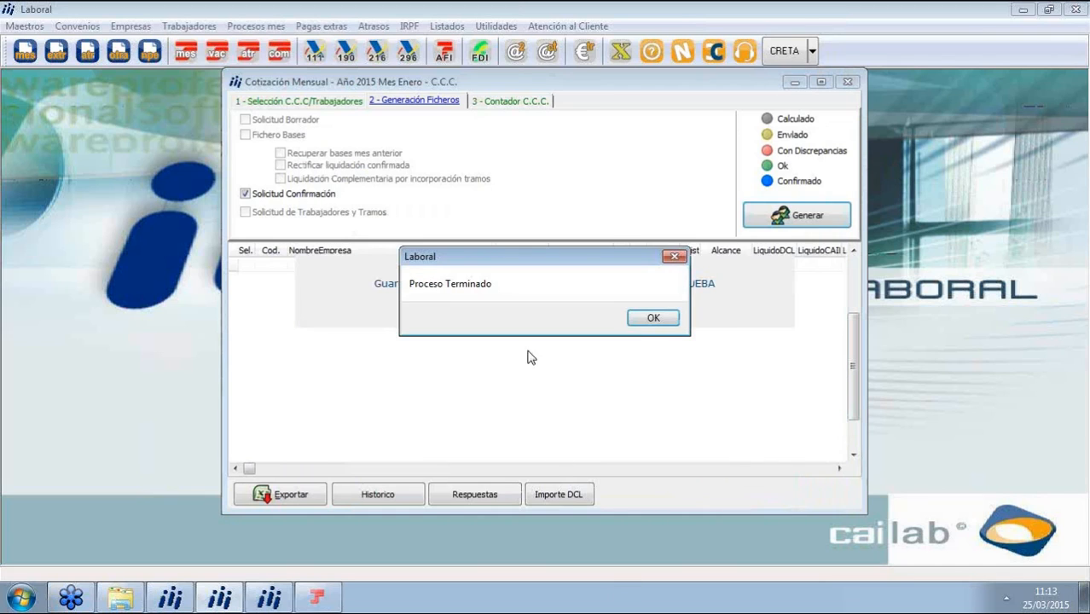
click(652, 317)
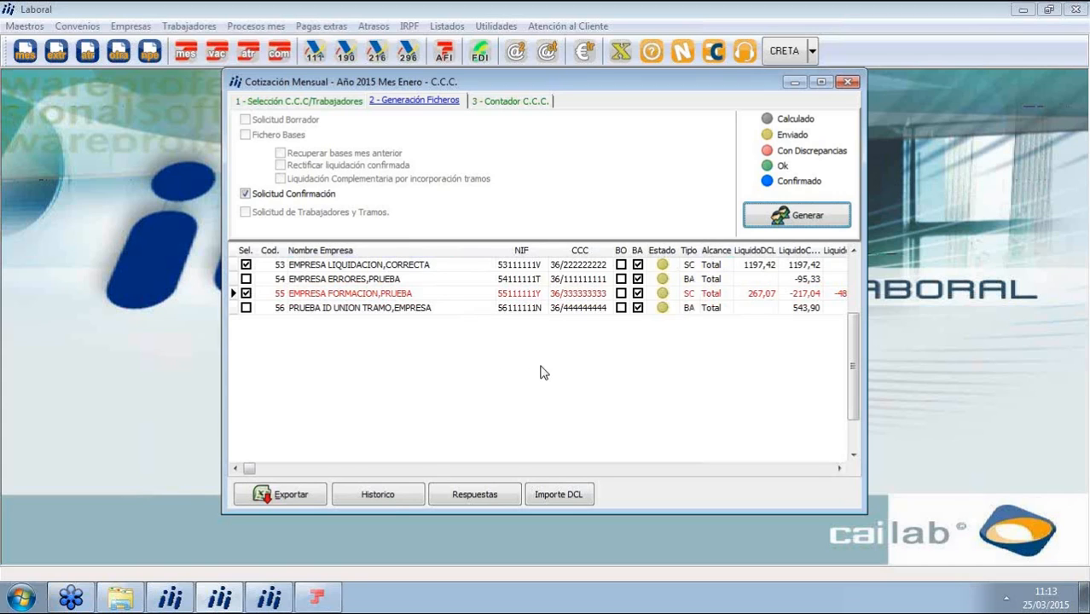
Step: Review the file submission history of companies 53 and 55, and close the monthly contribution process
click(376, 500)
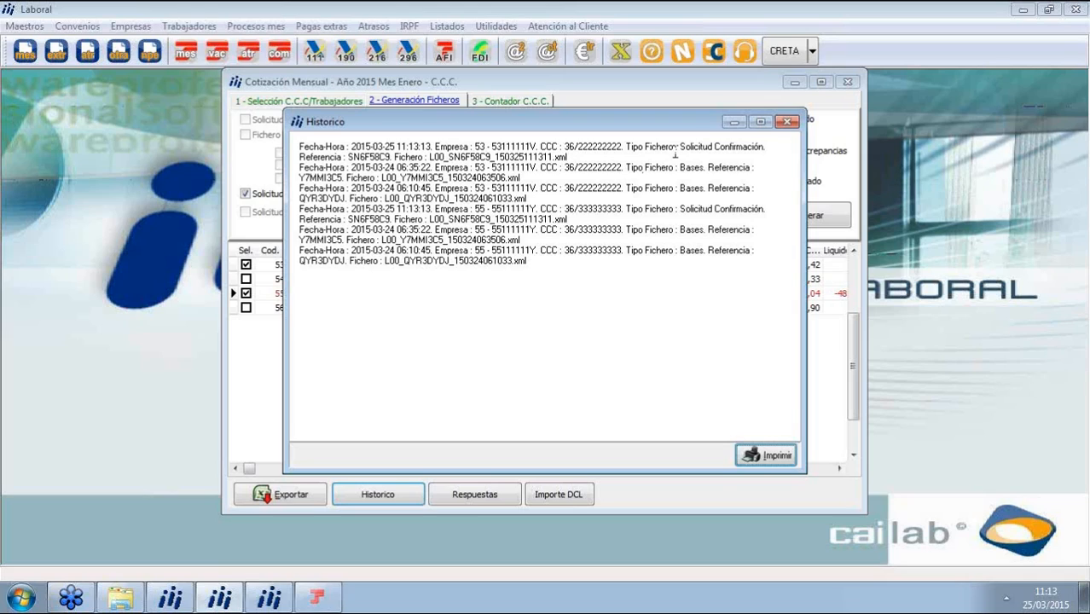
click(787, 121)
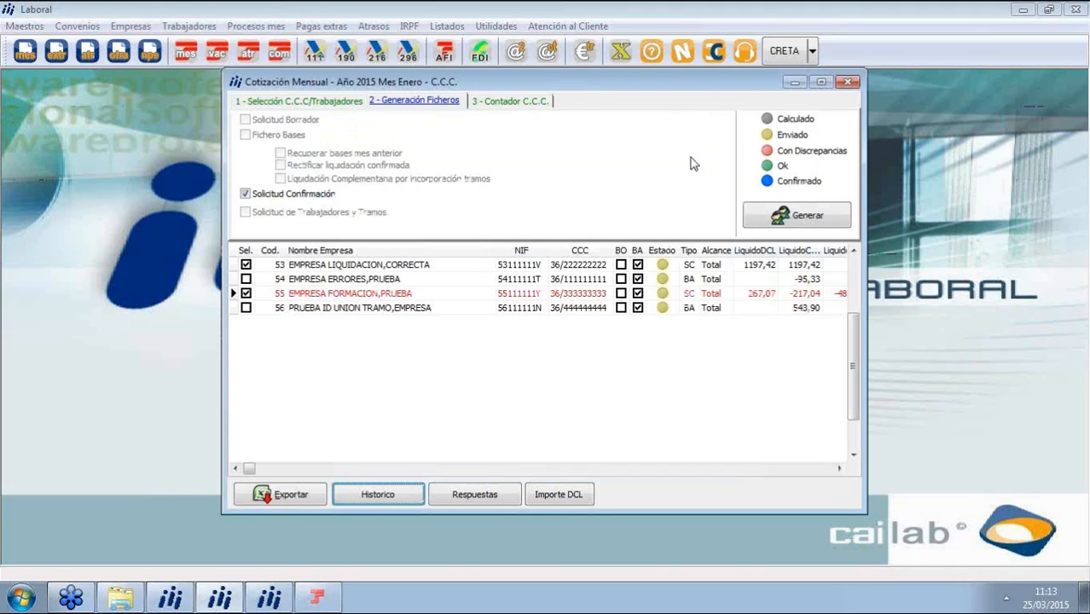
click(846, 82)
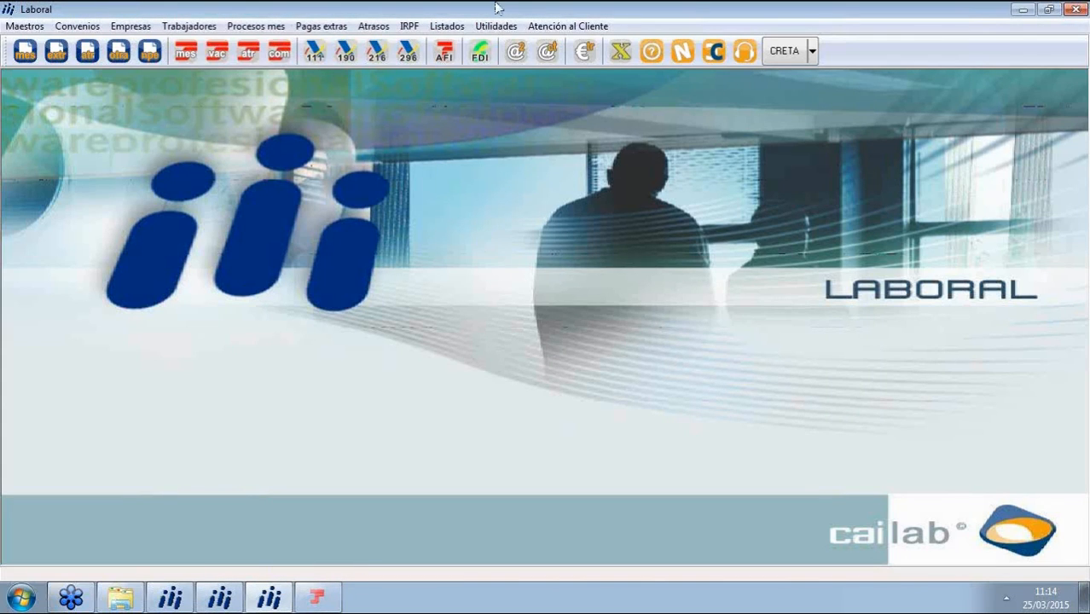
Step: Reopen the monthly CRETA contribution process, set the month to Enero, and apply the filter to list the companies
click(792, 56)
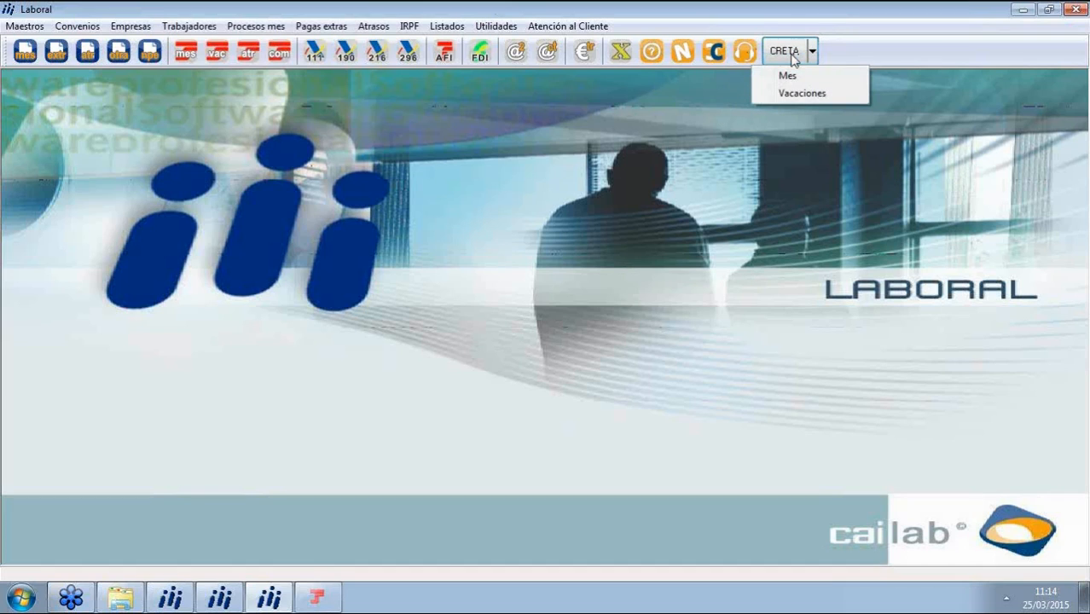
click(787, 77)
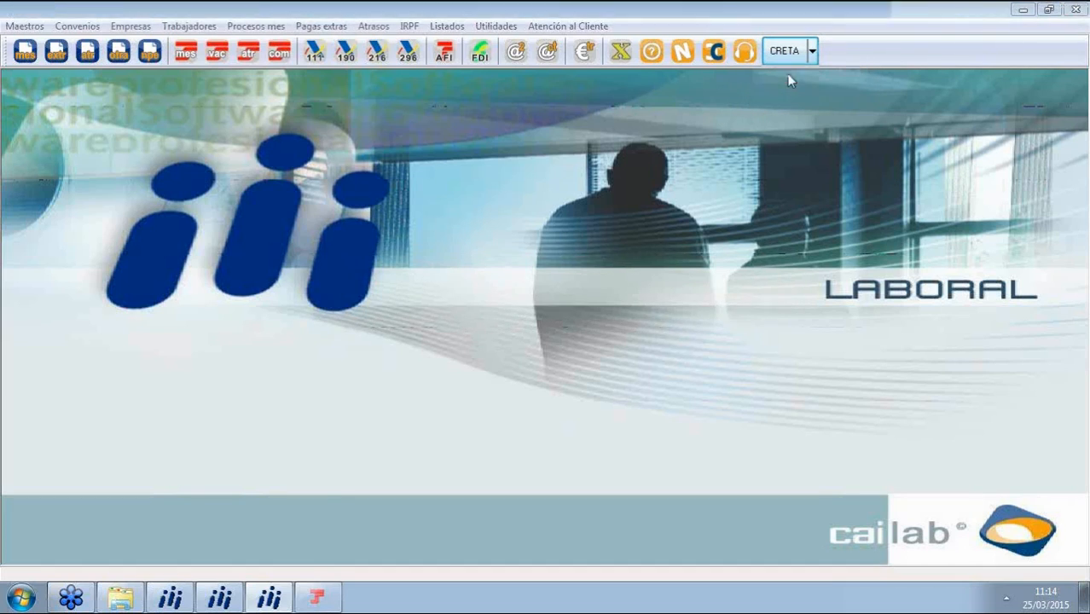
click(299, 141)
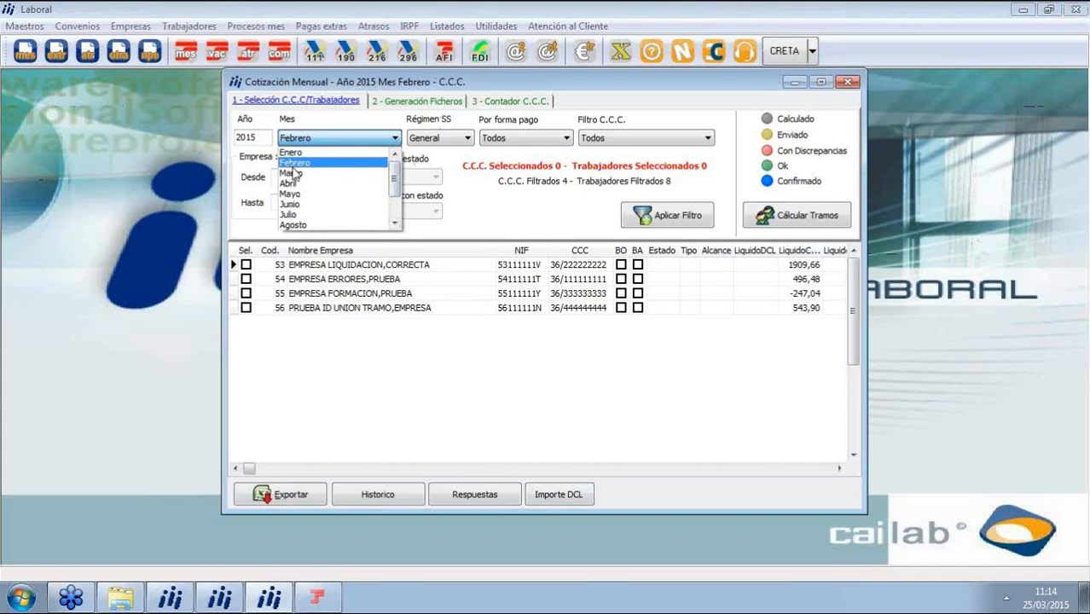
click(290, 152)
click(642, 216)
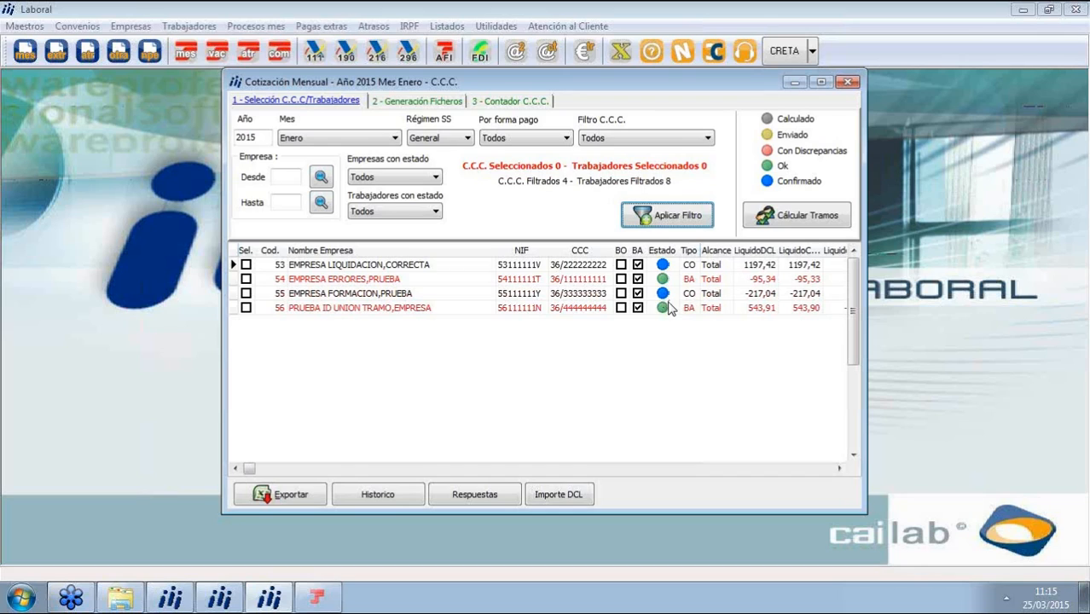
Step: Compare each company's DCL and calculated net amounts, widen the window to check the Liquido Dif. column, and close the process
click(757, 295)
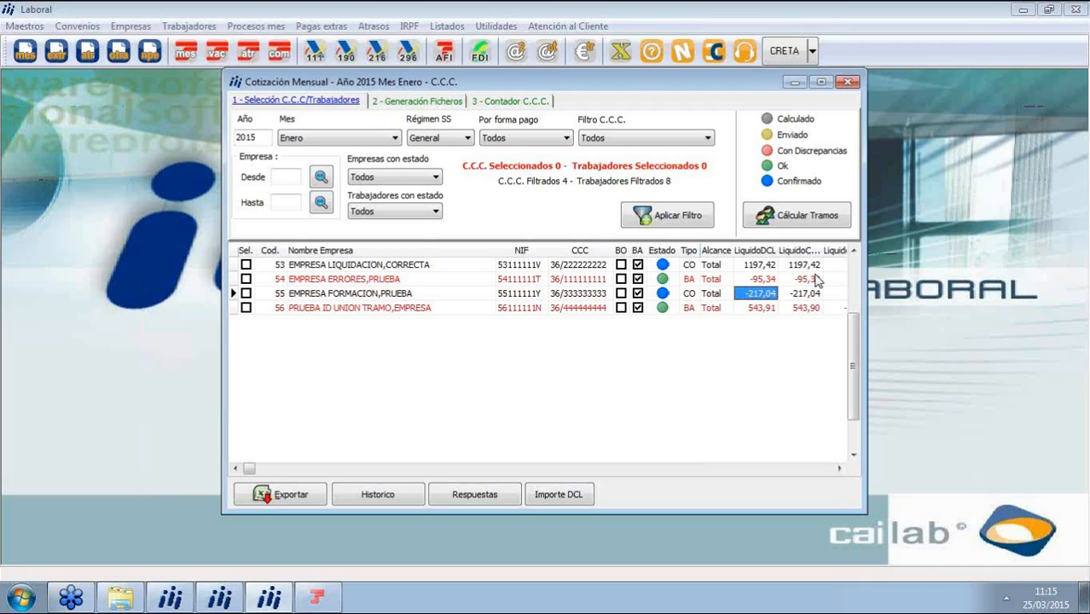
key(Up)
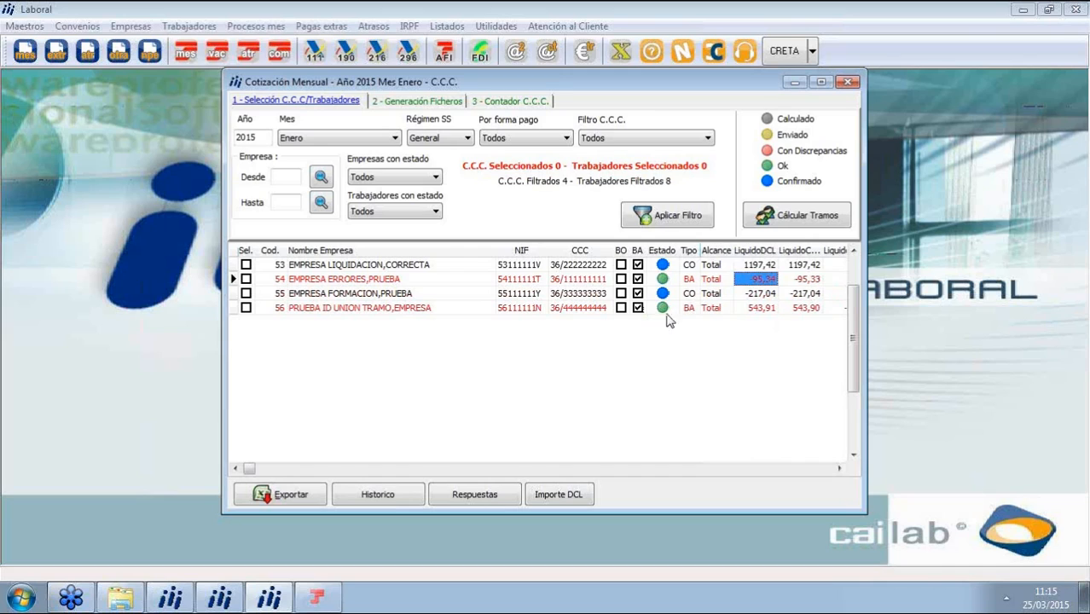
click(570, 309)
click(573, 281)
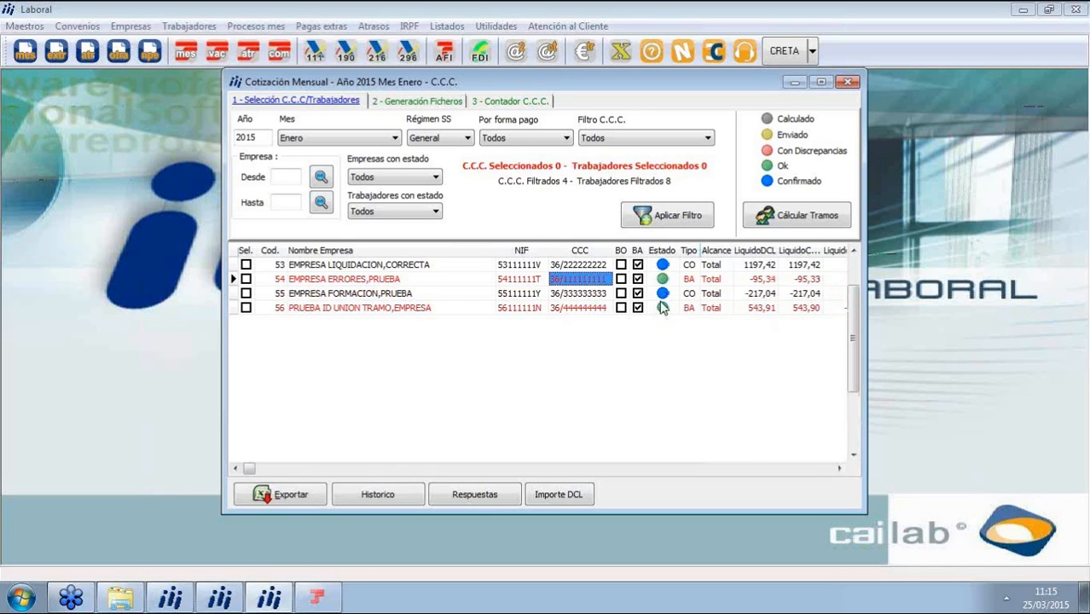
click(786, 309)
click(755, 308)
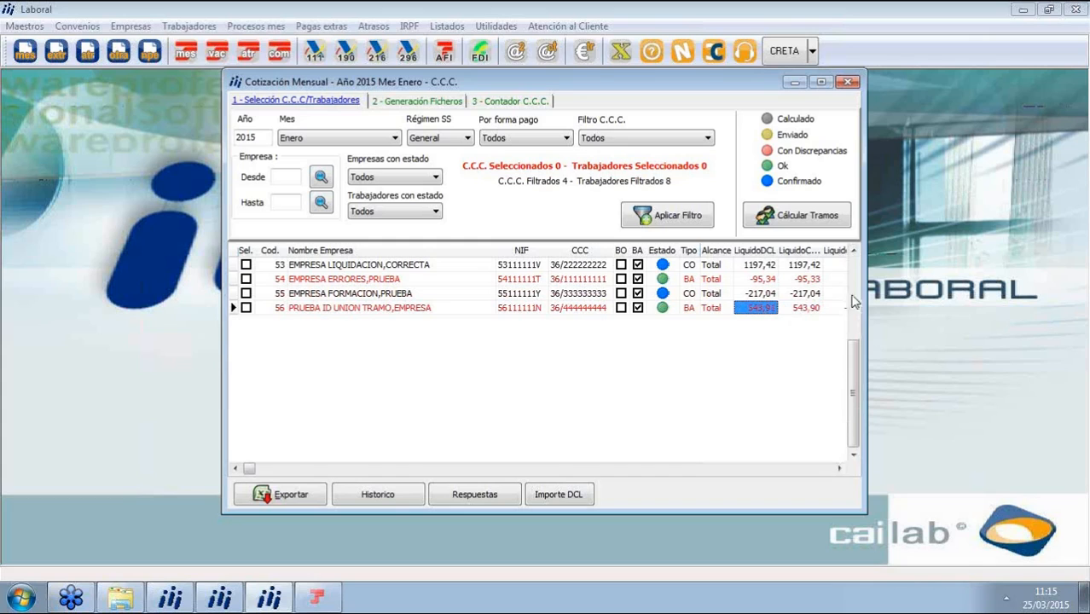
drag(867, 293, 906, 293)
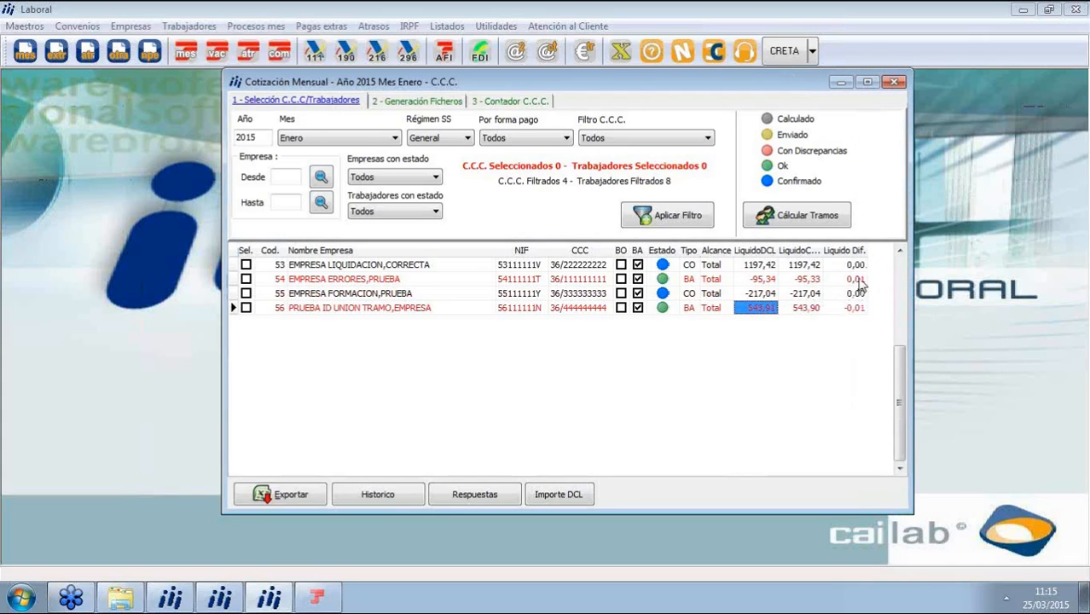
click(861, 308)
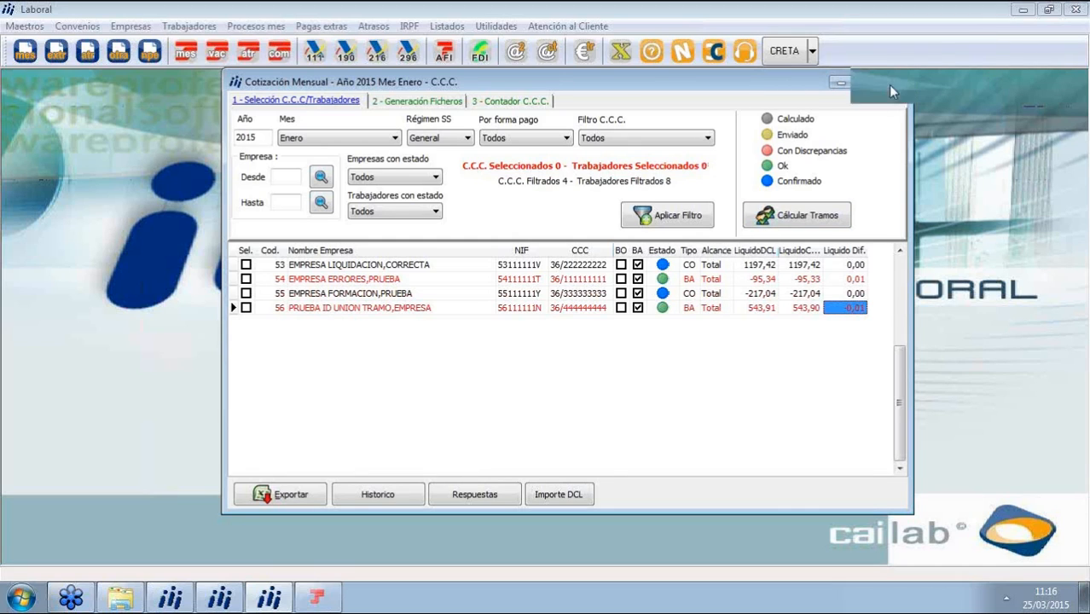
click(892, 83)
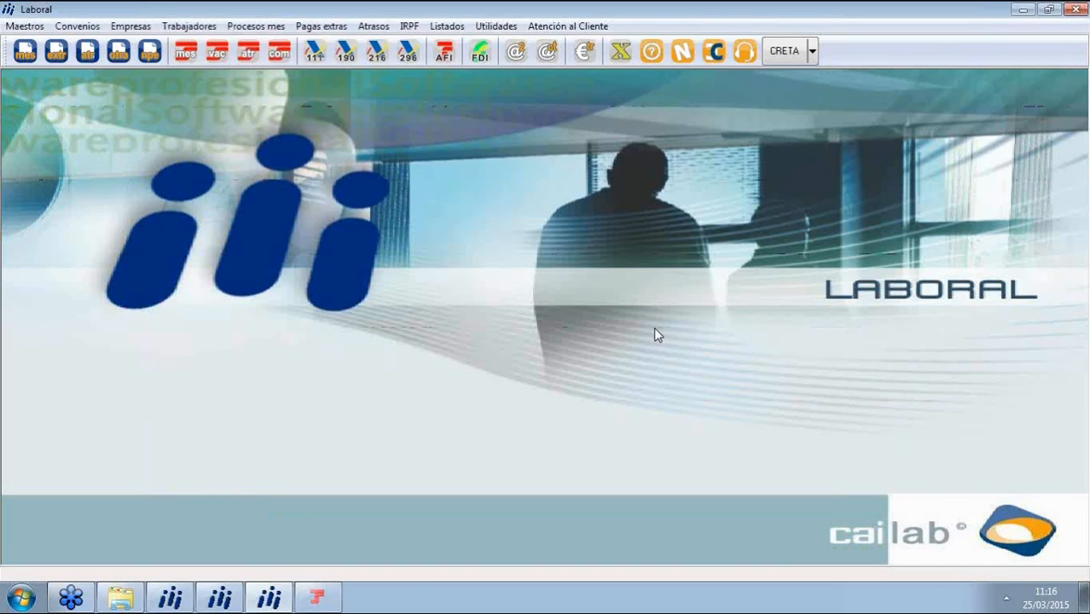